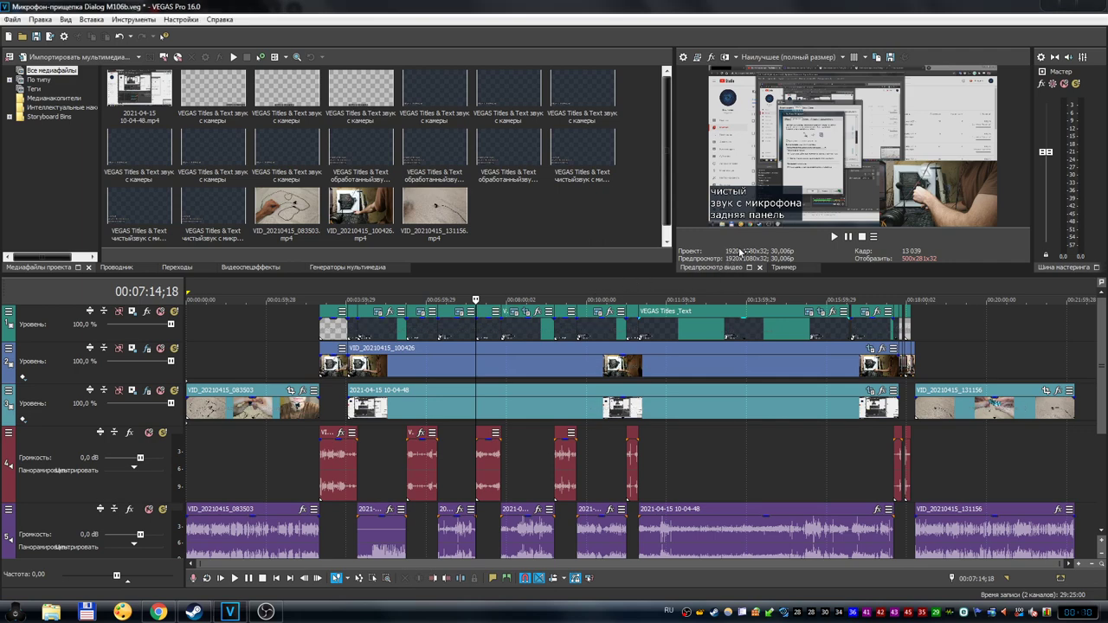
Step: Undock the video preview, examine the caption overlays at several points along the timeline up to 00:17:53;22, and dock the preview again
drag(721, 268, 750, 518)
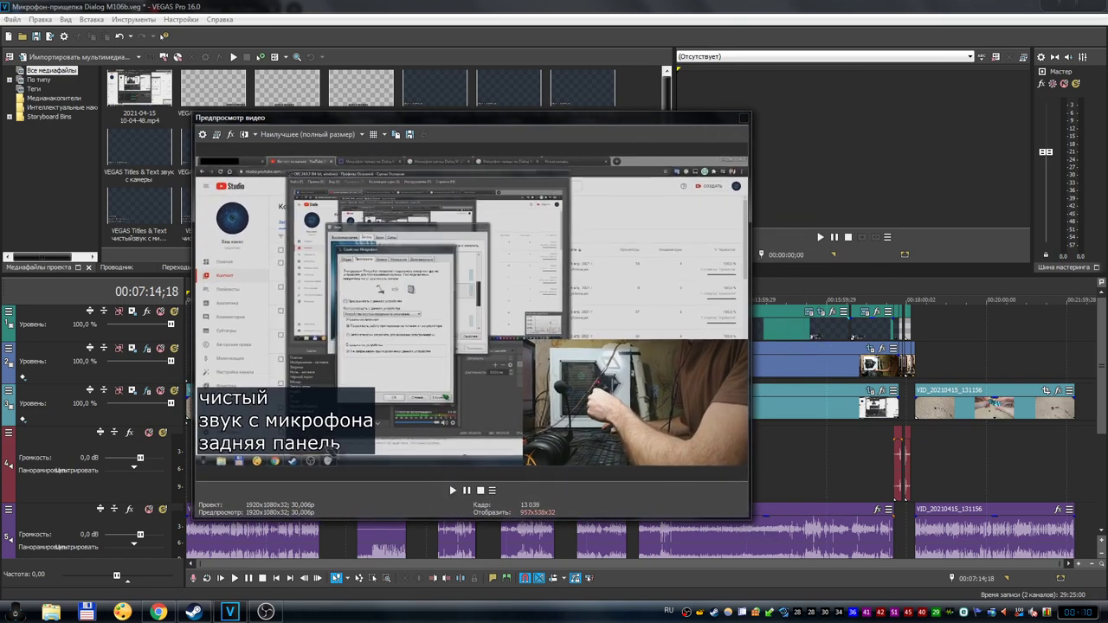
drag(491, 118, 343, 116)
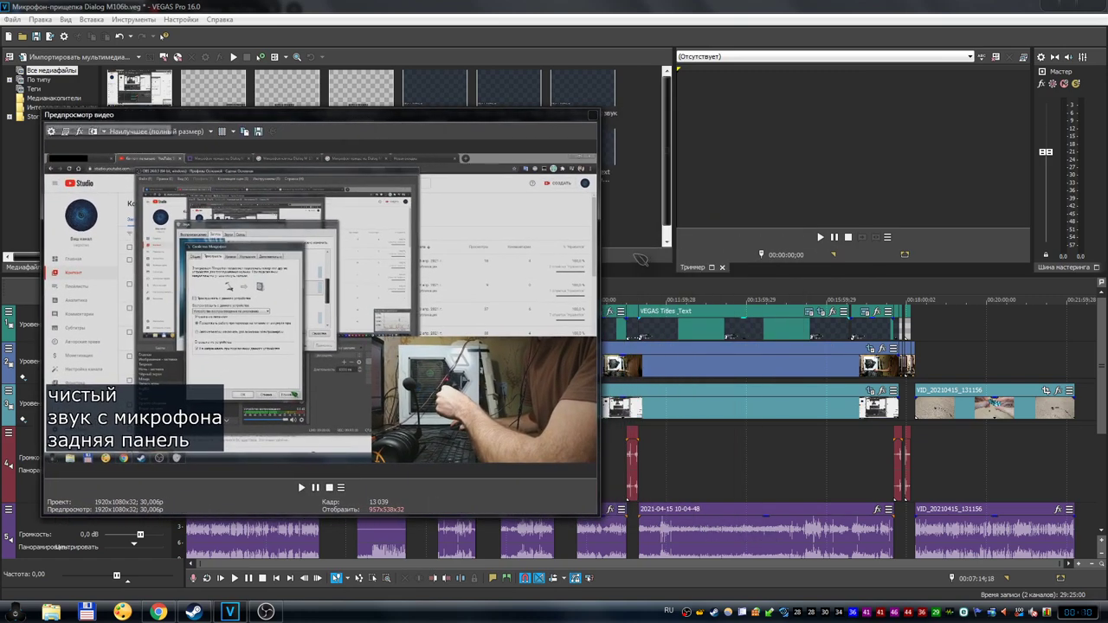
click(617, 295)
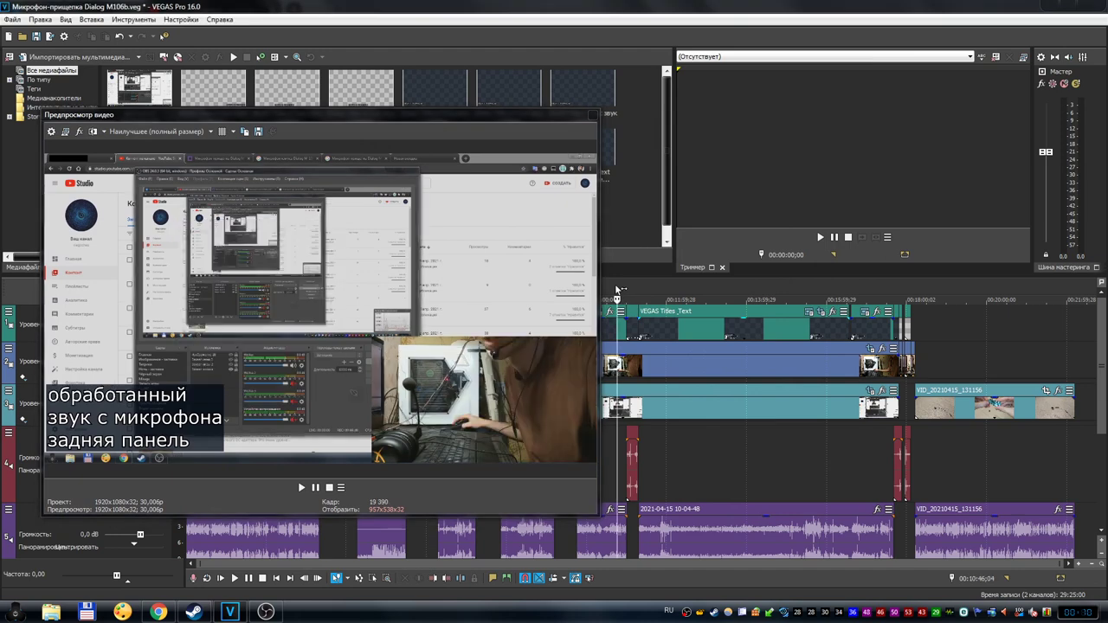
click(659, 289)
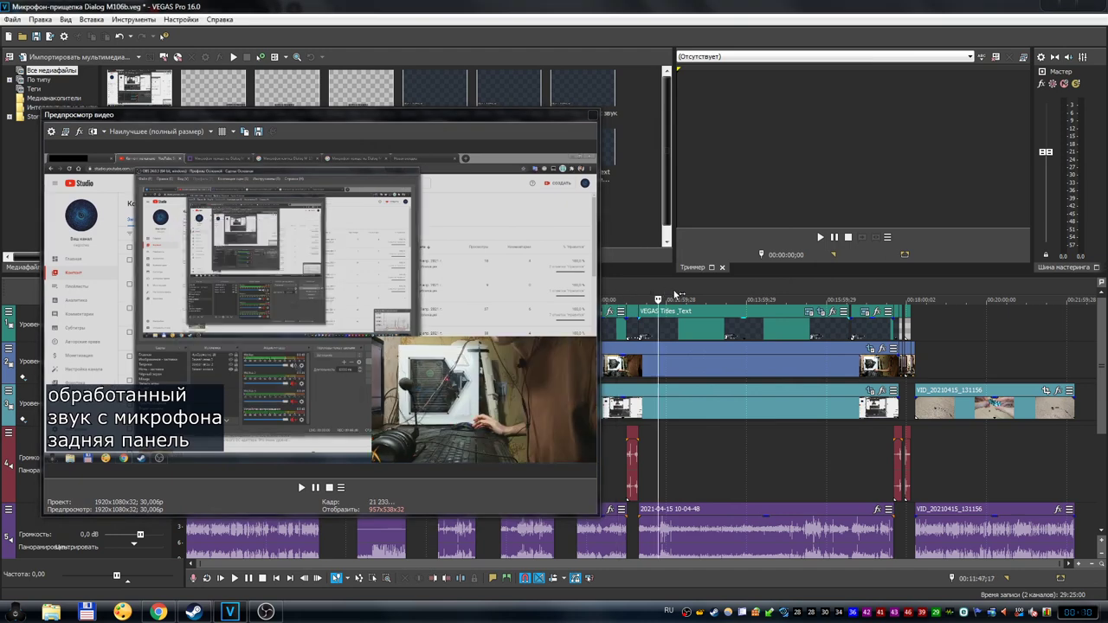
click(725, 297)
click(868, 298)
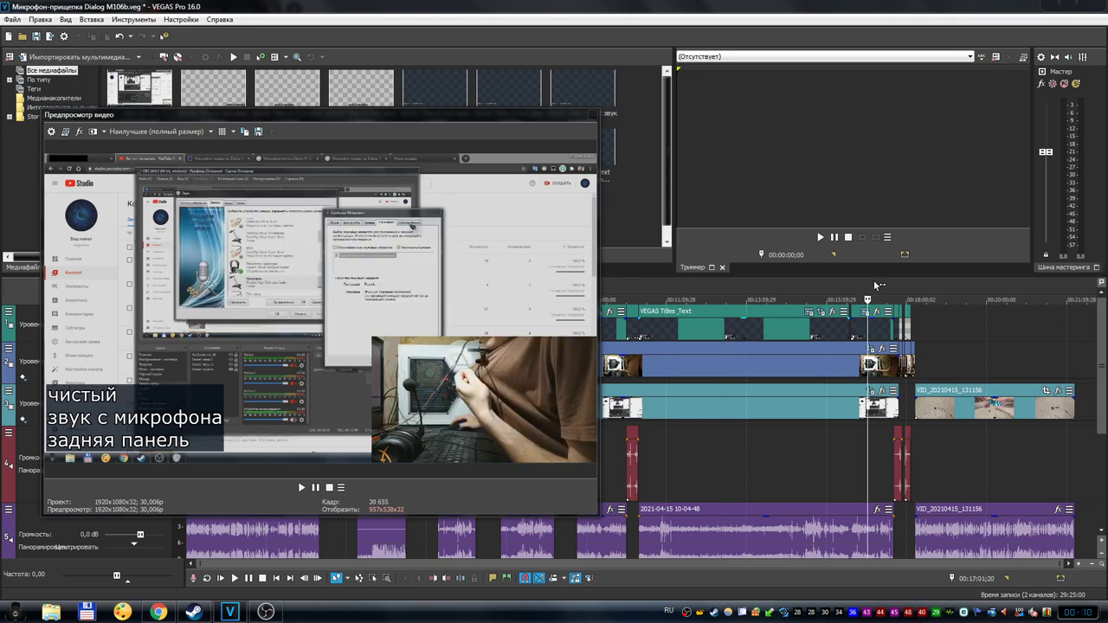
click(899, 298)
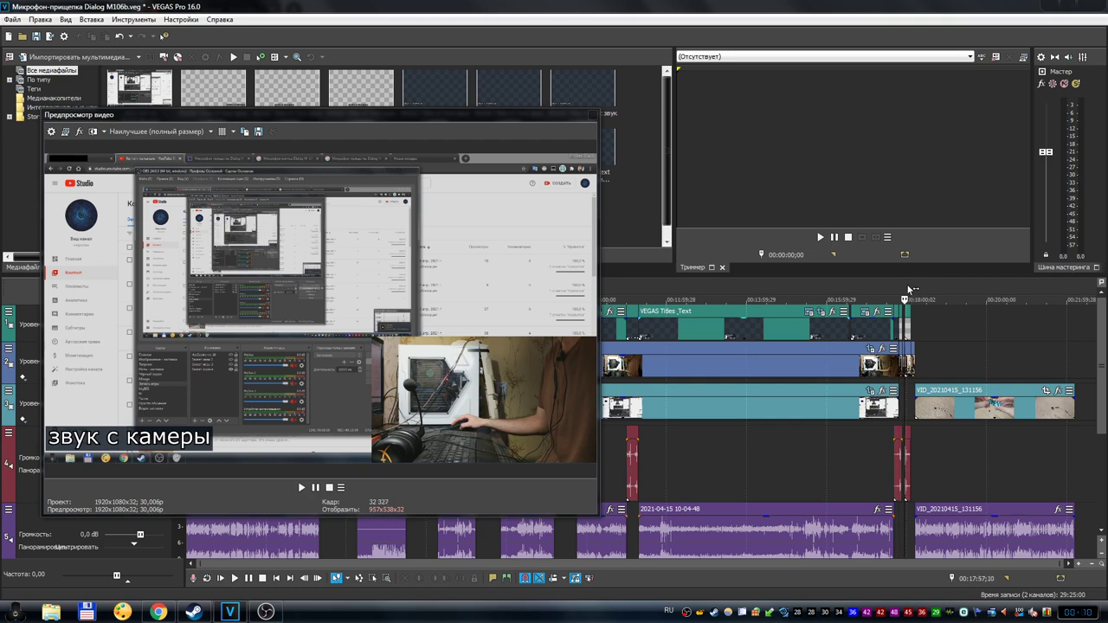
click(905, 298)
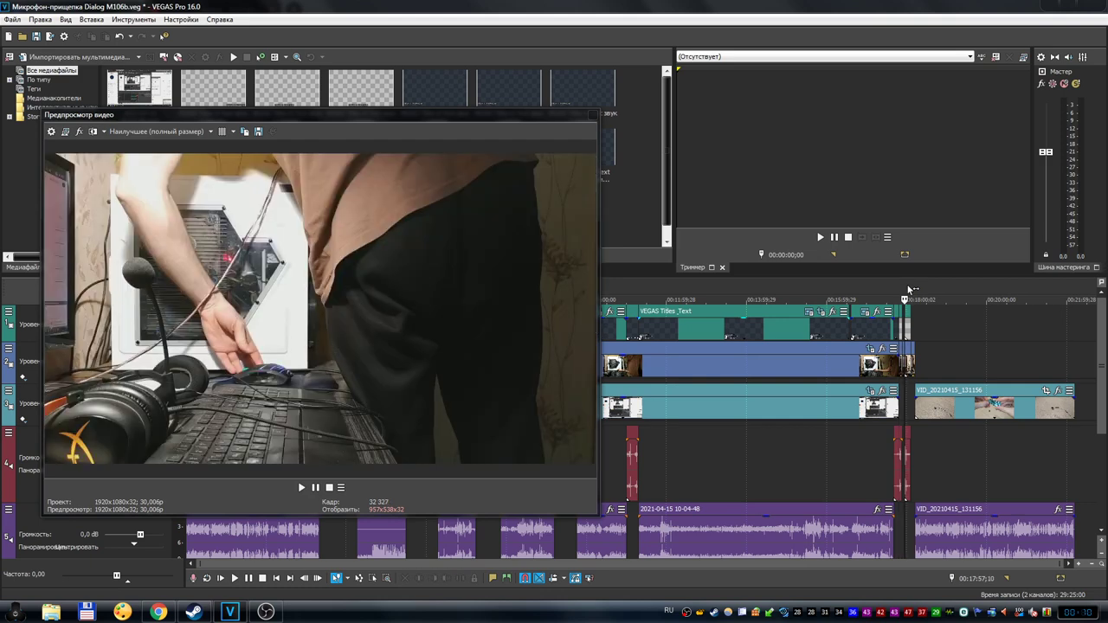
click(913, 289)
click(907, 285)
click(905, 286)
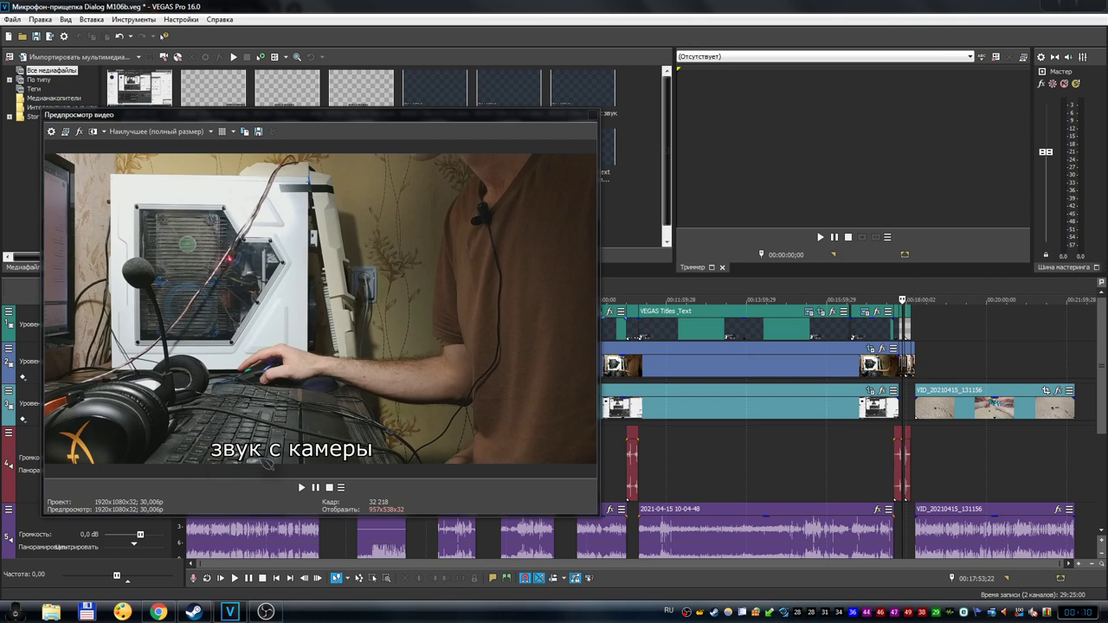
drag(187, 119, 651, 139)
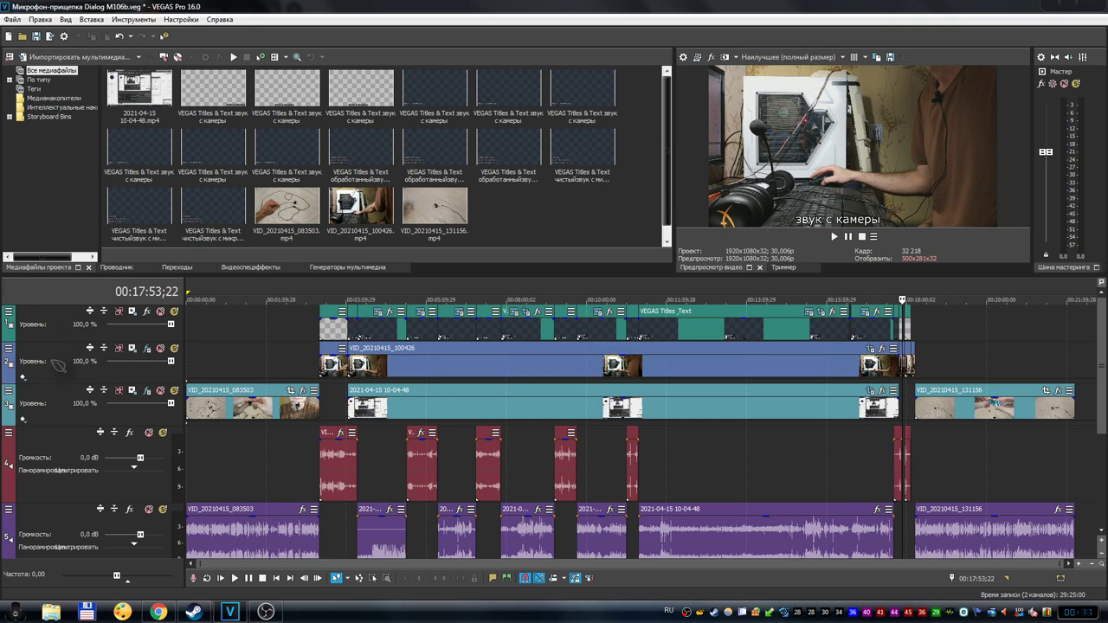
Step: Insert a new empty video track above all the existing tracks
right_click(55, 364)
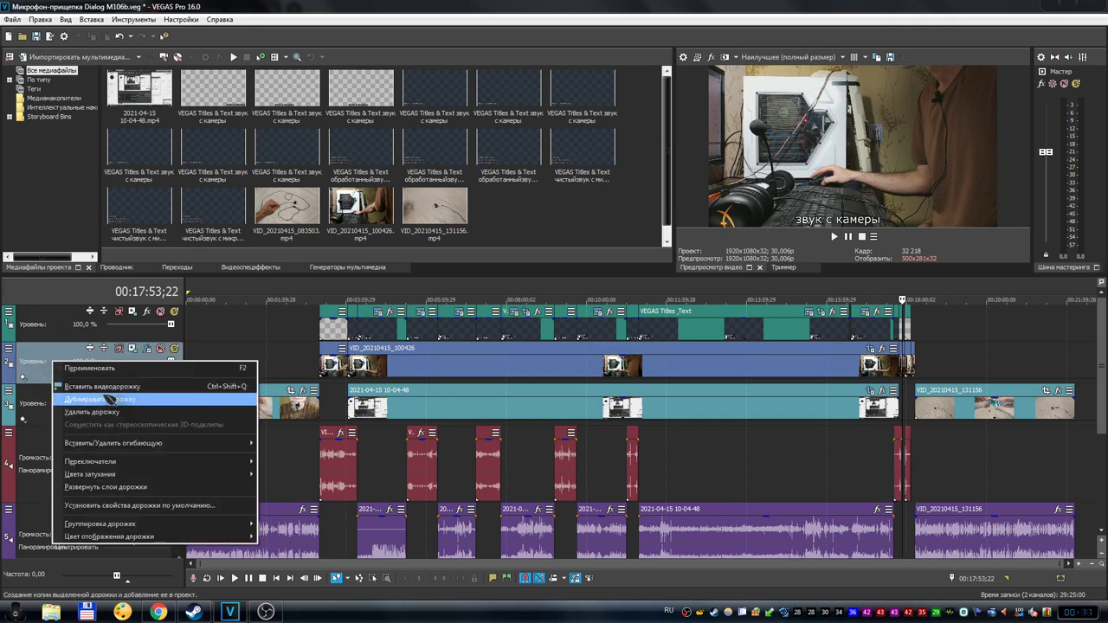
key(Escape)
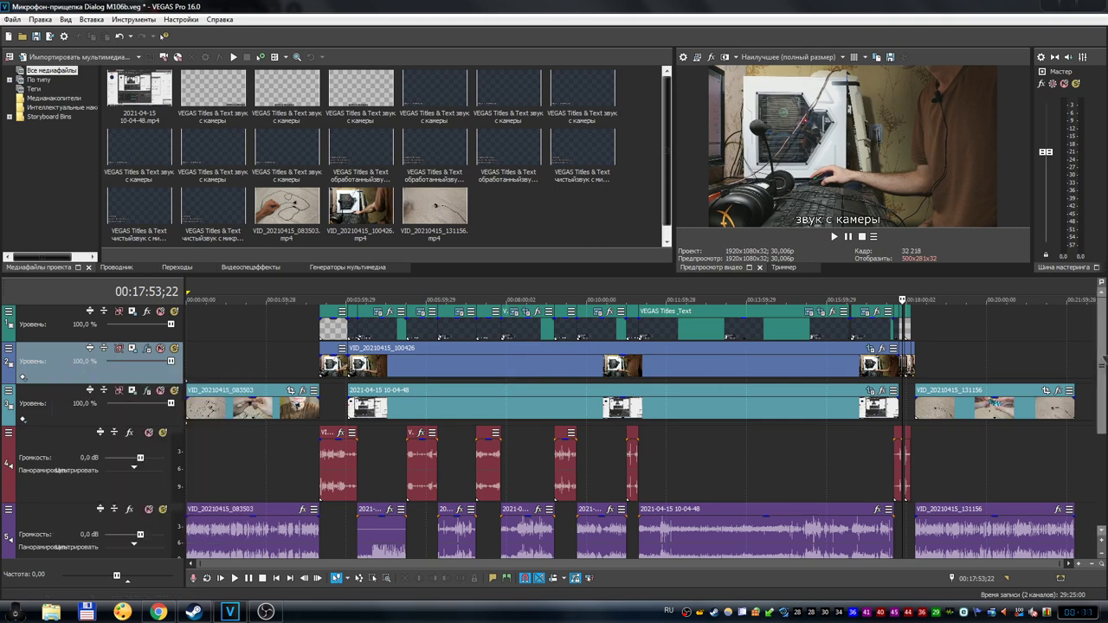
scroll(72, 485, down, 3)
right_click(73, 504)
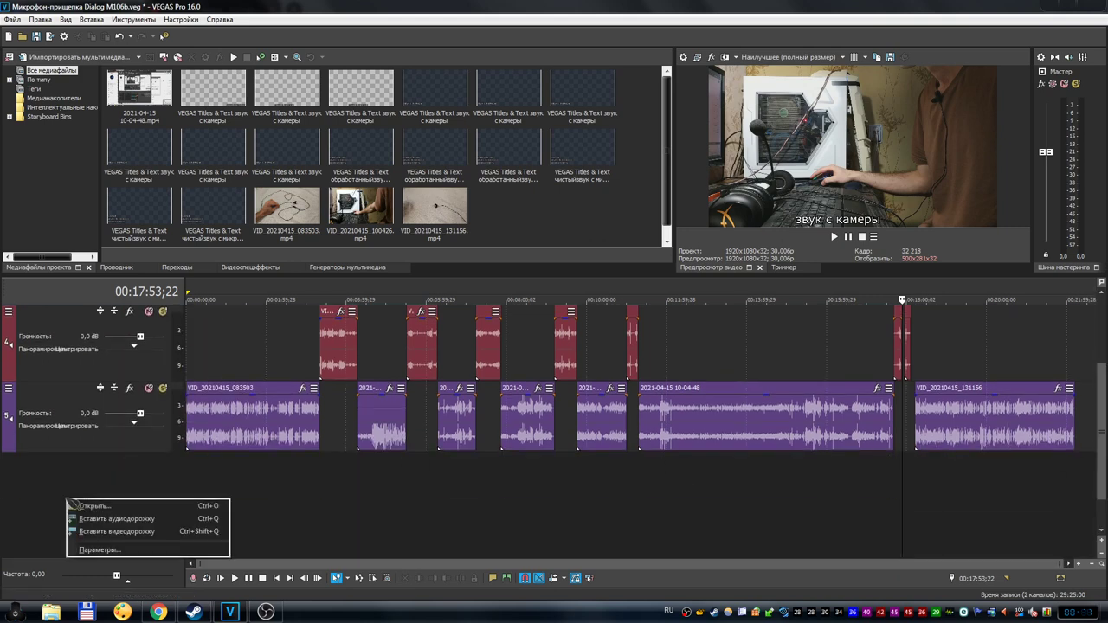
click(121, 531)
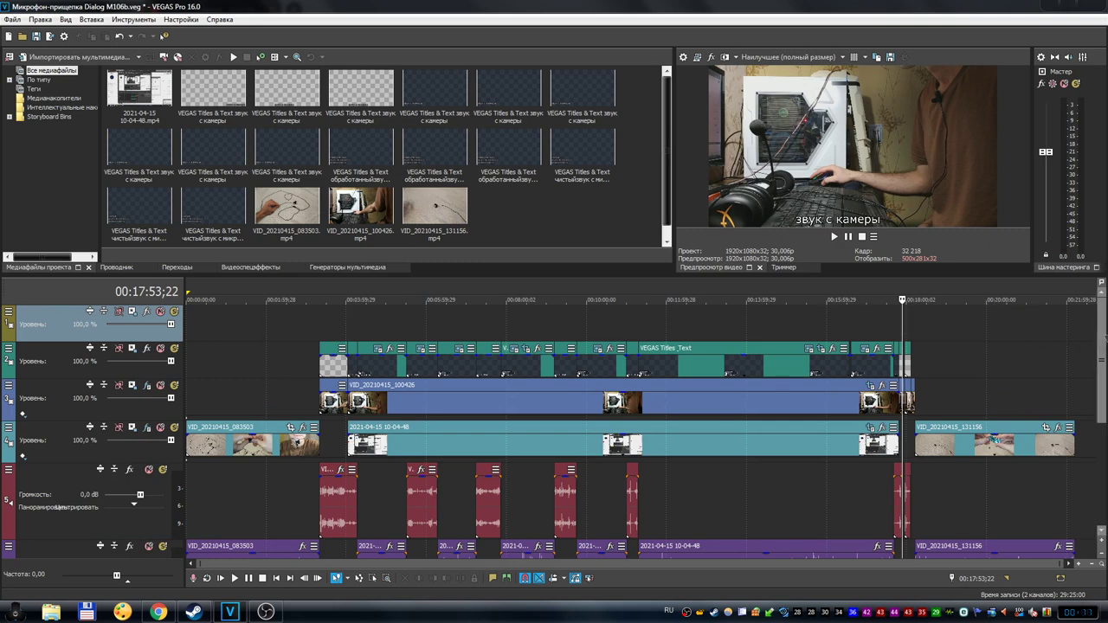
mouse_move(1103, 345)
mouse_down()
mouse_move(1100, 446)
mouse_move(1101, 347)
mouse_up()
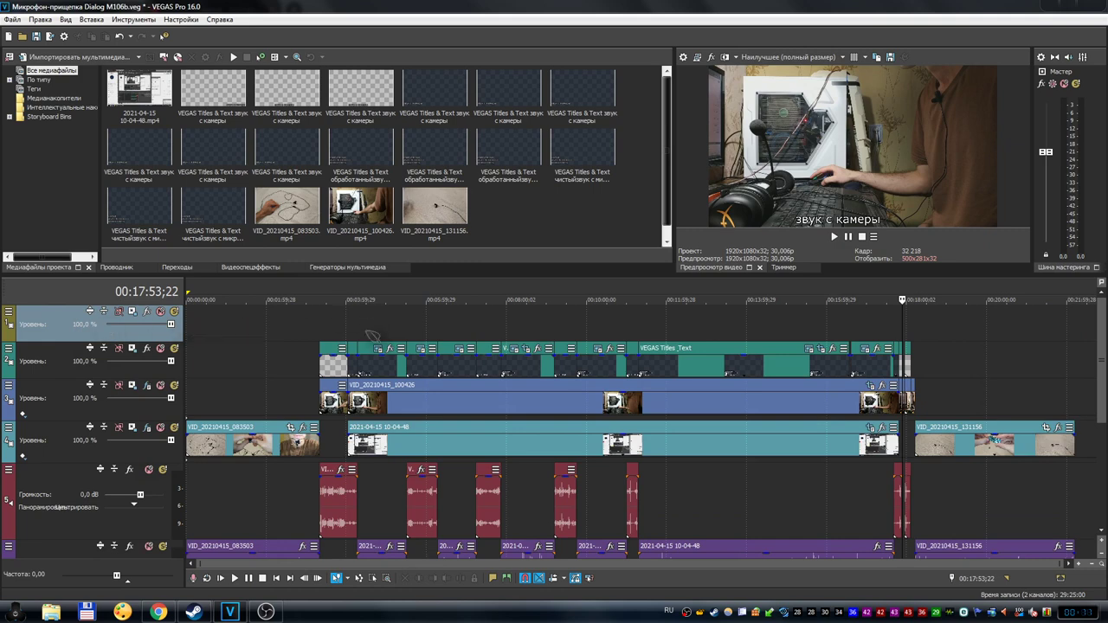
Step: Move the titles track below both footage video tracks and return it to its place above them
click(407, 294)
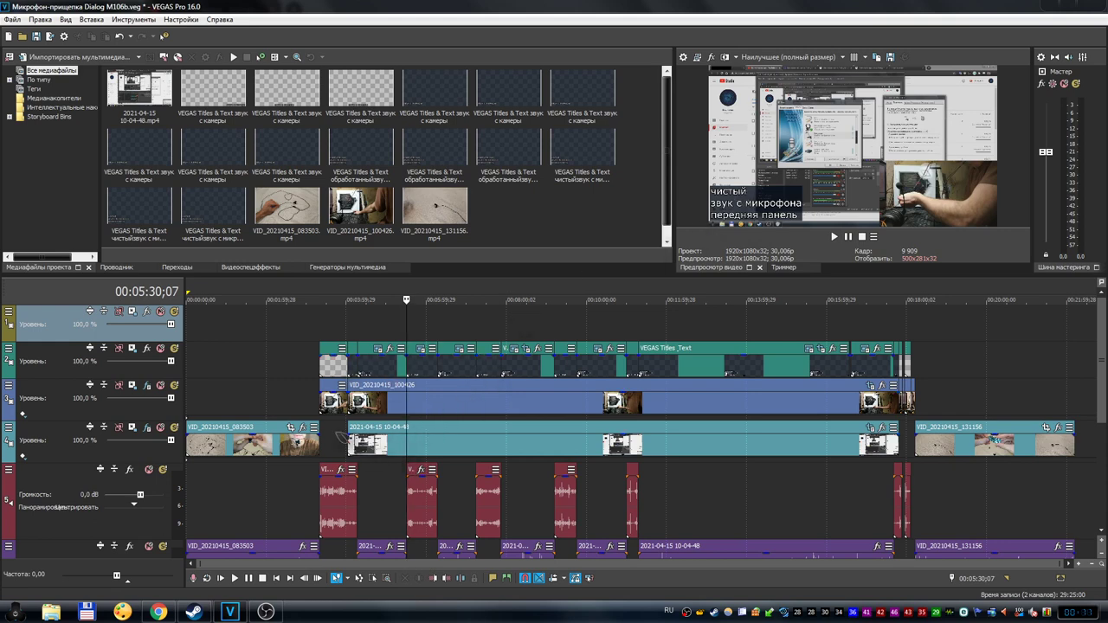
click(63, 364)
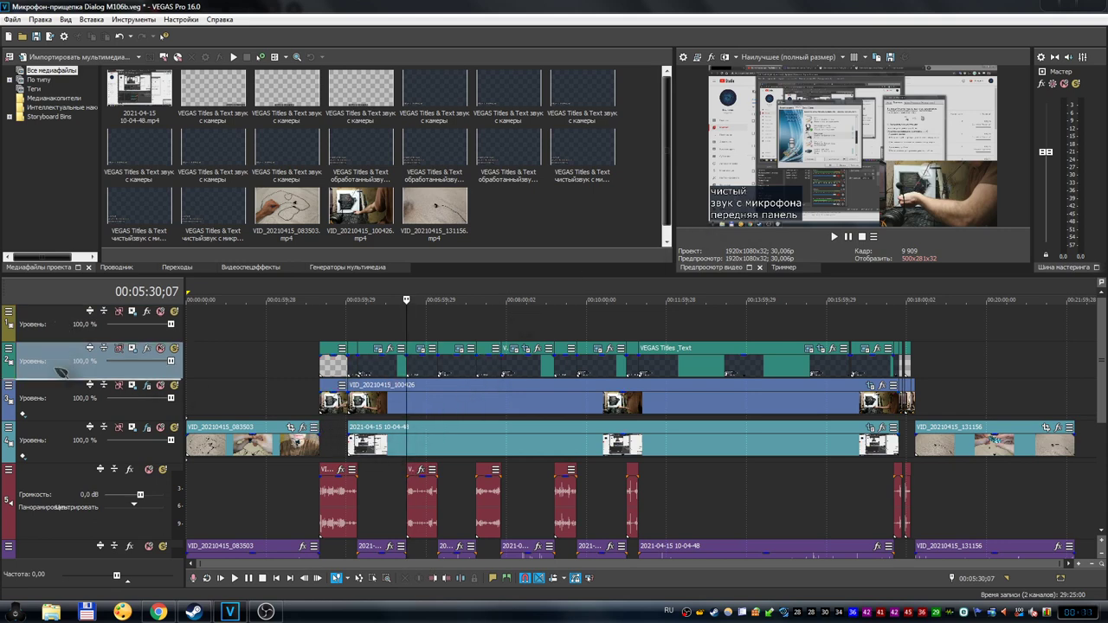
drag(76, 472, 87, 446)
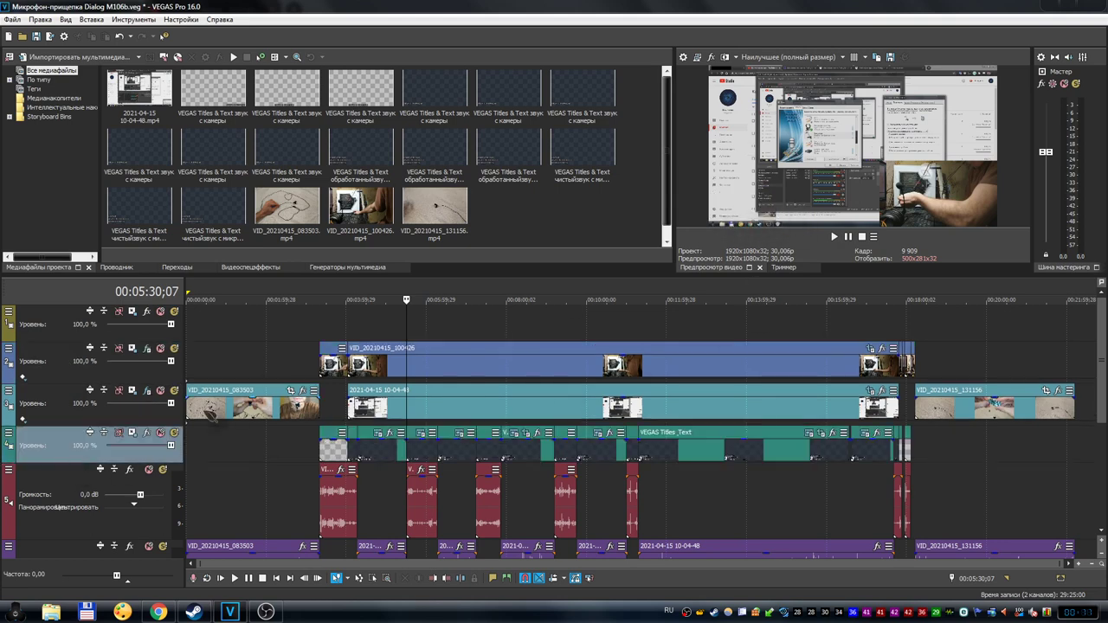
drag(66, 446, 71, 362)
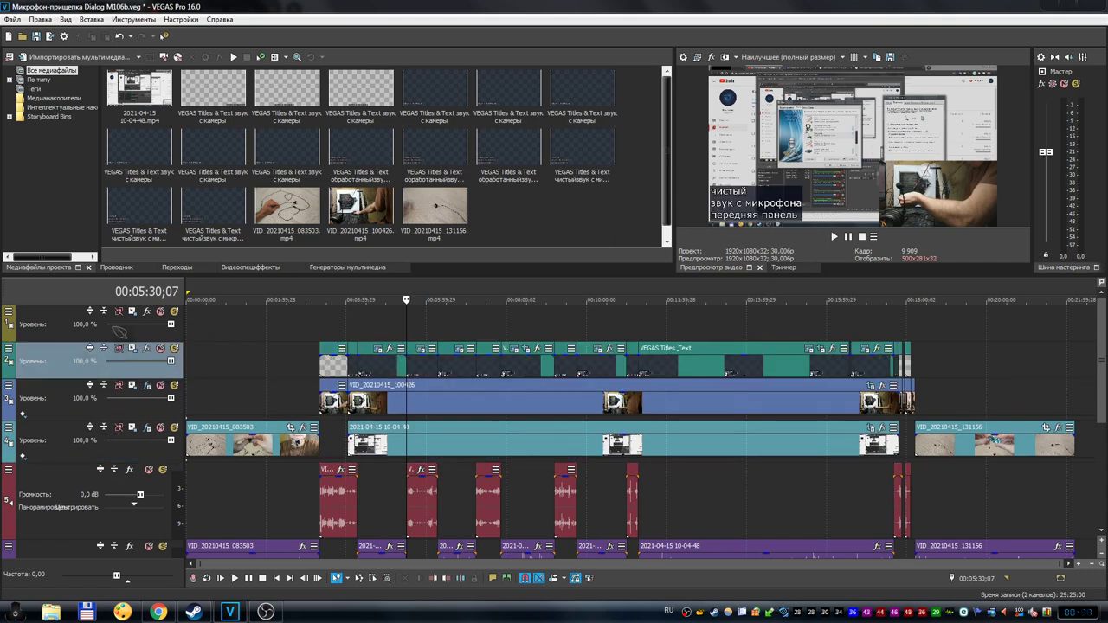
Step: Insert a VEGAS Titles & Text media event on the empty top video track at 00:18:48;27 and preview it over the footage
click(61, 326)
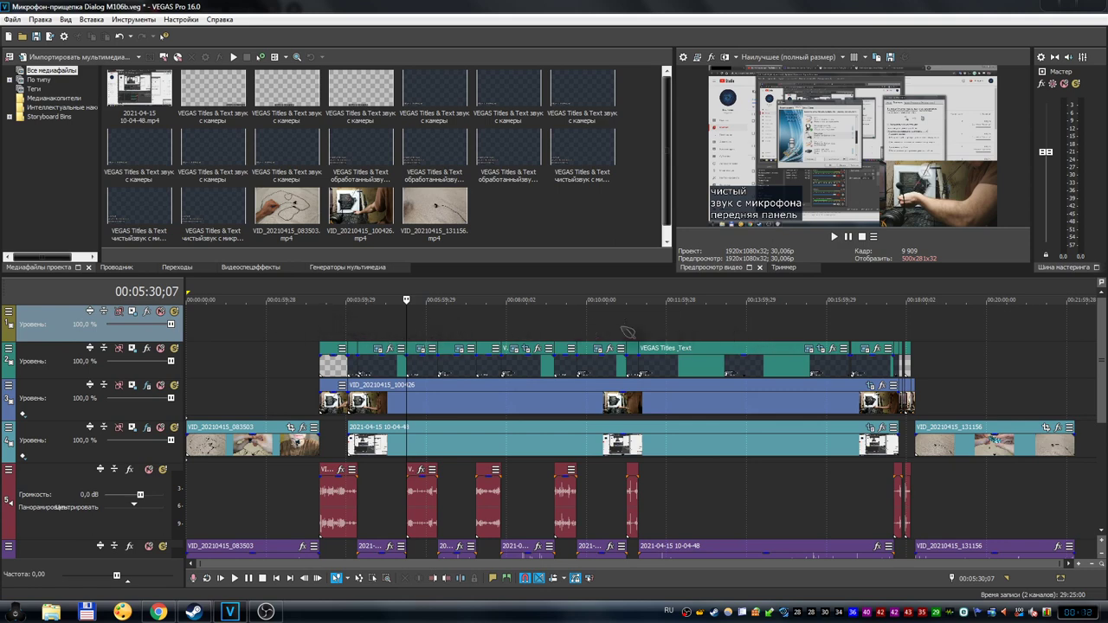
click(547, 327)
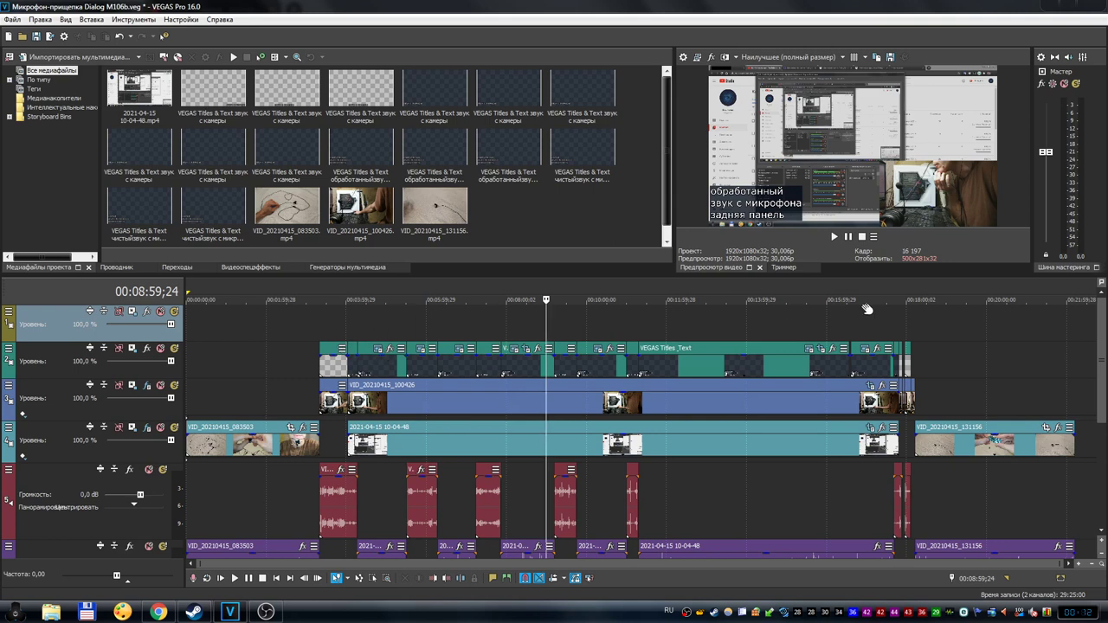
click(939, 292)
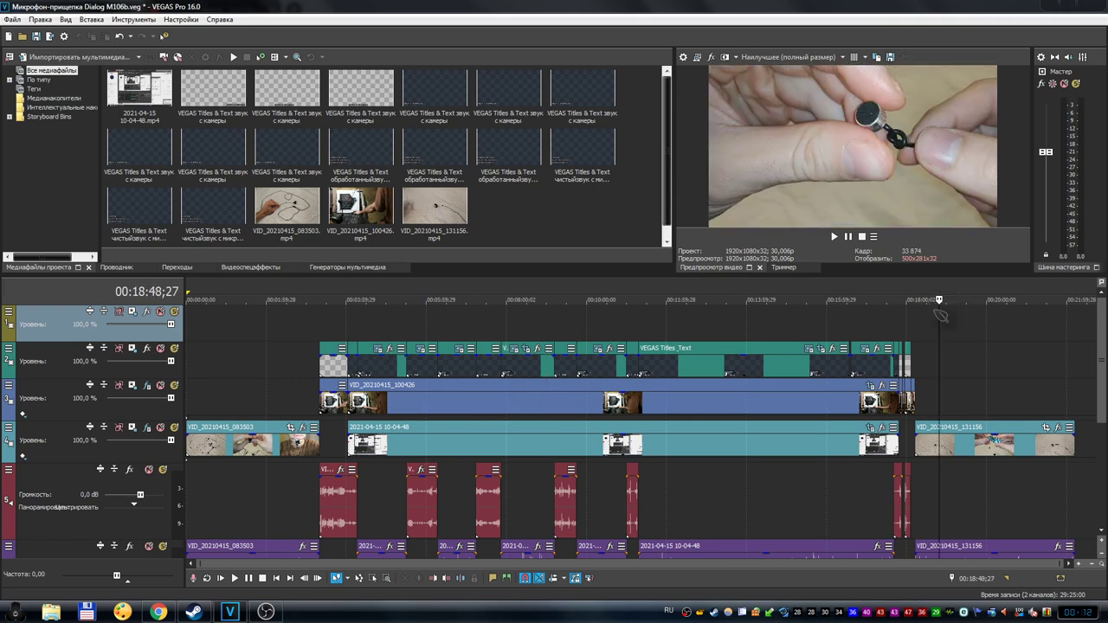
right_click(941, 316)
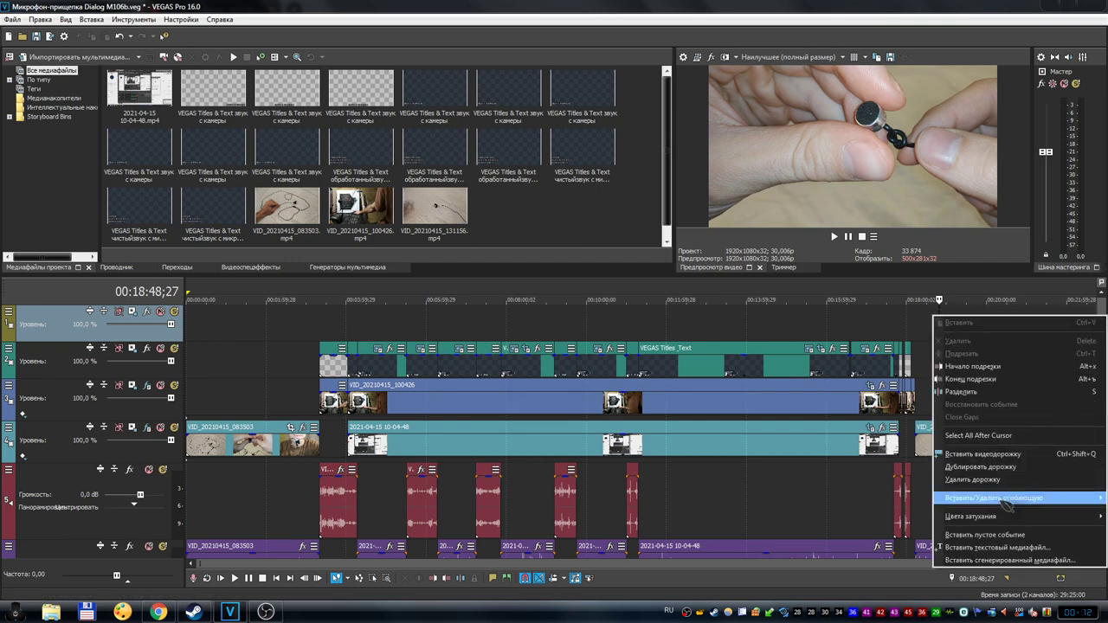
click(996, 548)
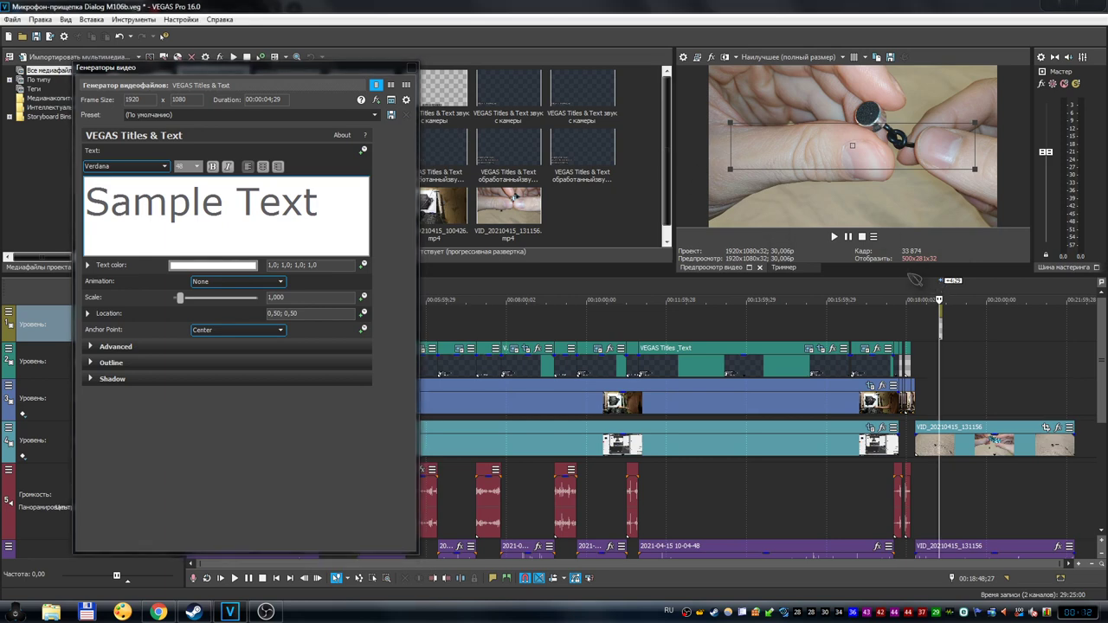
click(947, 287)
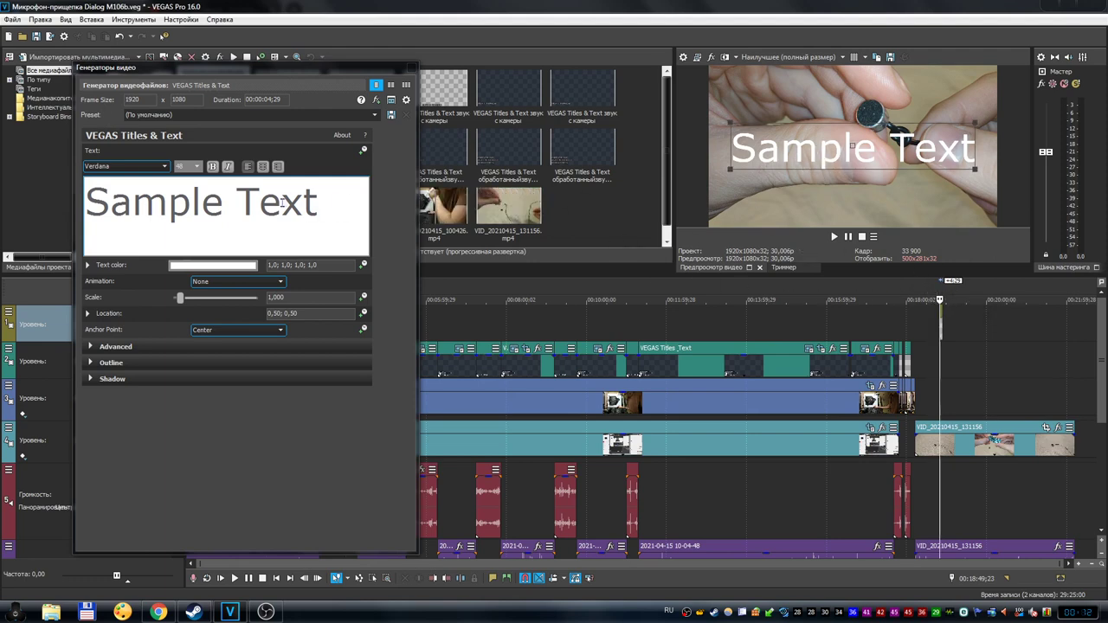
Step: Replace the title's sample text with "Нужный текст"
triple_click(330, 201)
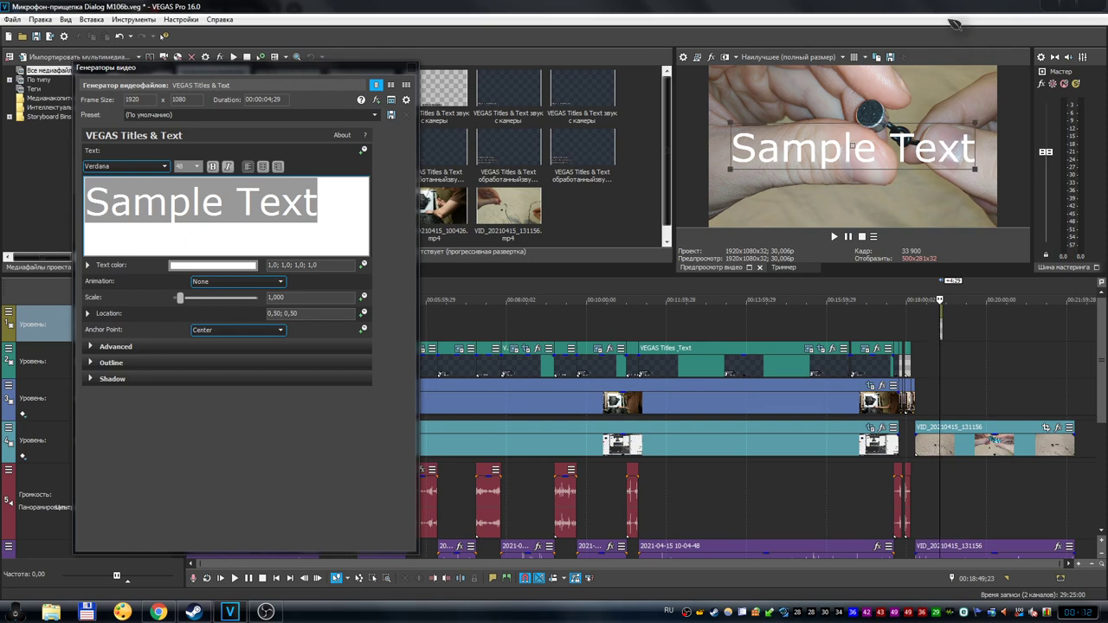
key(space)
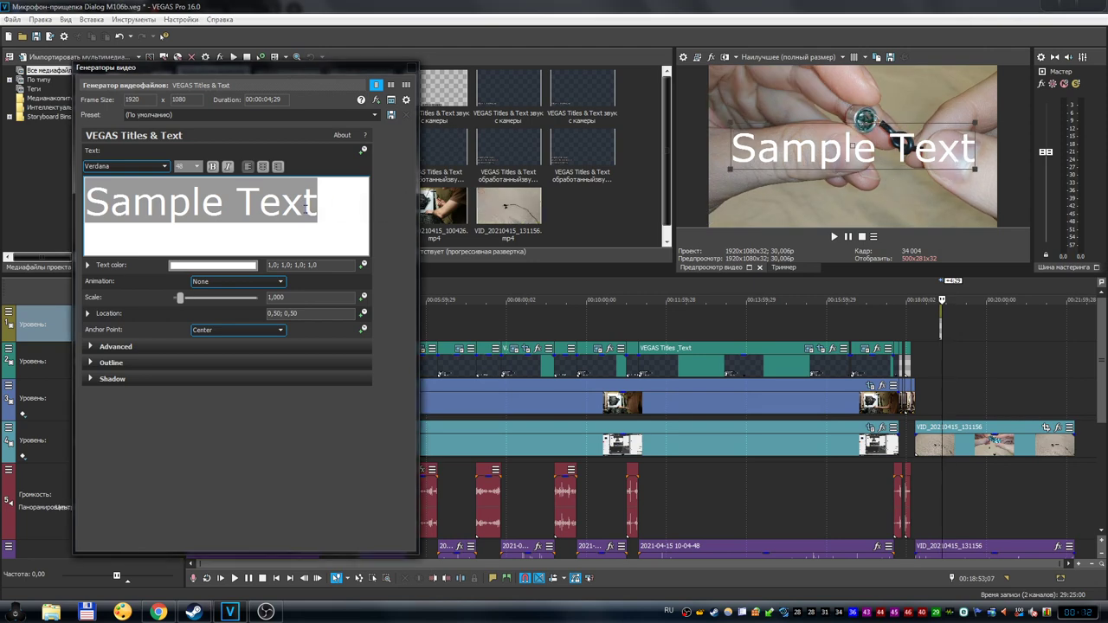
click(342, 208)
double_click(308, 205)
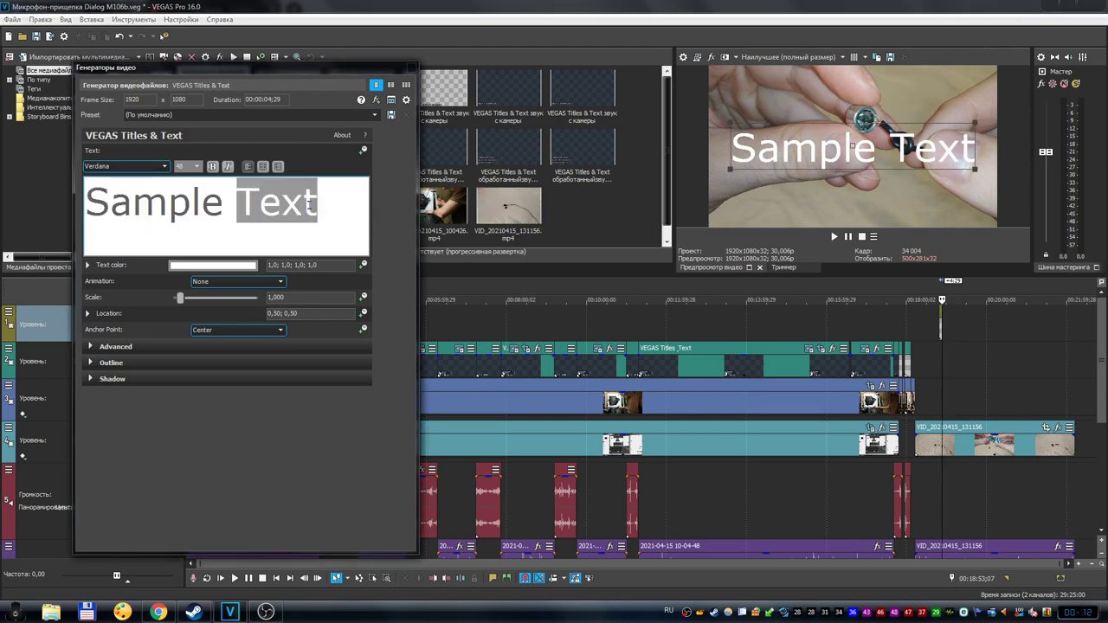
click(340, 206)
triple_click(142, 204)
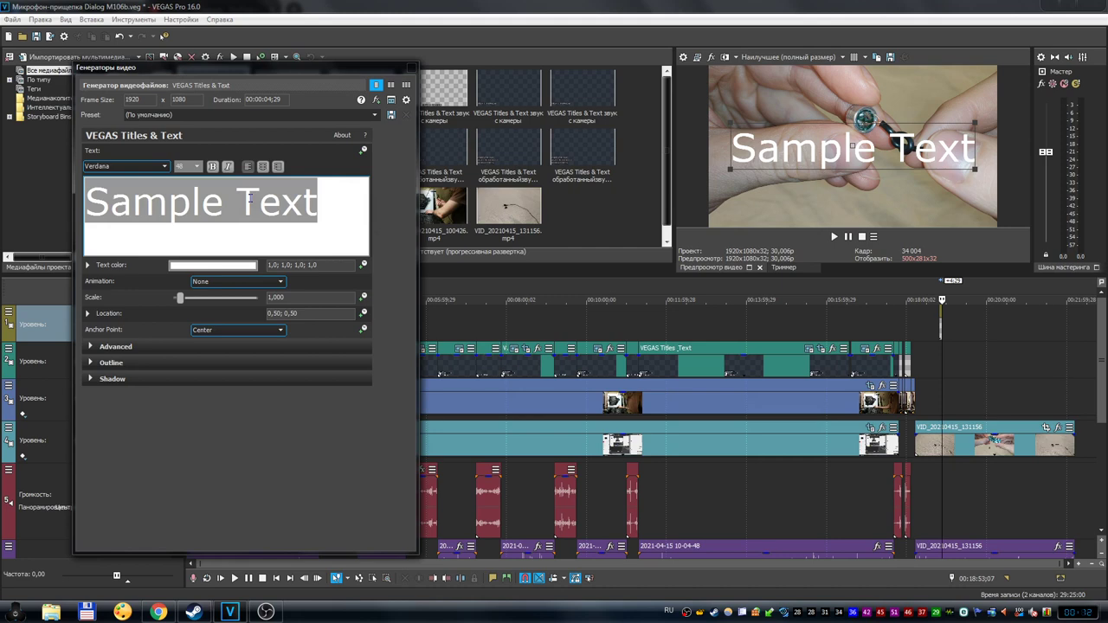
text(Ye)
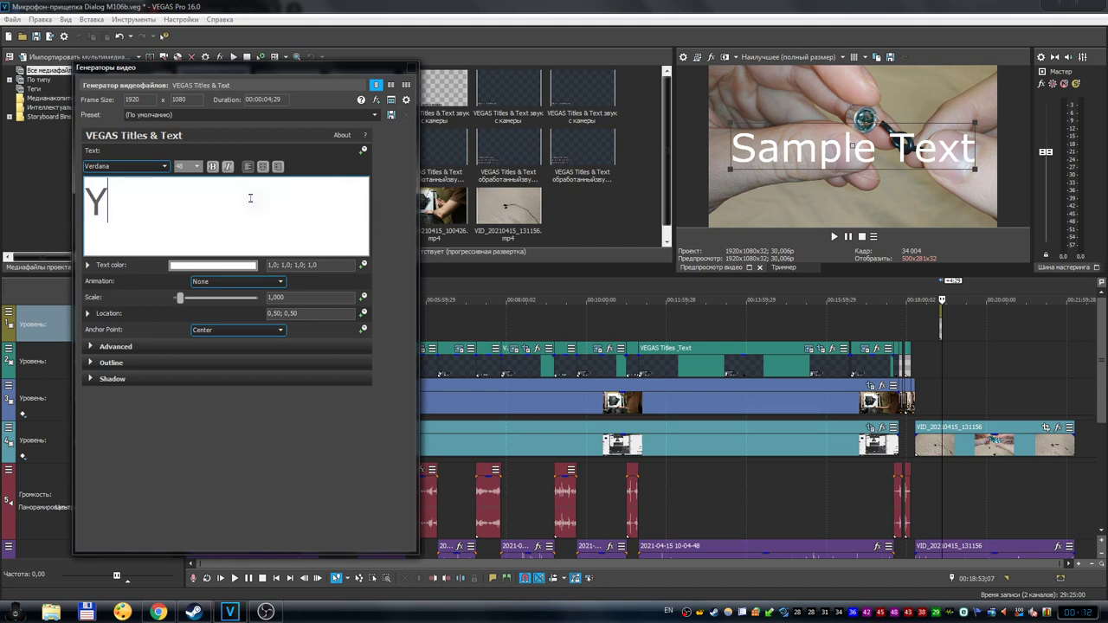
key(BackSpace)
key(BackSpace)
text(H)
key(alt+shift)
text(ужнй)
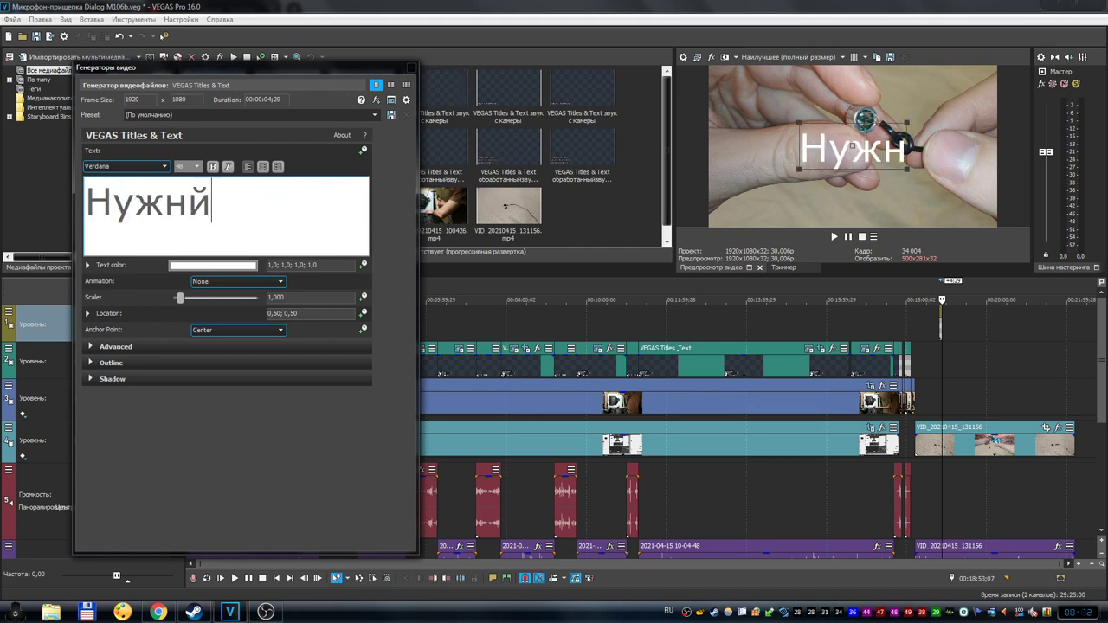
key(BackSpace)
text(ый текс)
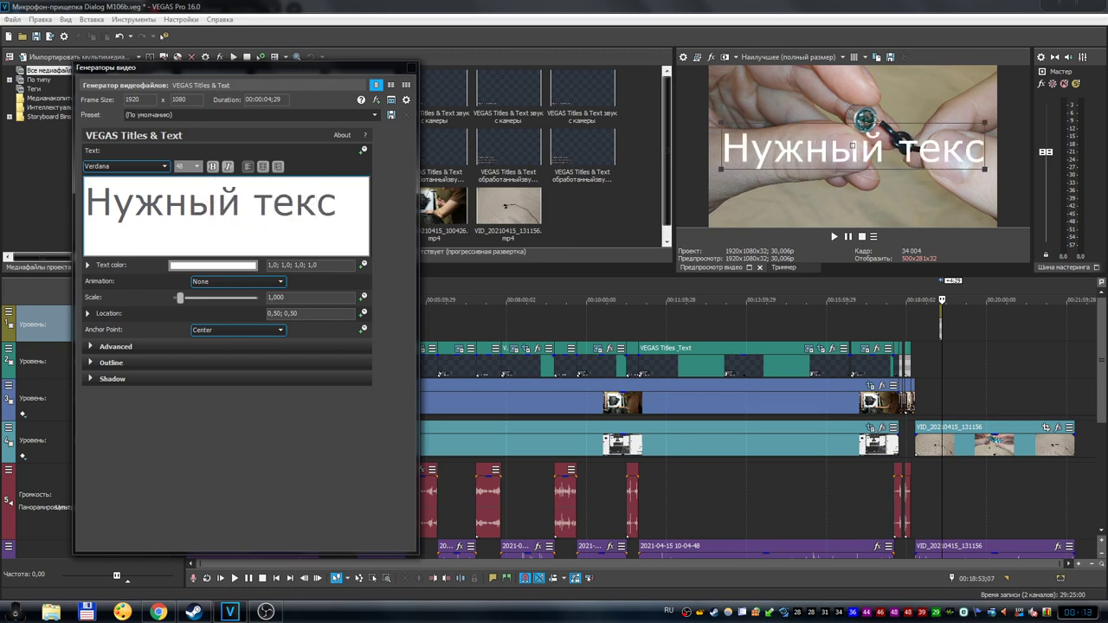
text(т)
Step: Select the whole title text and browse through the fonts, switching it to TechnicalDi
key(ctrl+a)
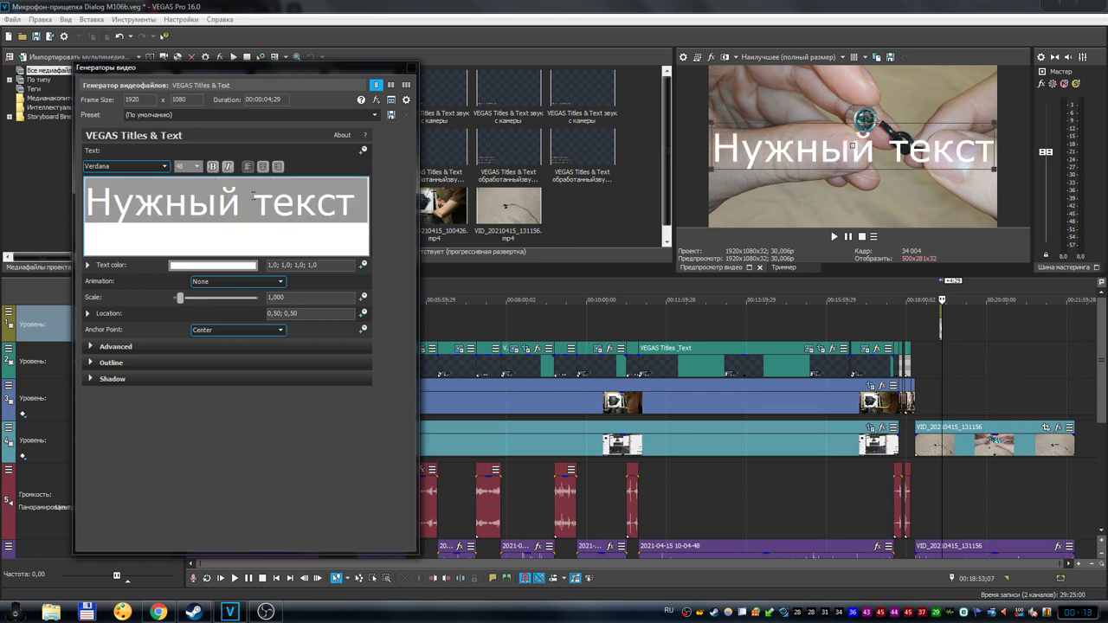
click(164, 166)
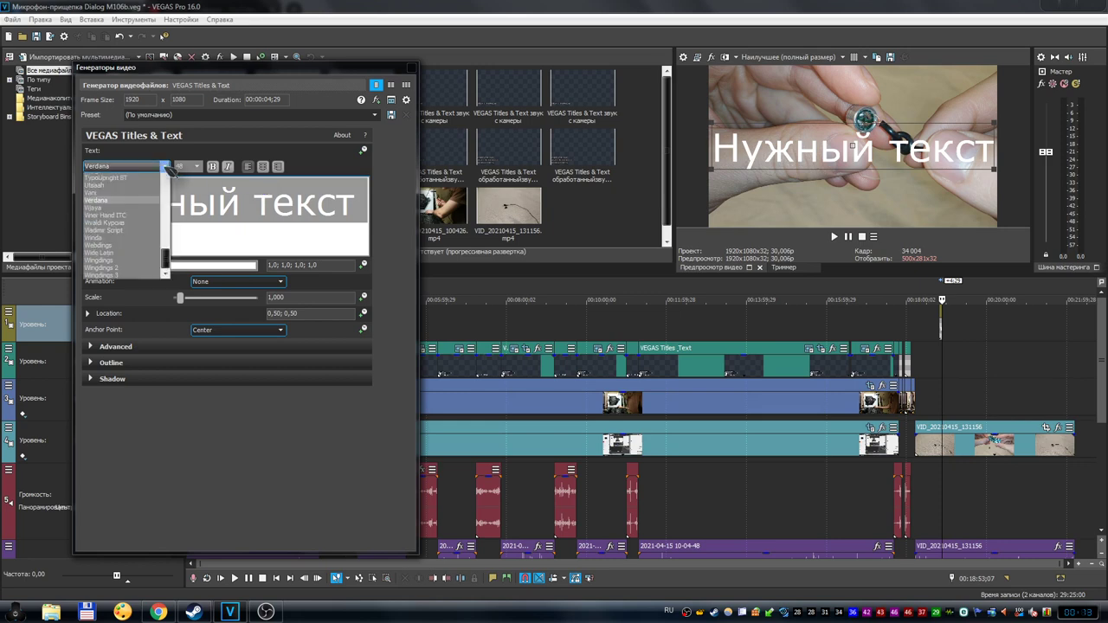
click(166, 168)
scroll(173, 170, down, 4)
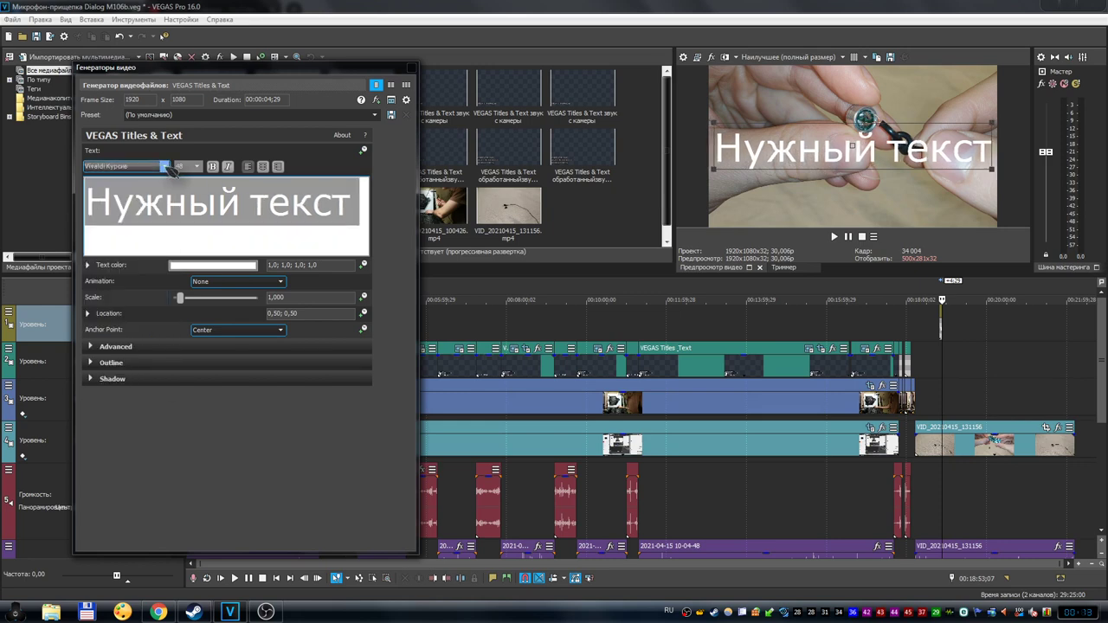
scroll(173, 171, down, 4)
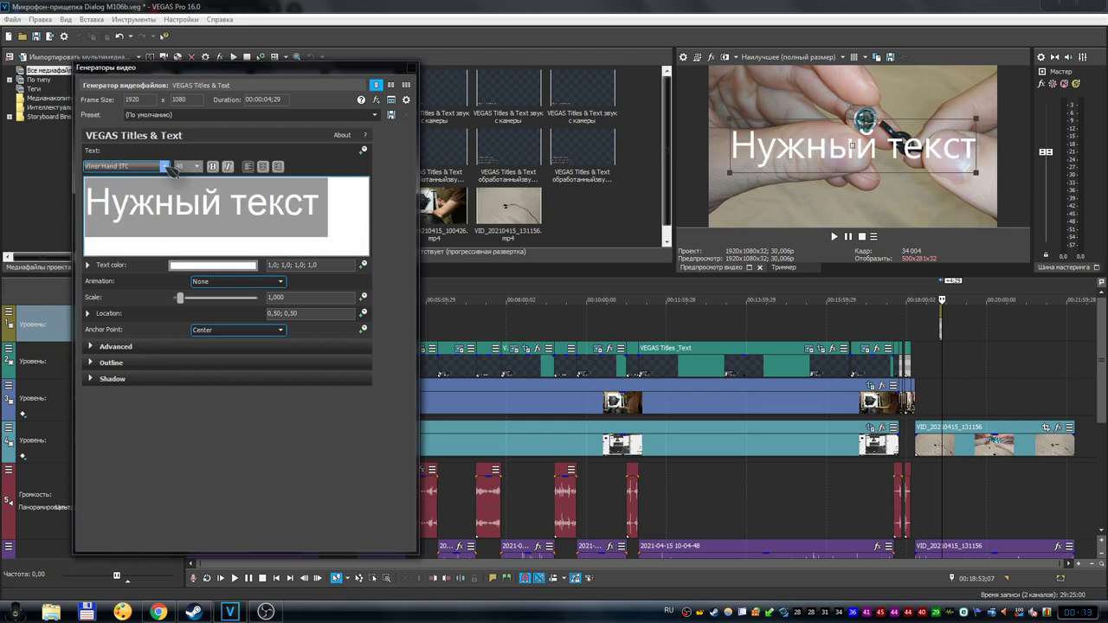
scroll(173, 170, down, 4)
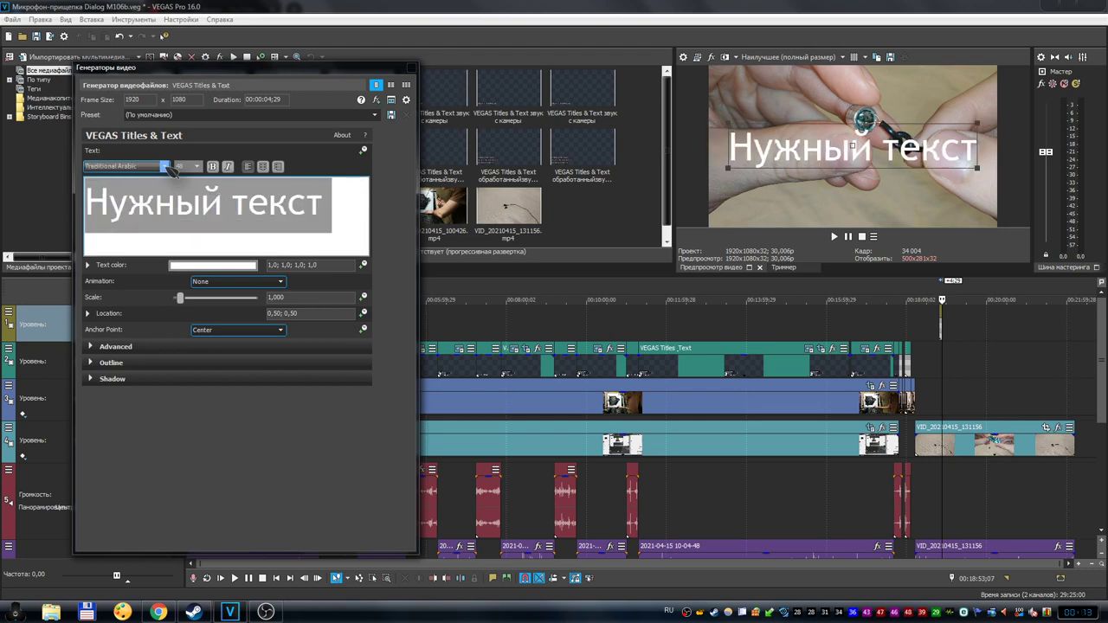
scroll(173, 170, down, 2)
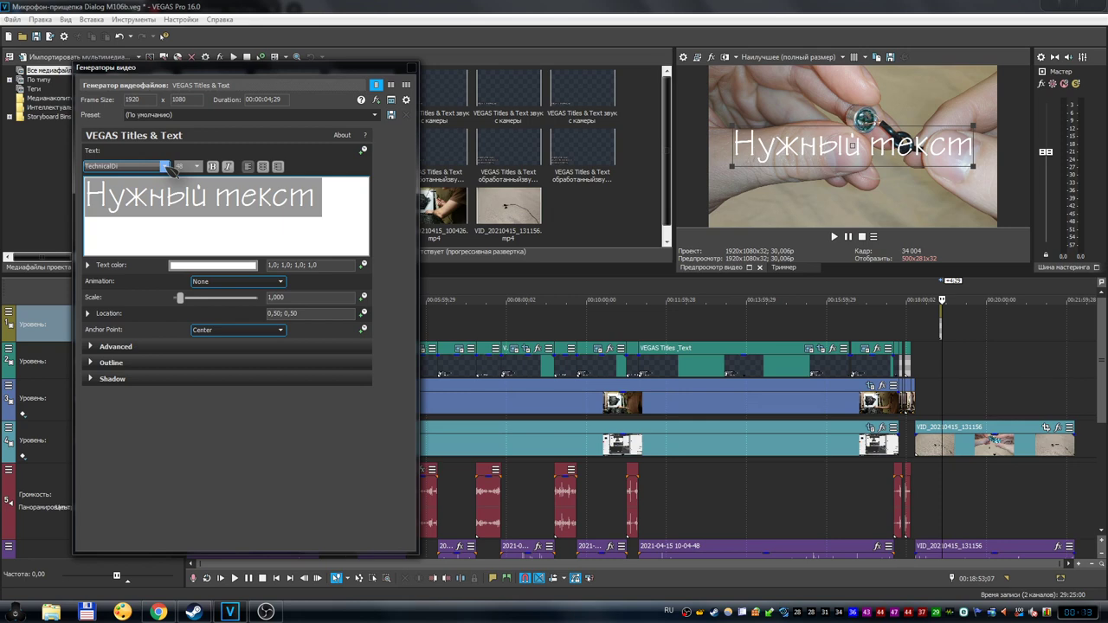
Step: Try smaller font sizes such as 16 and 18 on the title and set it to 52
click(198, 166)
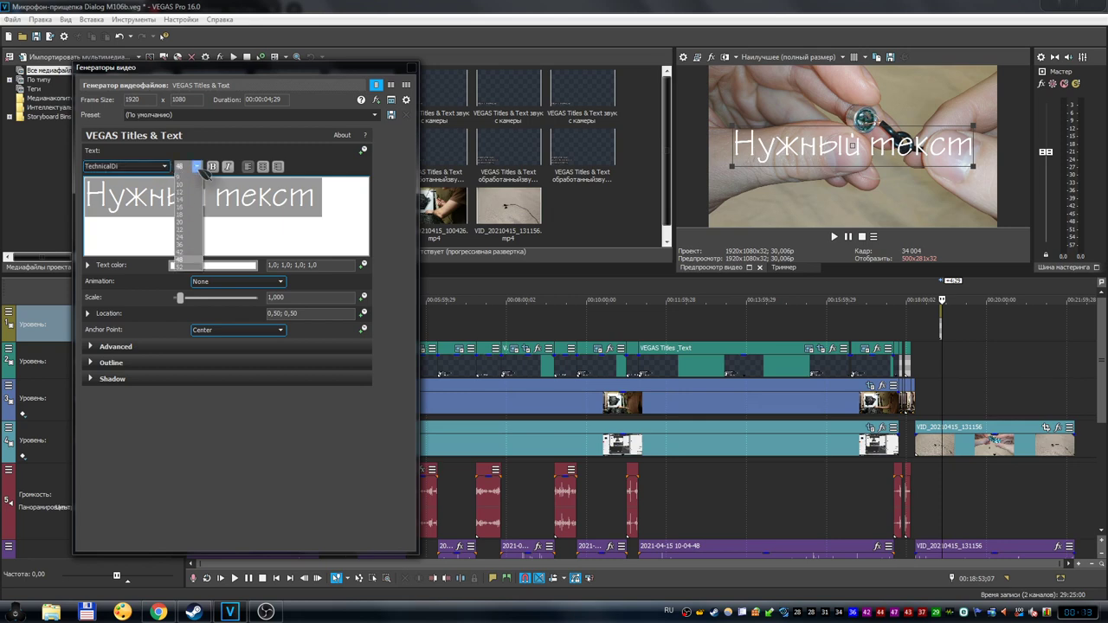
click(187, 206)
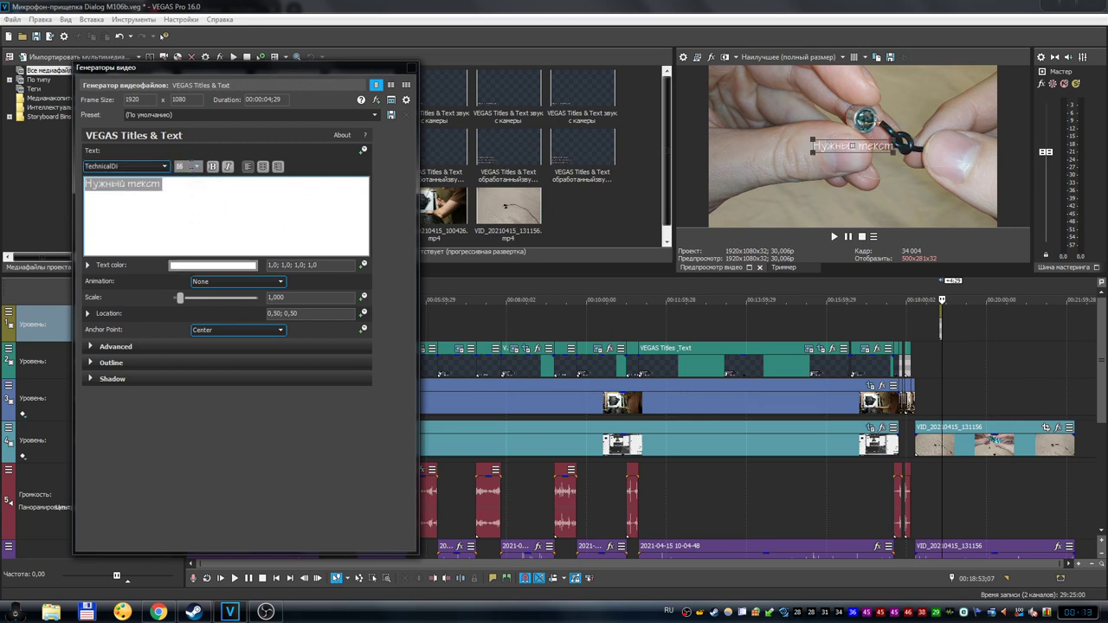
click(197, 167)
click(187, 219)
scroll(206, 169, up, 7)
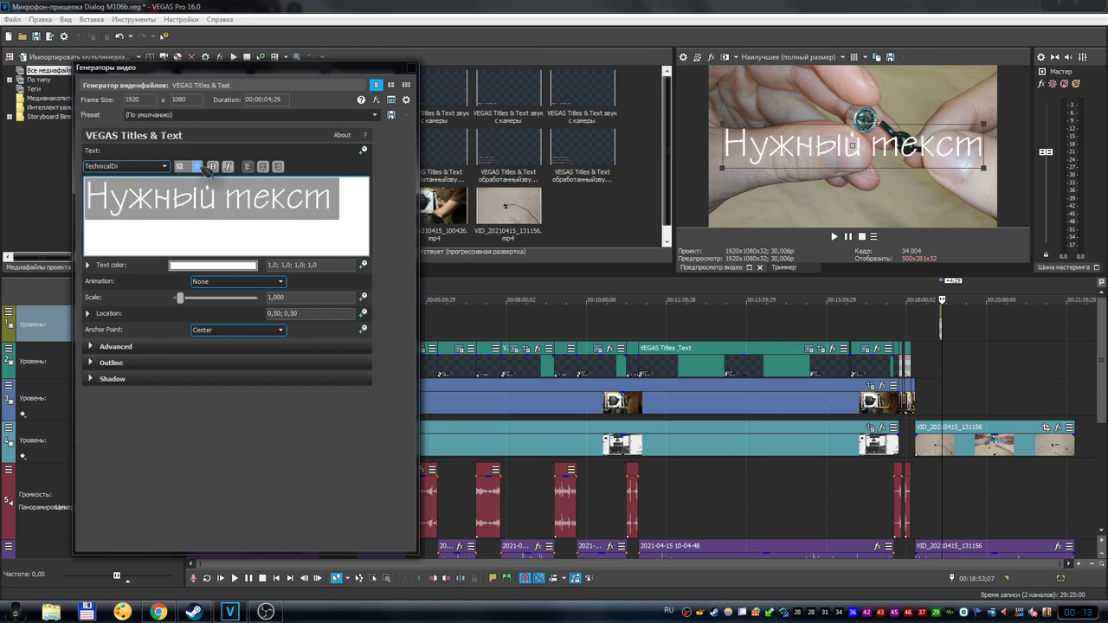
scroll(206, 169, down, 6)
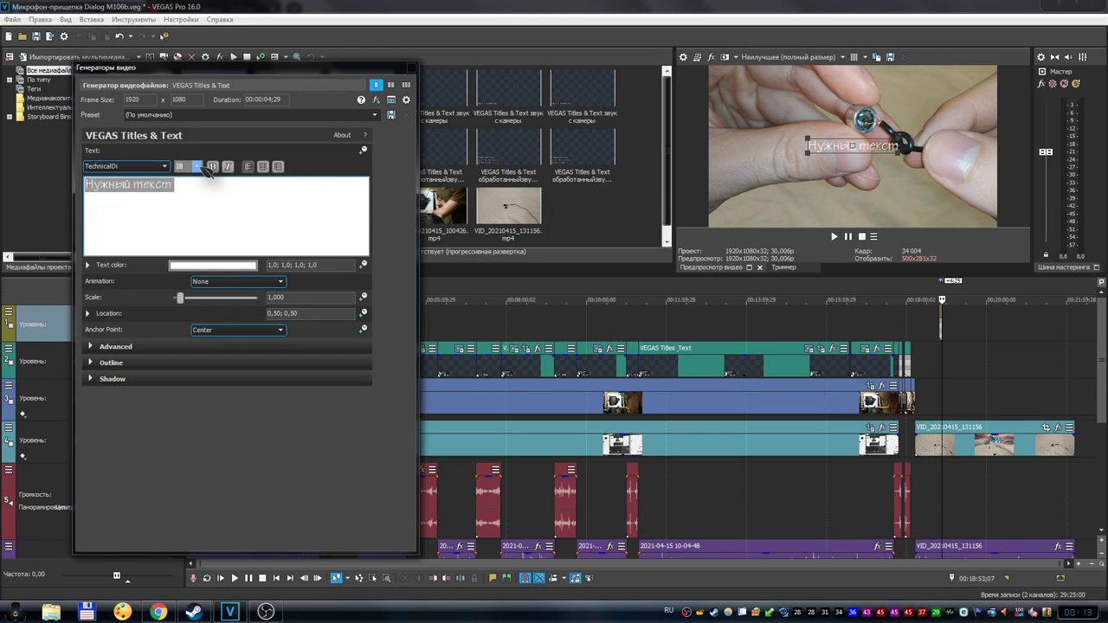
scroll(206, 169, up, 7)
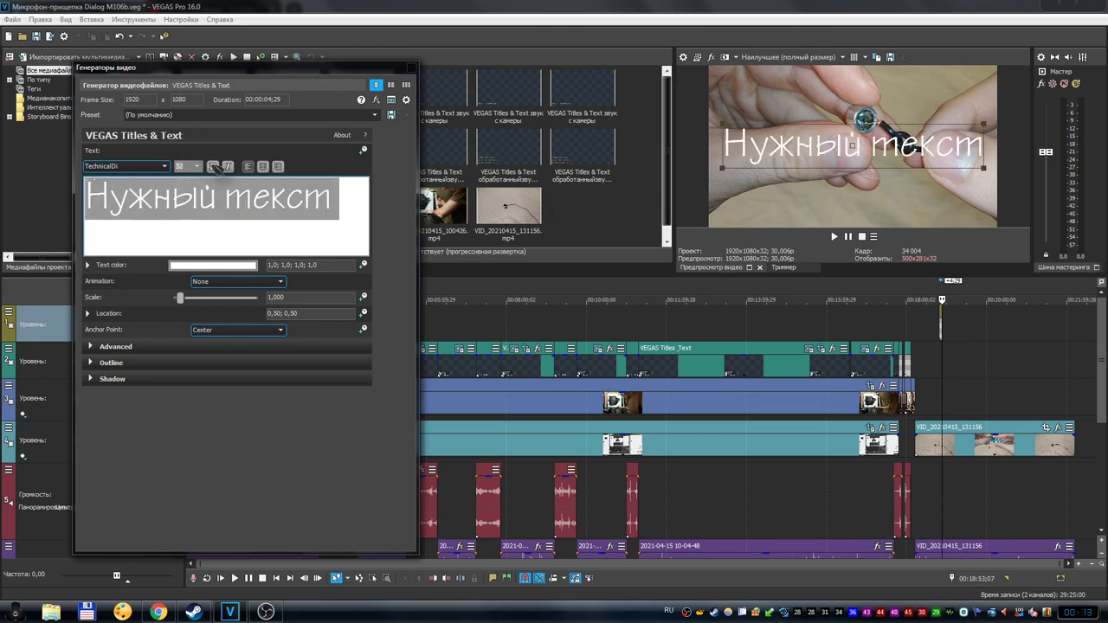
Step: Make the title text bold, trying italics on it and turning them back off
click(228, 166)
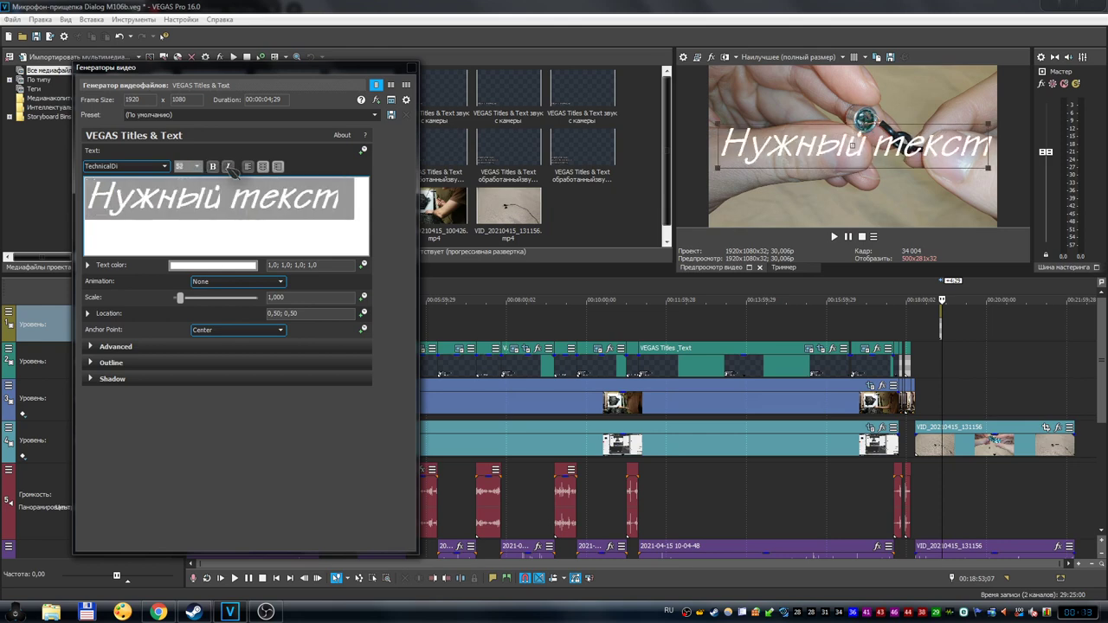
click(228, 166)
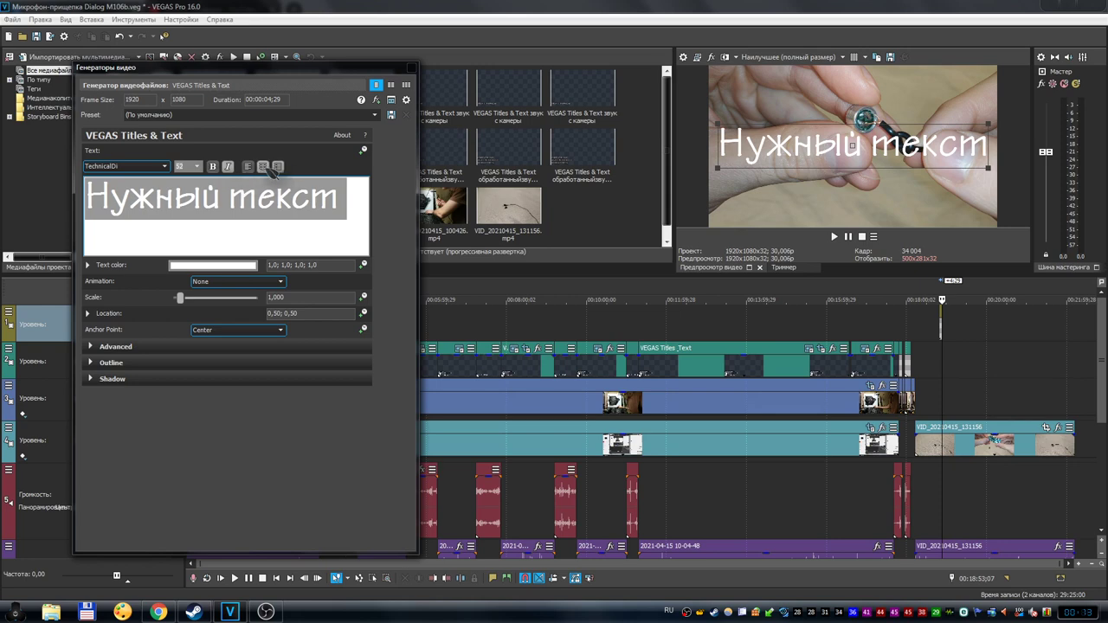
Step: Try centre and right alignment on the title text and return it to left alignment
click(263, 167)
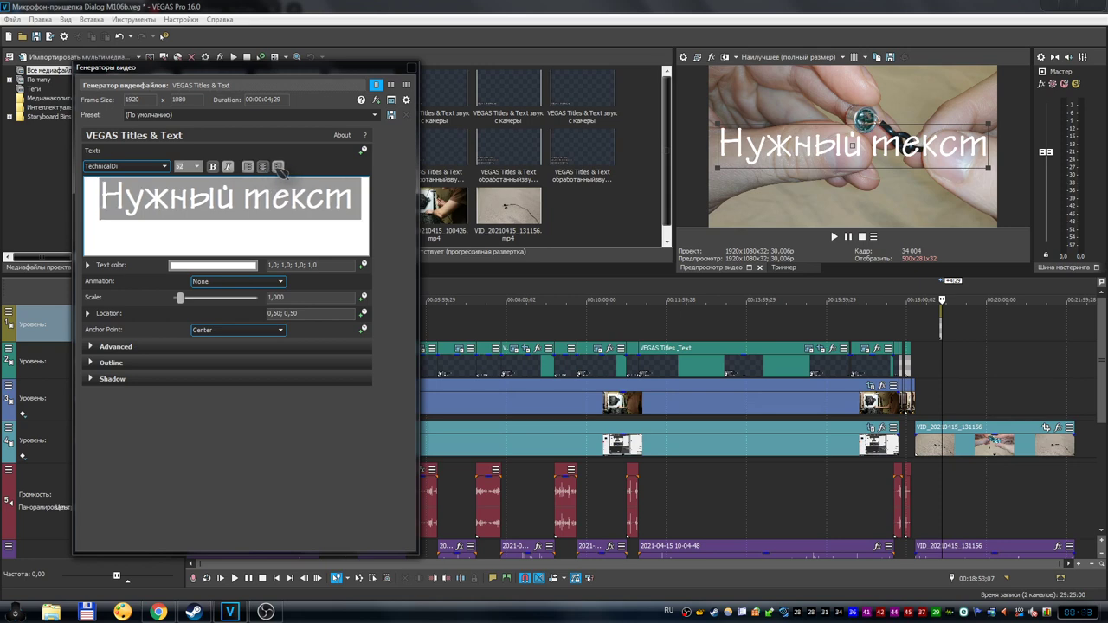
click(277, 166)
click(248, 166)
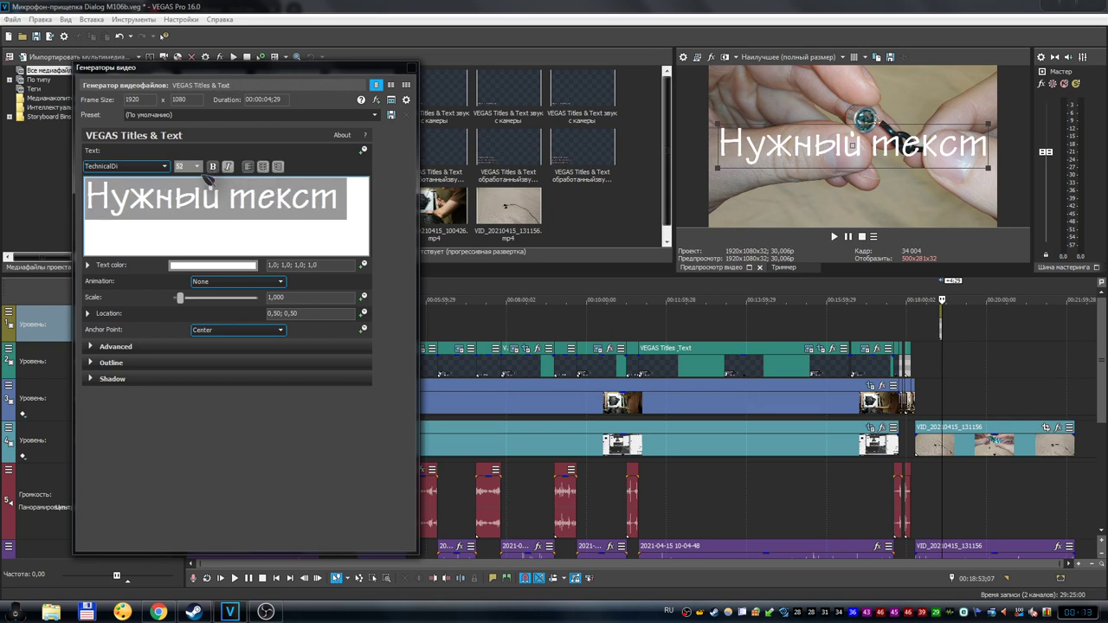
Step: Browse through the fonts again and set the title text in Shonar Bangla
click(163, 166)
click(163, 166)
scroll(162, 166, up, 4)
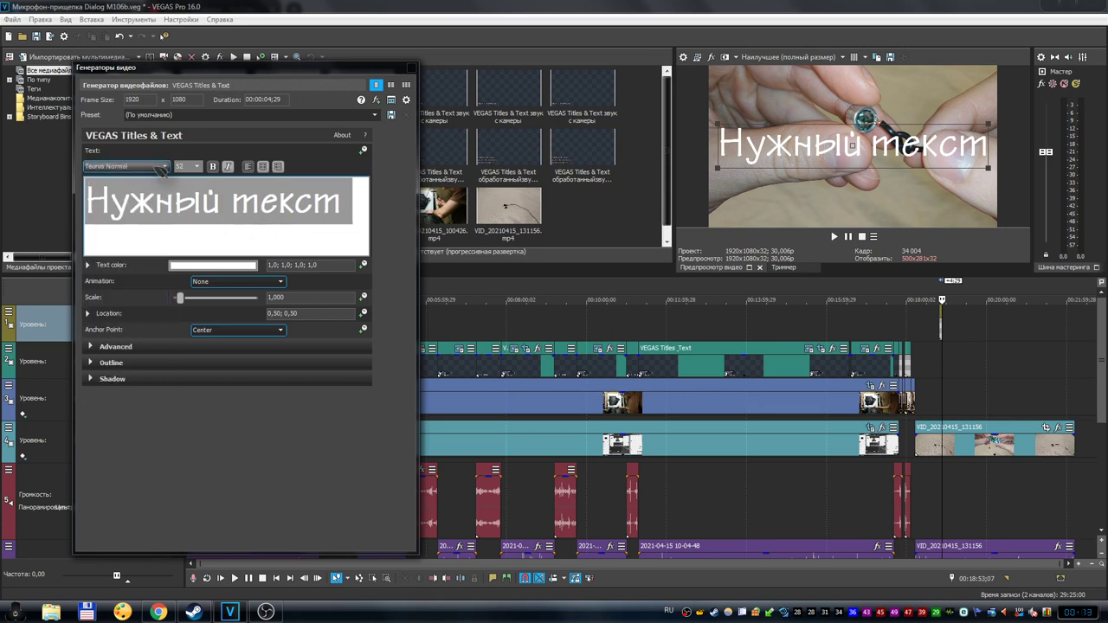
scroll(162, 170, up, 6)
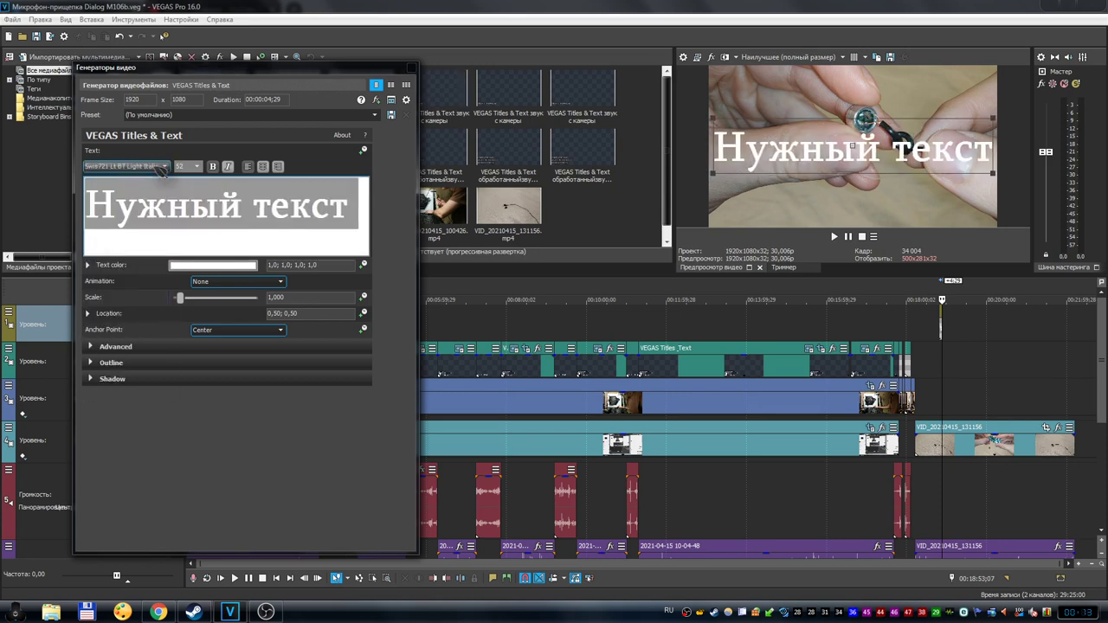
scroll(162, 170, up, 4)
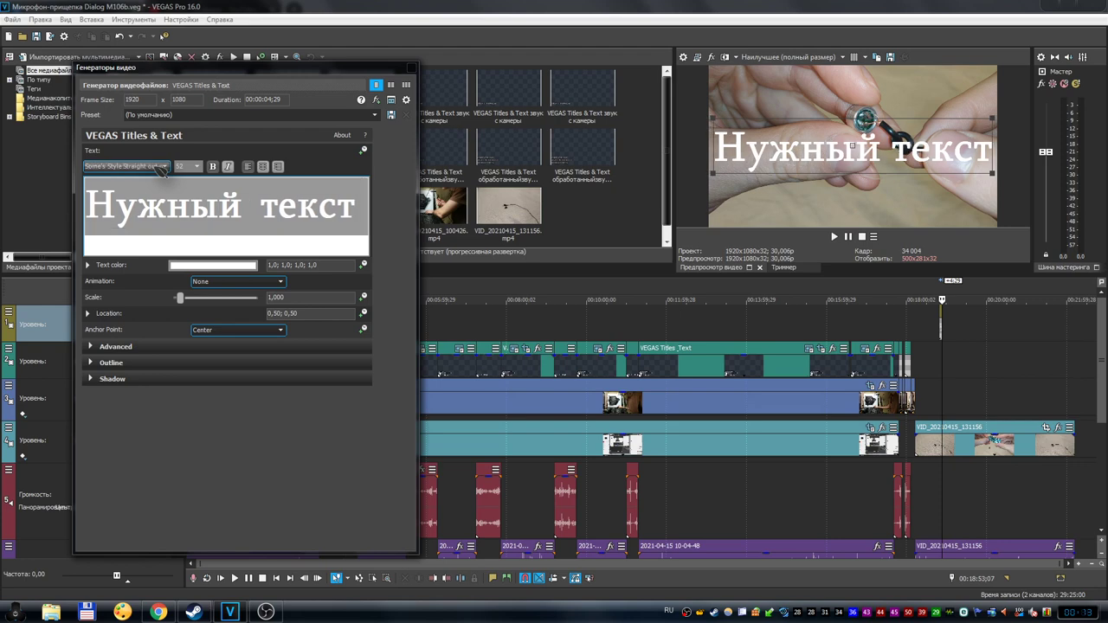
scroll(162, 169, up, 2)
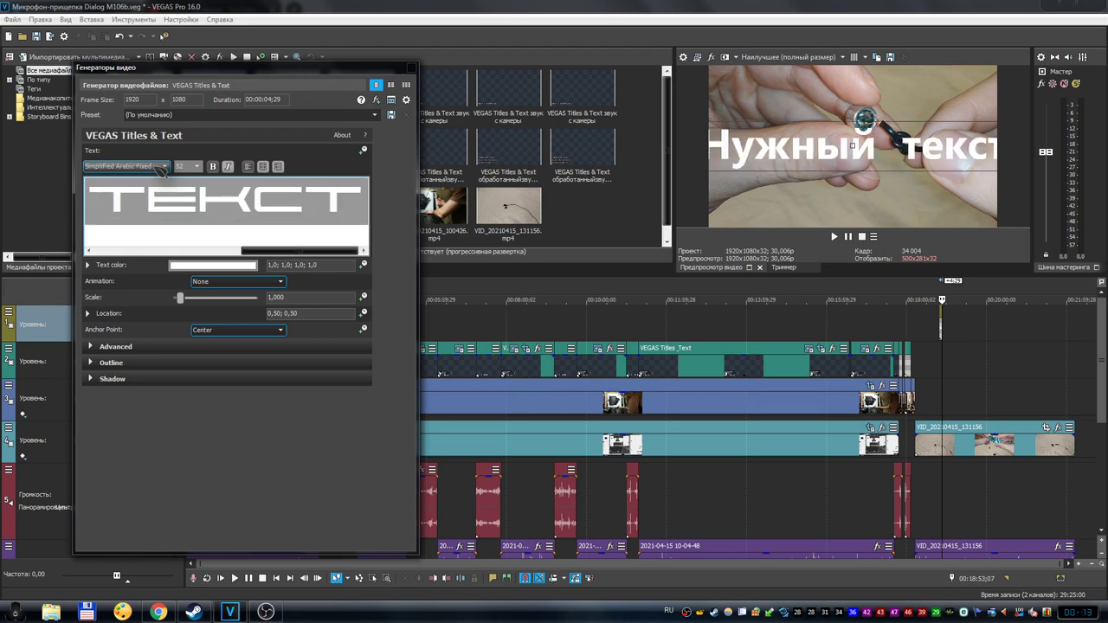
scroll(162, 169, up, 2)
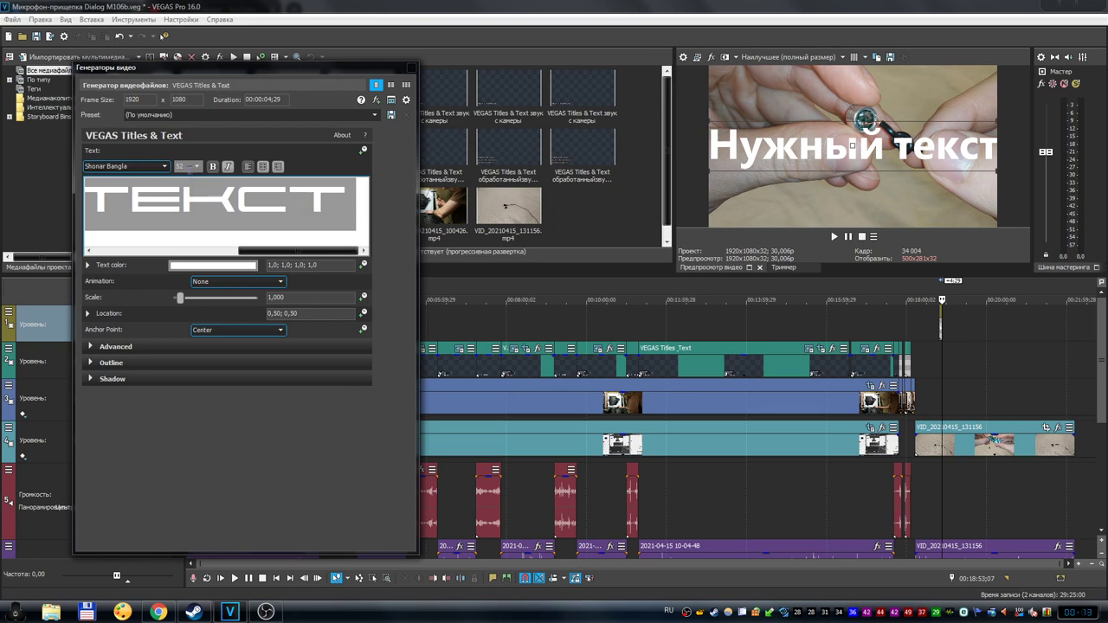
Step: Try font size 12 on the title text and set it to 20
click(197, 166)
click(190, 193)
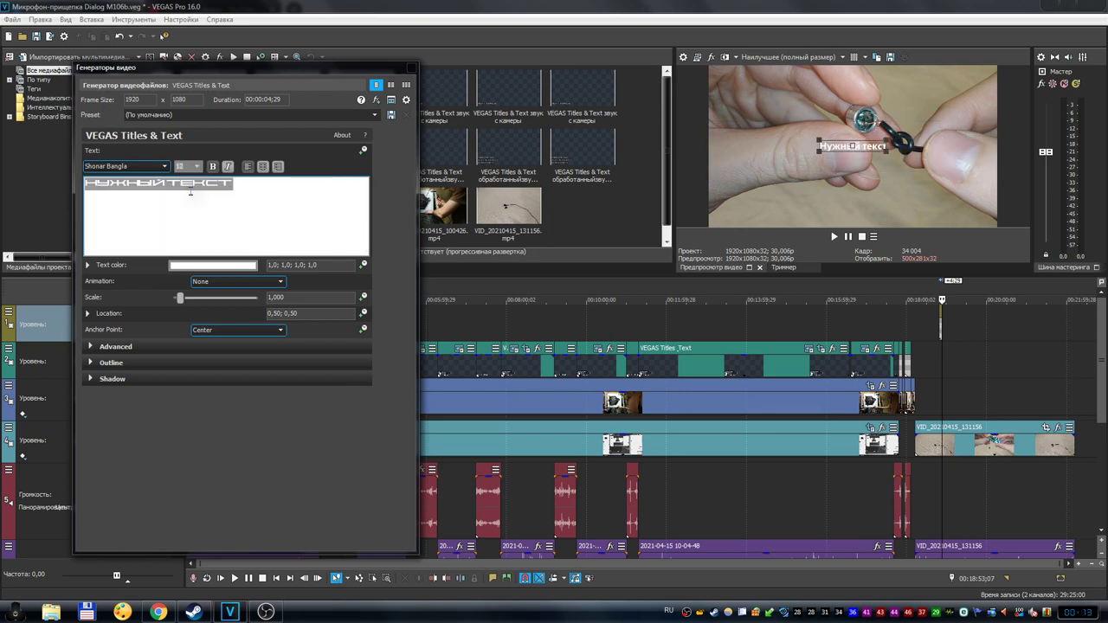
click(197, 166)
click(194, 229)
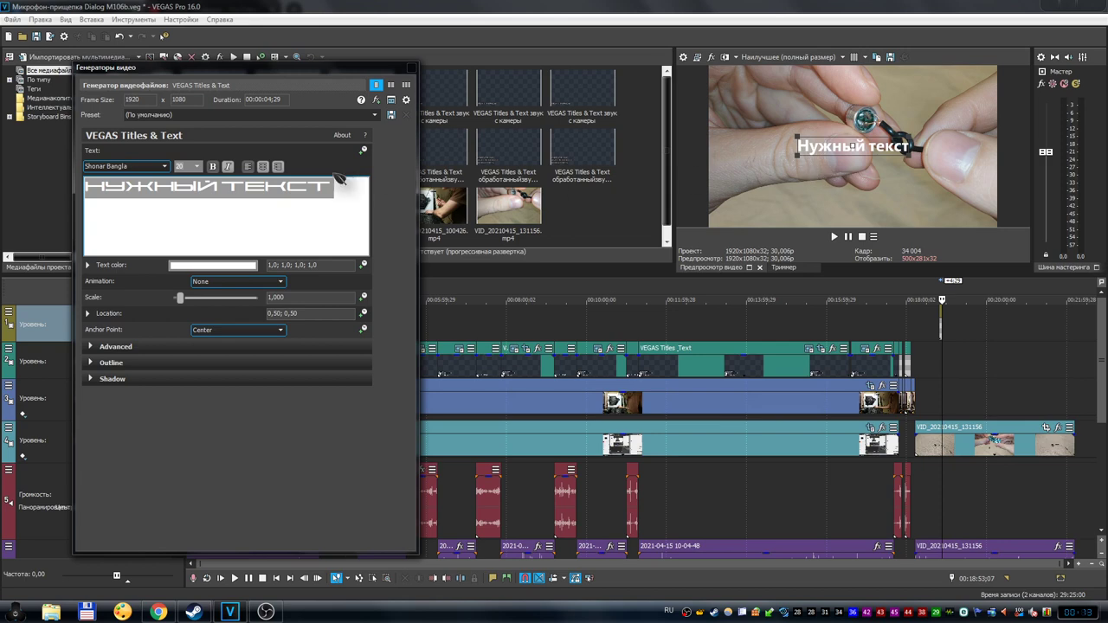
Step: Move the title in the video preview to the lower-left corner of the frame, at location about 0,20; 0,06
click(810, 154)
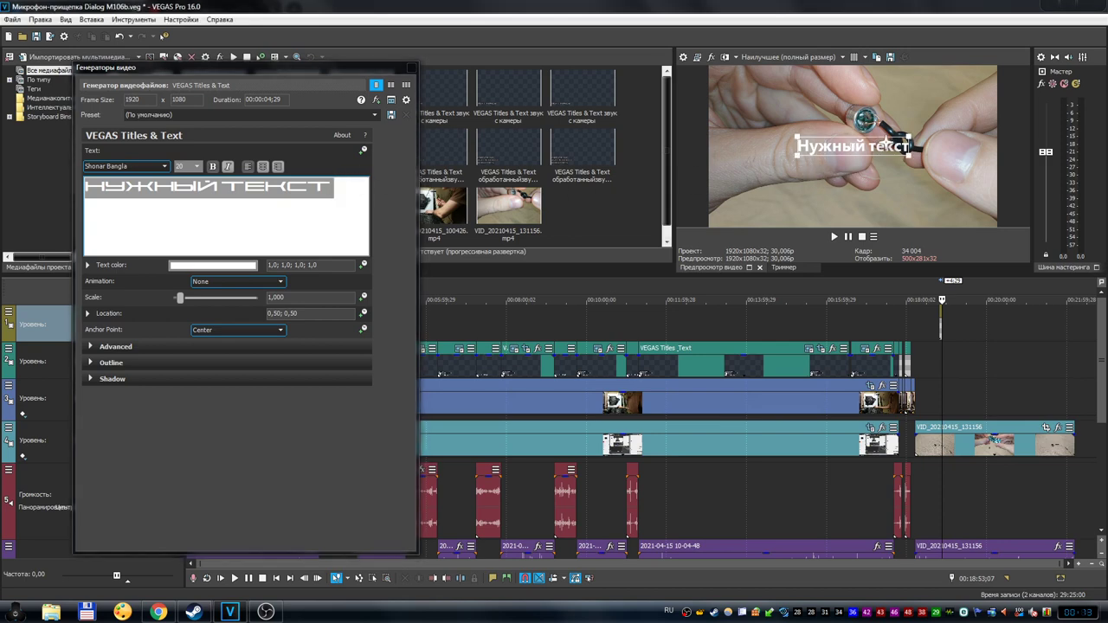
drag(887, 145, 802, 212)
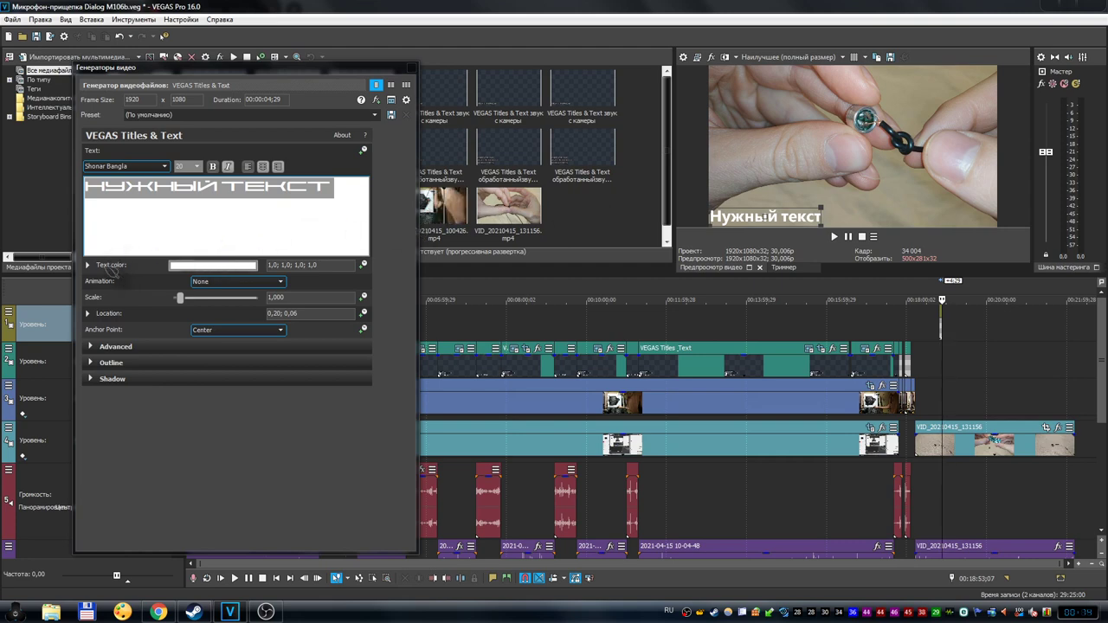
Step: Change the text color, trying light green, and set it to red at about 0,94; 0,08; 0,09
click(204, 269)
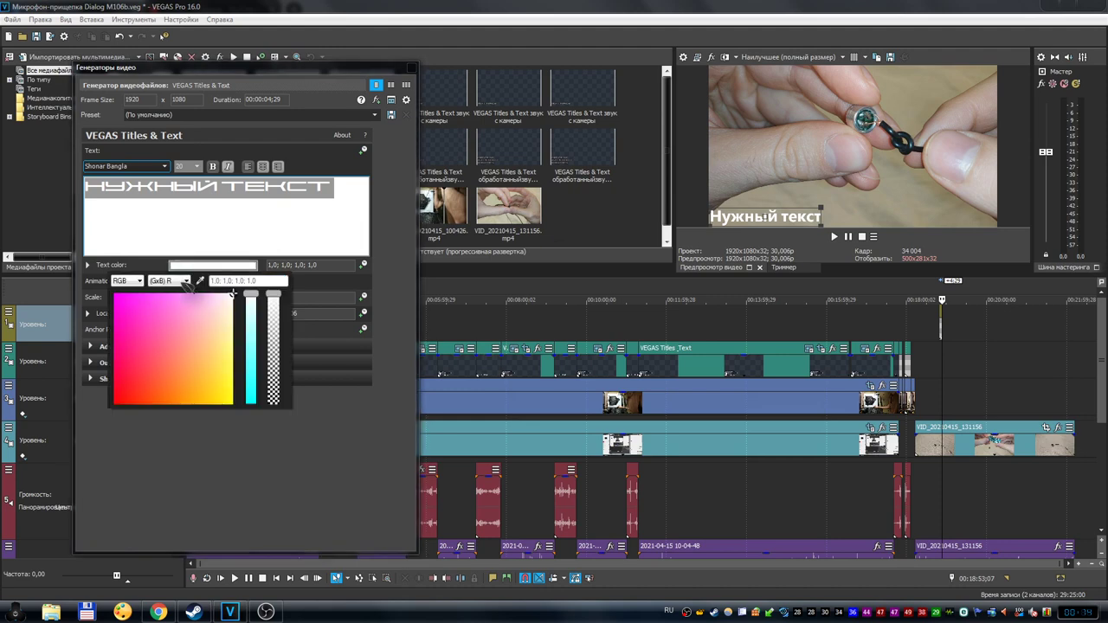
mouse_move(234, 293)
mouse_down()
mouse_move(156, 374)
mouse_move(141, 358)
mouse_move(141, 329)
mouse_move(154, 366)
mouse_move(121, 395)
mouse_up()
click(195, 387)
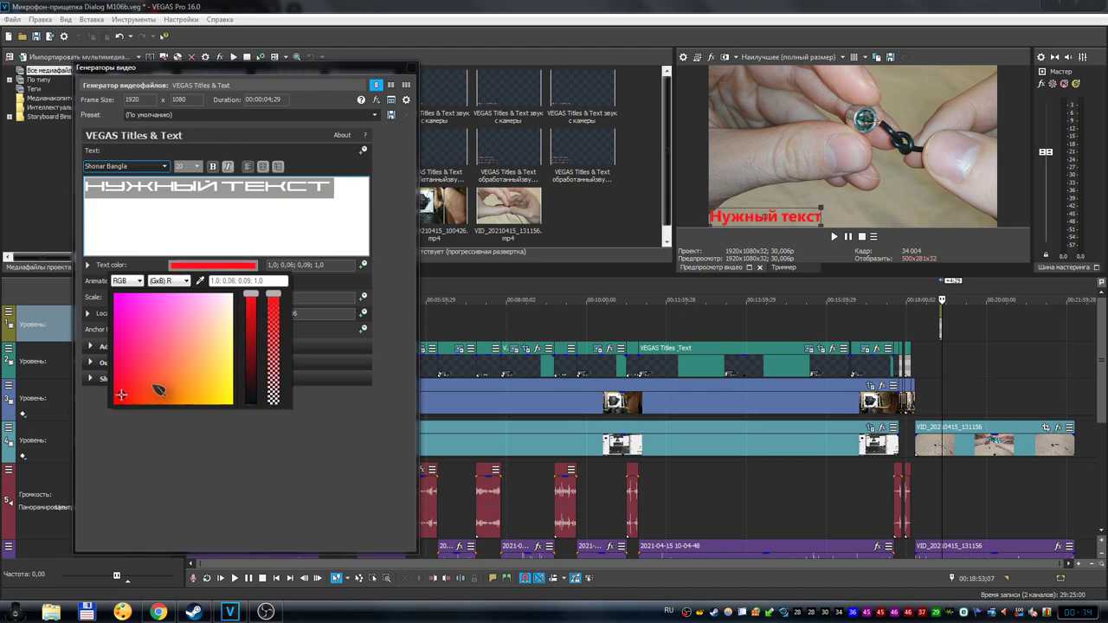
mouse_move(266, 300)
mouse_down()
mouse_move(252, 376)
mouse_move(253, 335)
mouse_move(254, 348)
mouse_move(253, 335)
mouse_move(217, 386)
mouse_move(188, 376)
mouse_move(165, 337)
mouse_move(142, 383)
mouse_move(118, 400)
mouse_move(136, 329)
mouse_move(178, 329)
mouse_move(231, 377)
mouse_up()
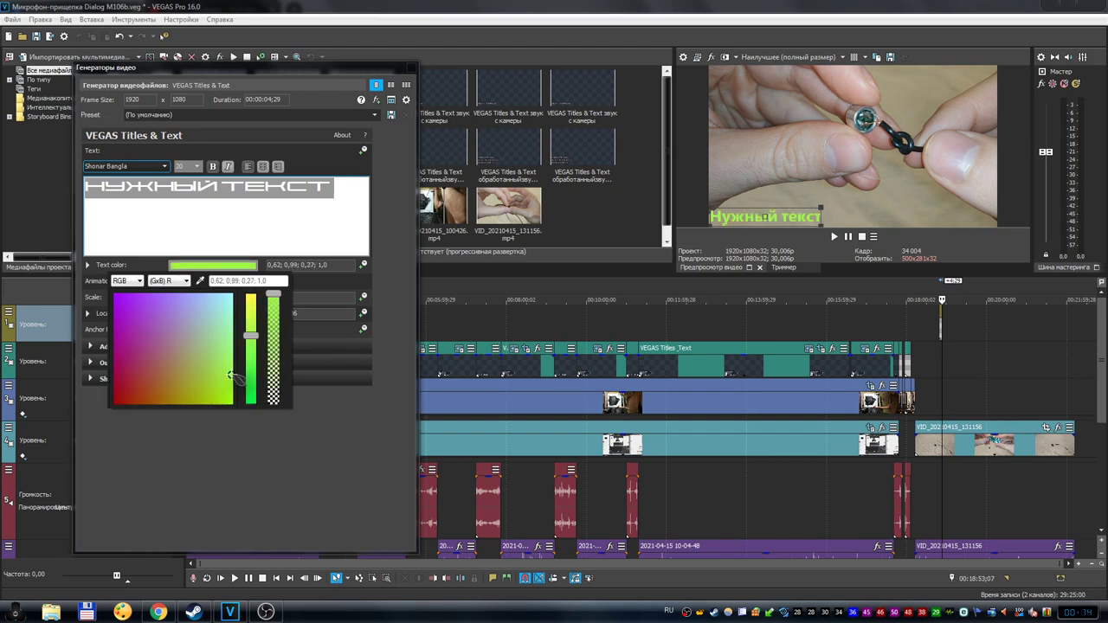
drag(249, 322, 251, 299)
click(121, 382)
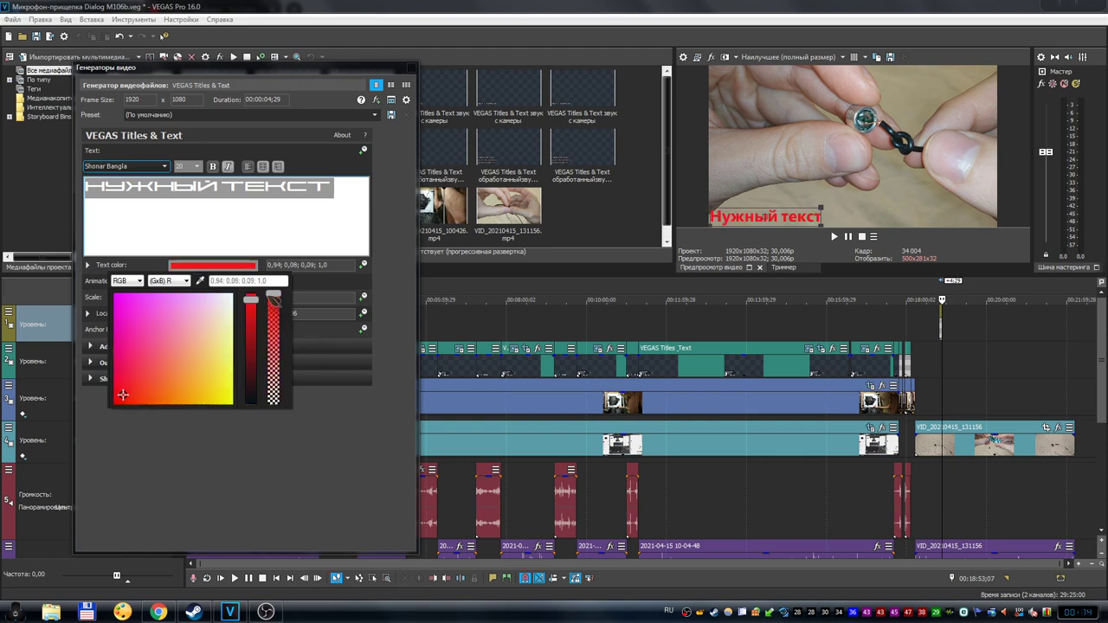
Step: Try lowering the text color's opacity to about 0,65, restore full opacity and close the color picker
drag(274, 298, 251, 300)
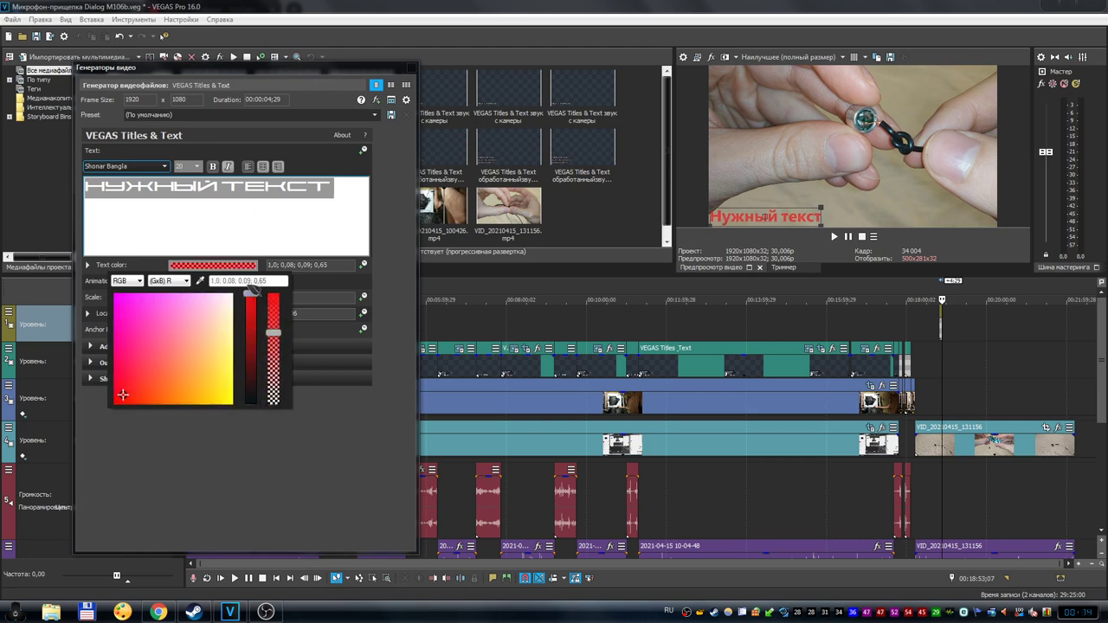
drag(280, 336, 275, 292)
click(316, 418)
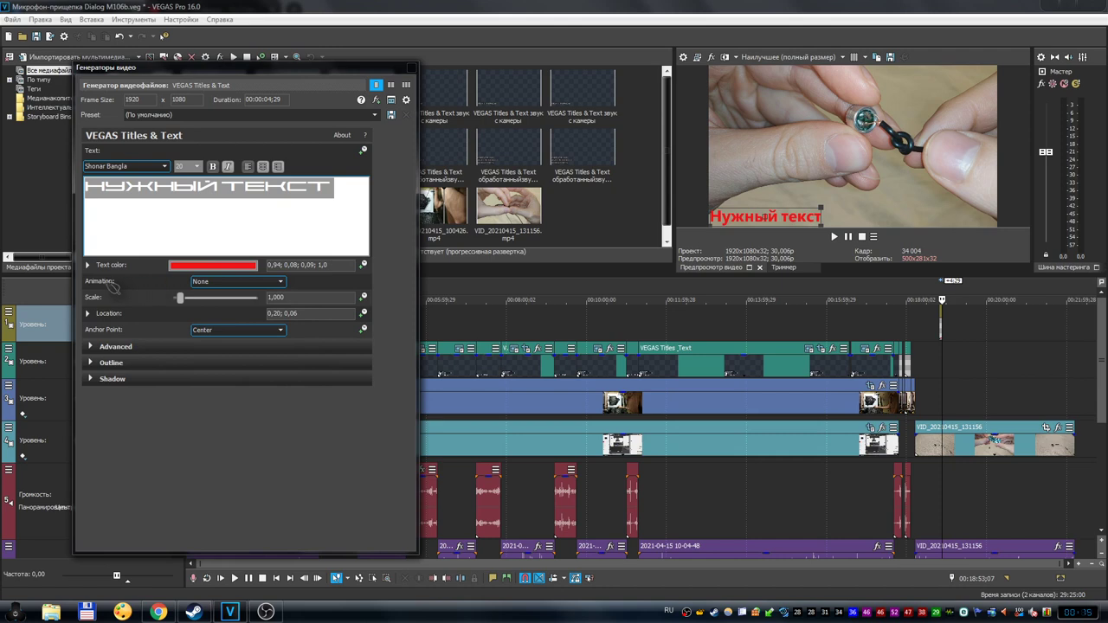
Step: Try the Action Flip animation on the title and revert it to None
click(247, 282)
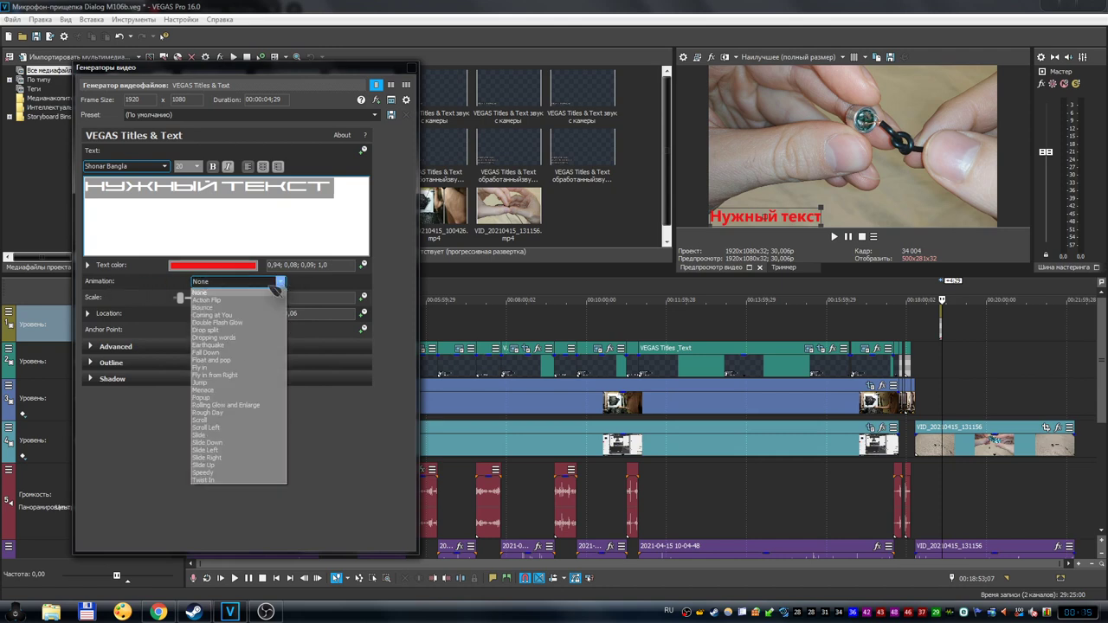
click(249, 300)
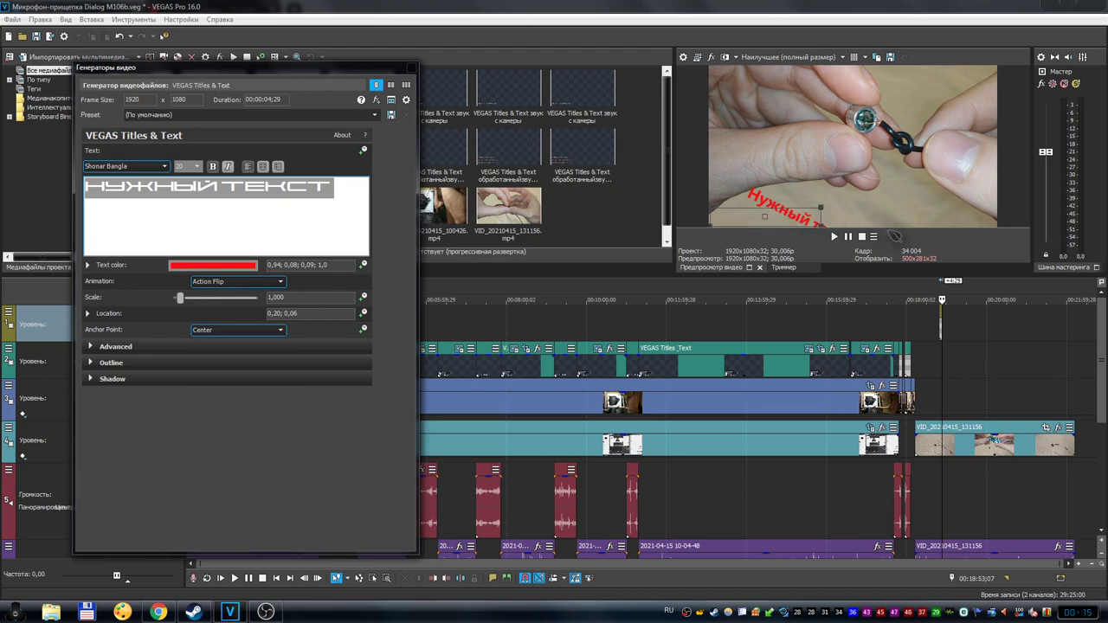
key(ctrl+z)
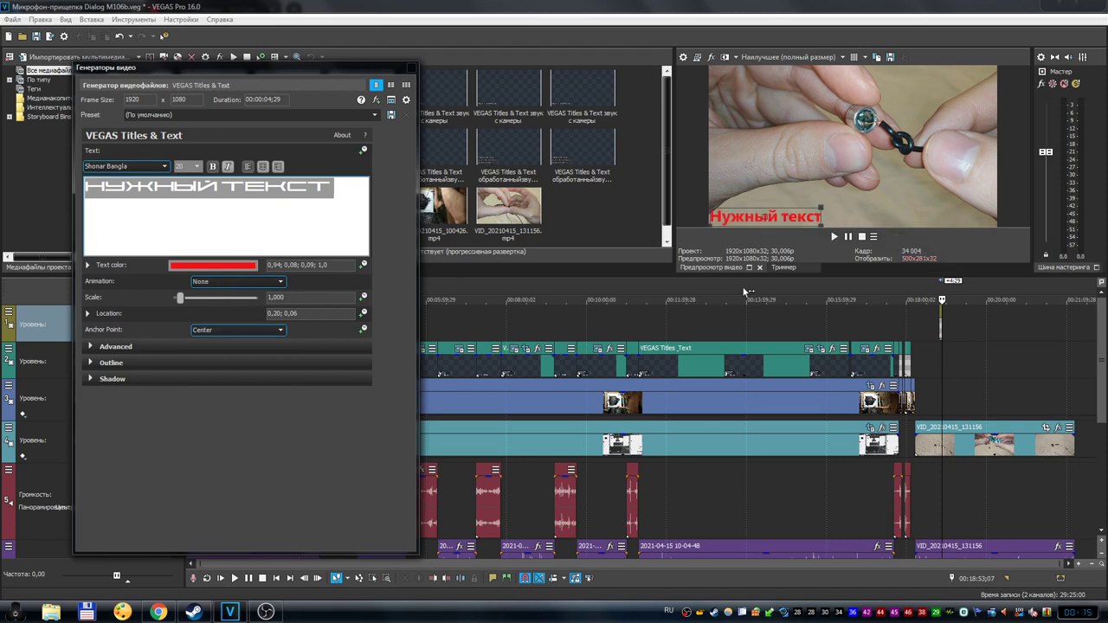
Step: Apply the Action Flip animation to the title and preview it from an earlier point of the title on the timeline
click(252, 281)
click(220, 297)
click(938, 285)
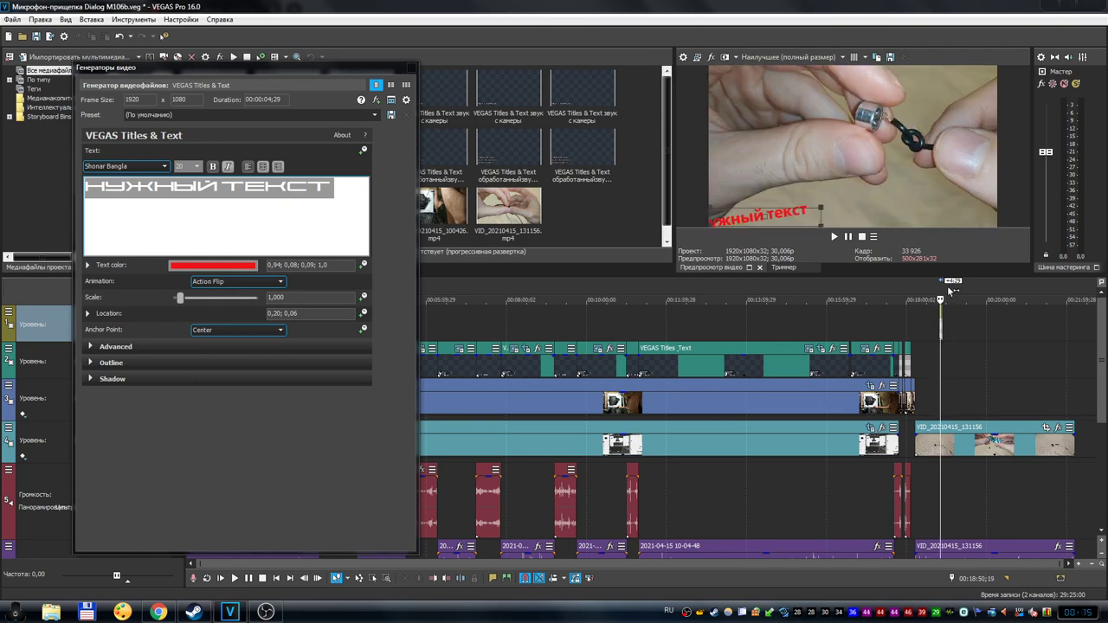
Step: Scale the title to about 0,976 and move the text in the preview to location about 0,19; 0,07
click(246, 283)
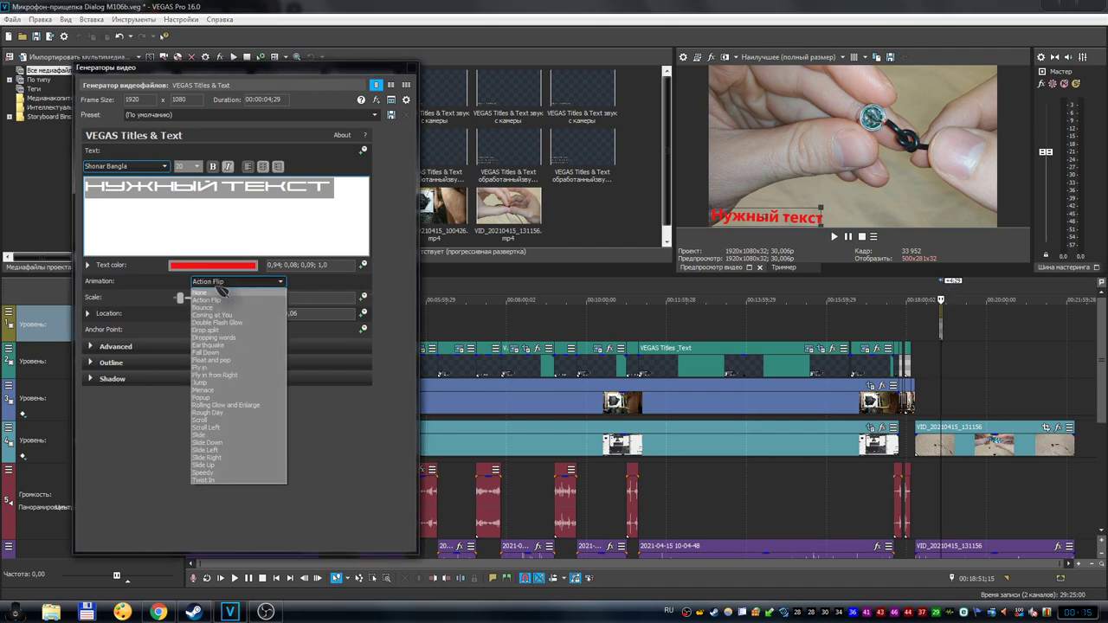
click(189, 309)
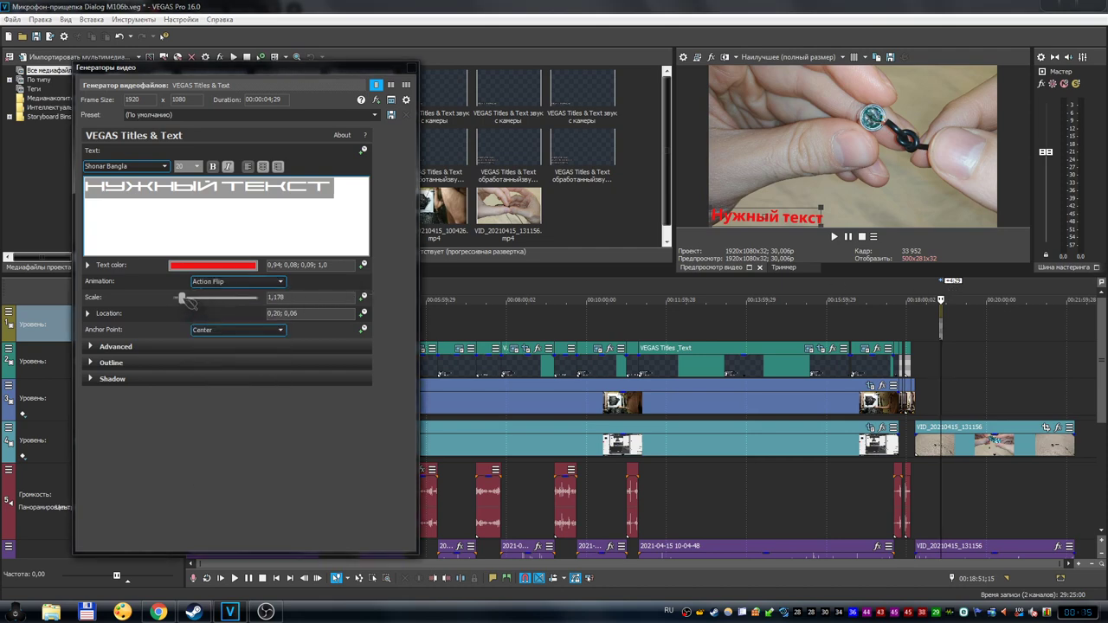
mouse_move(189, 302)
mouse_down()
mouse_move(224, 300)
mouse_move(187, 306)
mouse_up()
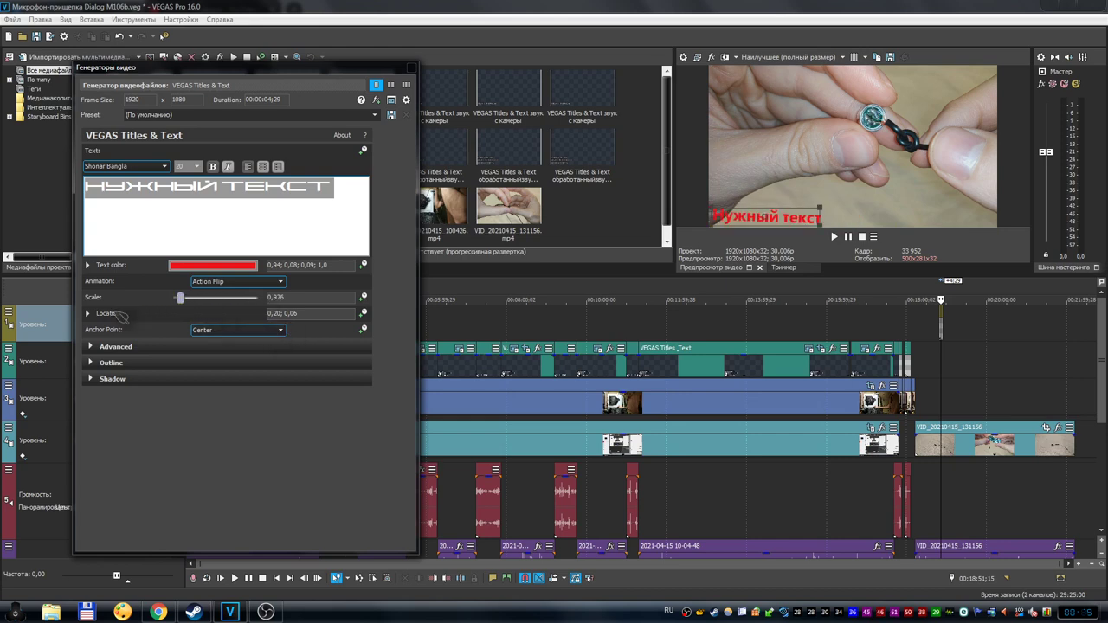
mouse_move(780, 223)
mouse_down()
mouse_move(827, 173)
mouse_move(829, 186)
mouse_move(790, 212)
mouse_up()
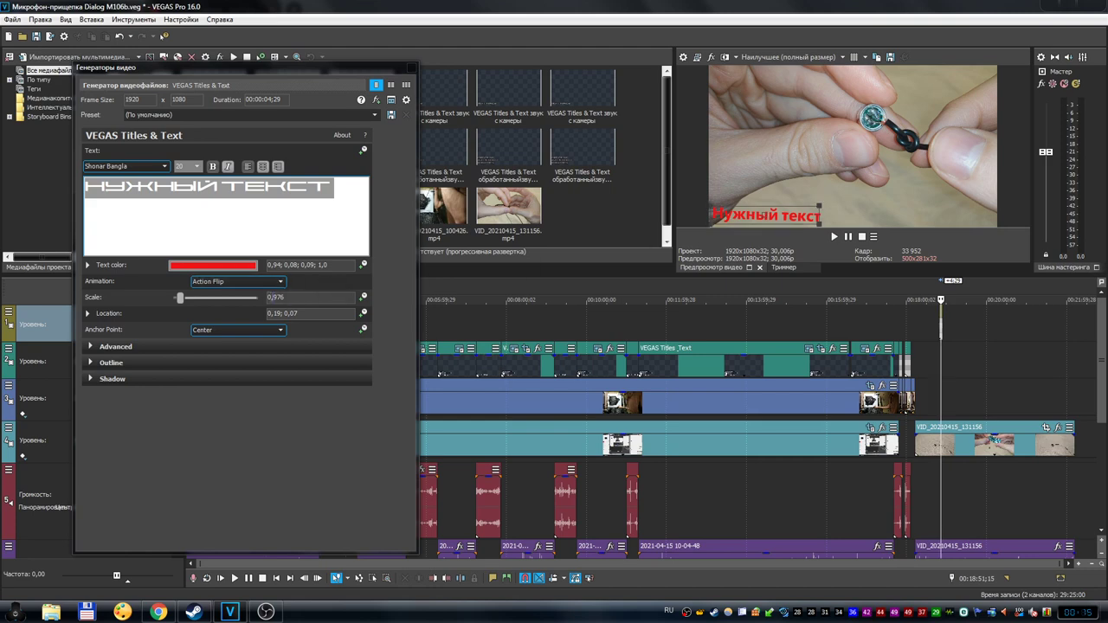
Step: Remove the title's animation by choosing None and set its scale to about 1,043
click(260, 283)
click(250, 296)
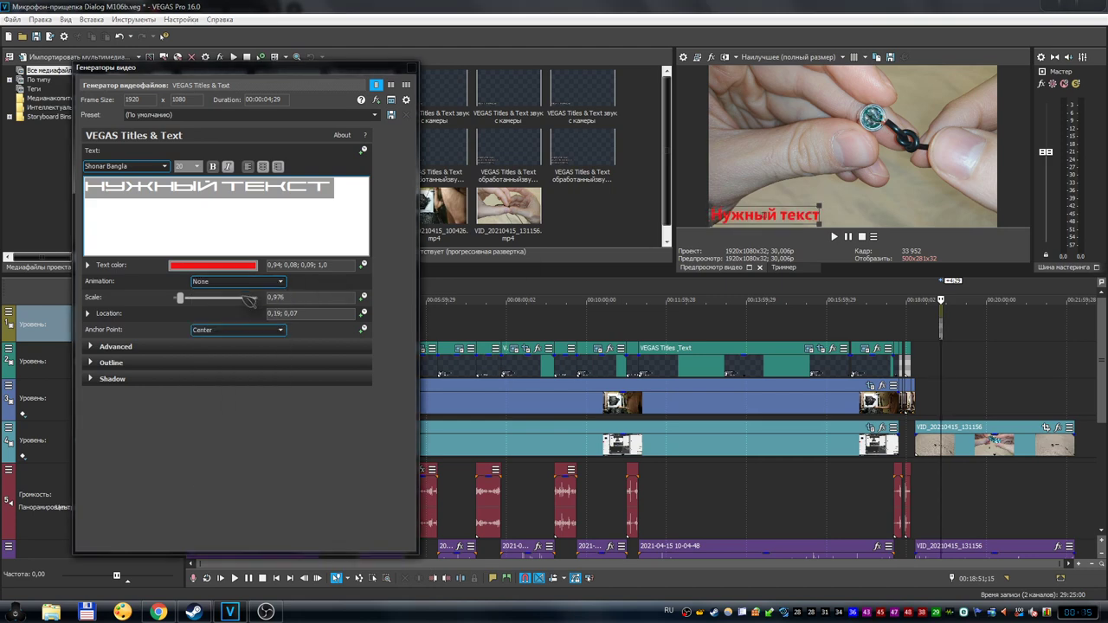
drag(192, 307, 181, 299)
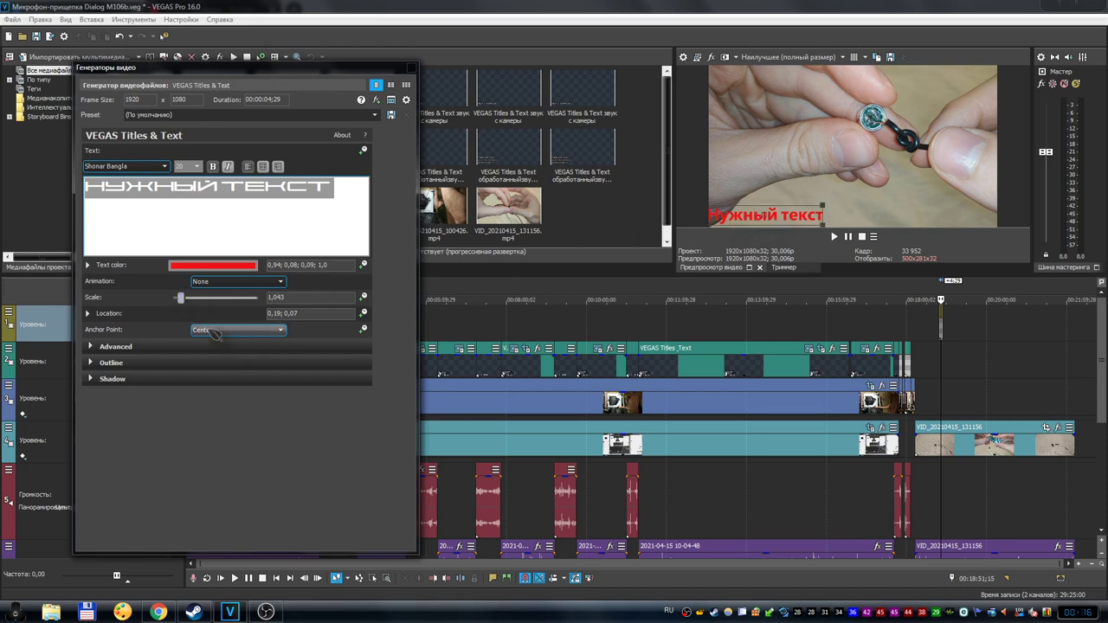
Step: Try the Center Left and Top Center anchor points for the title and return to Center
click(258, 337)
click(236, 365)
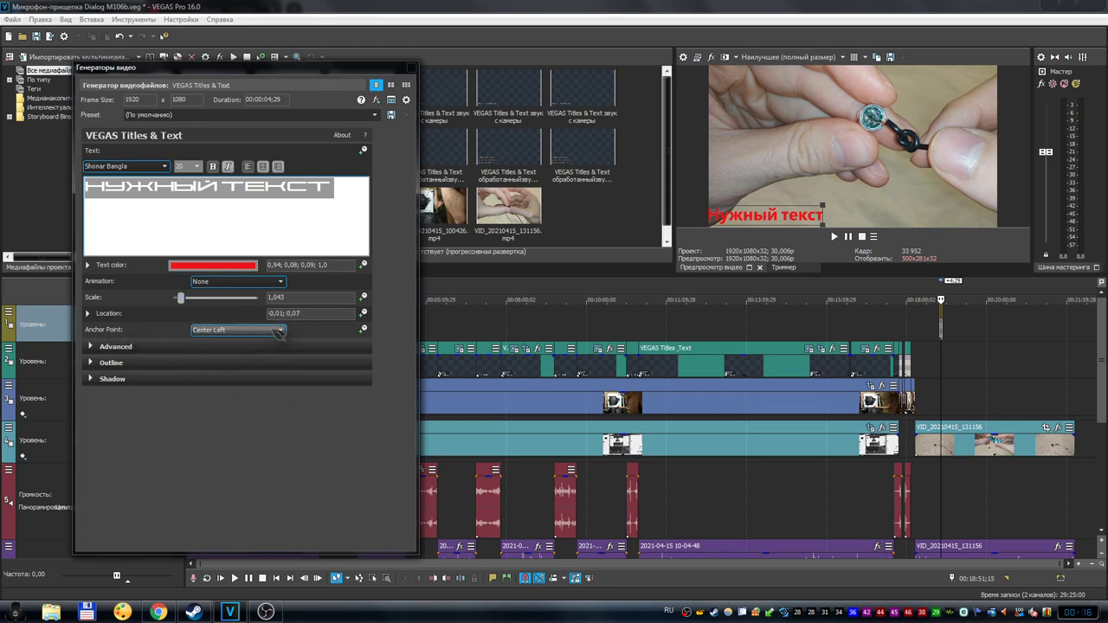
click(255, 330)
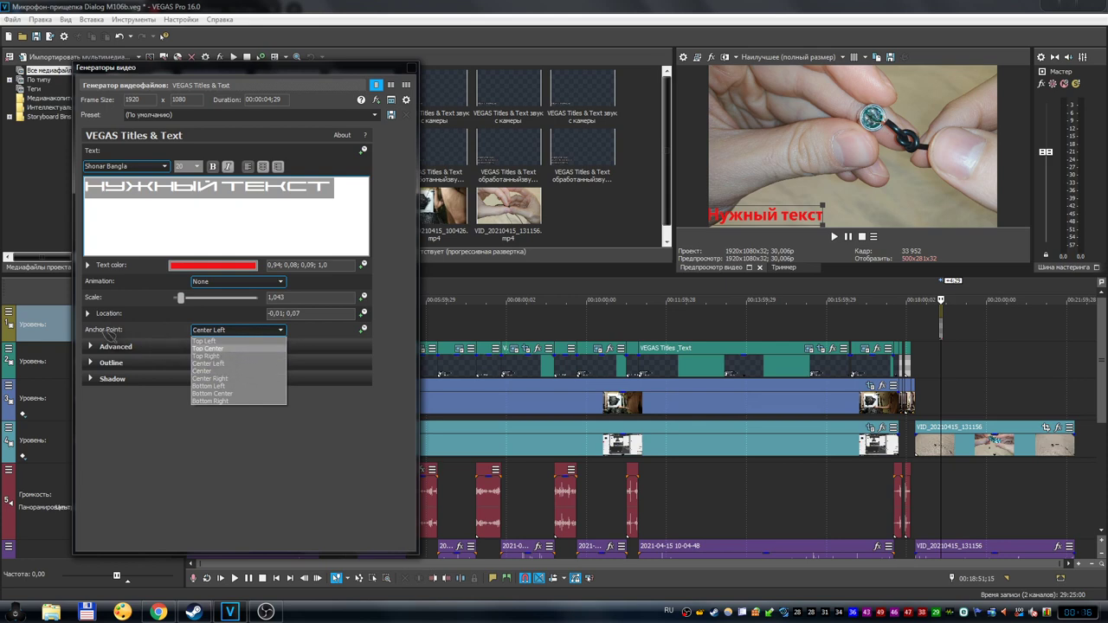
click(217, 372)
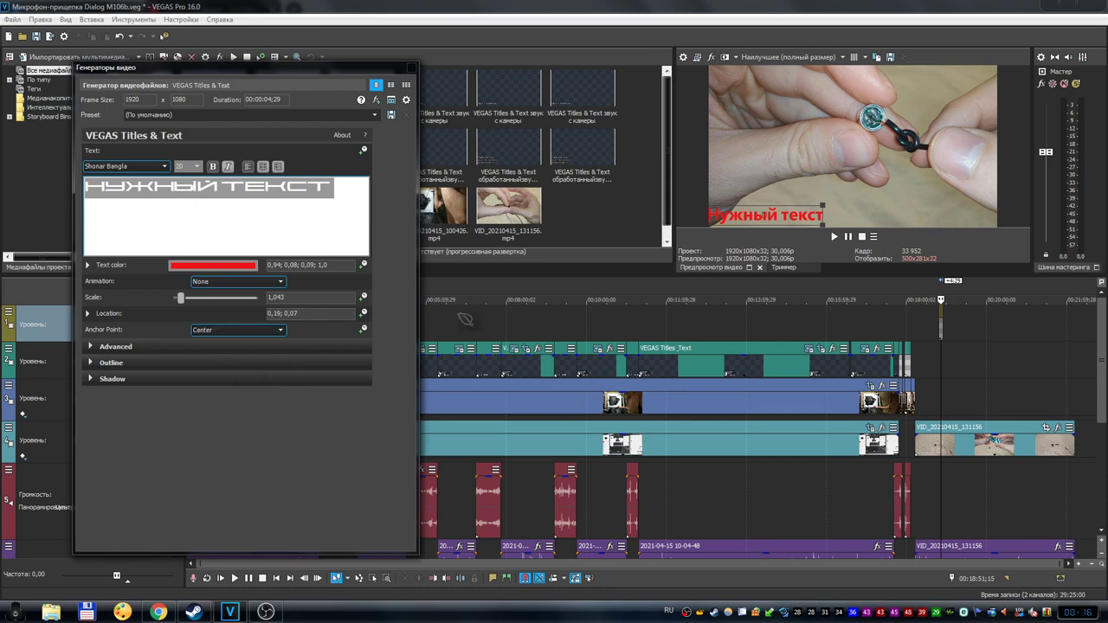
click(233, 330)
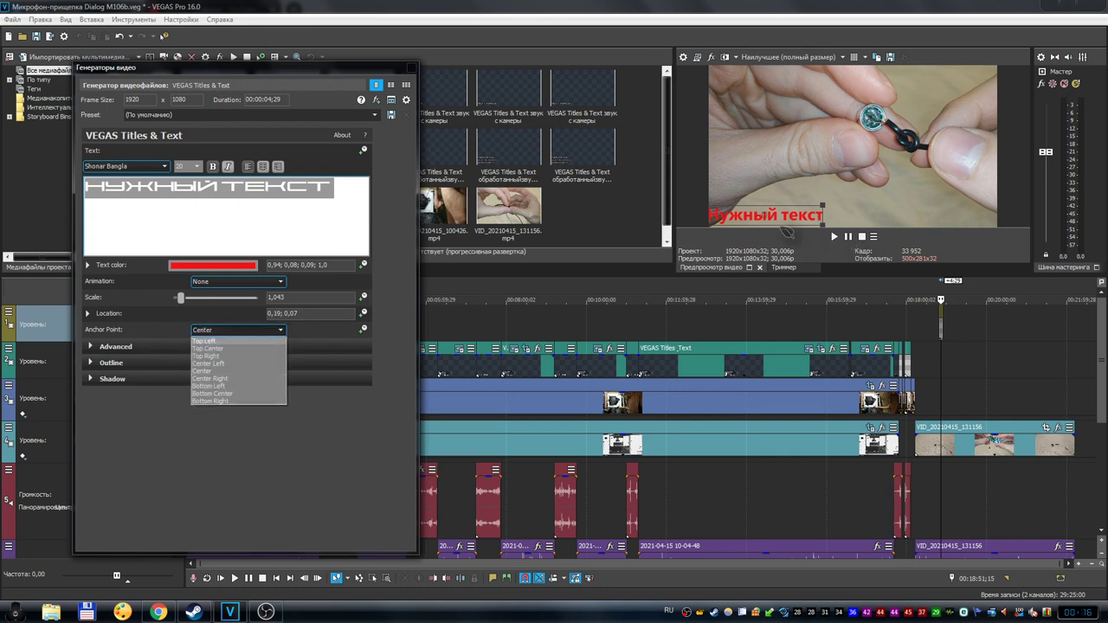
click(208, 348)
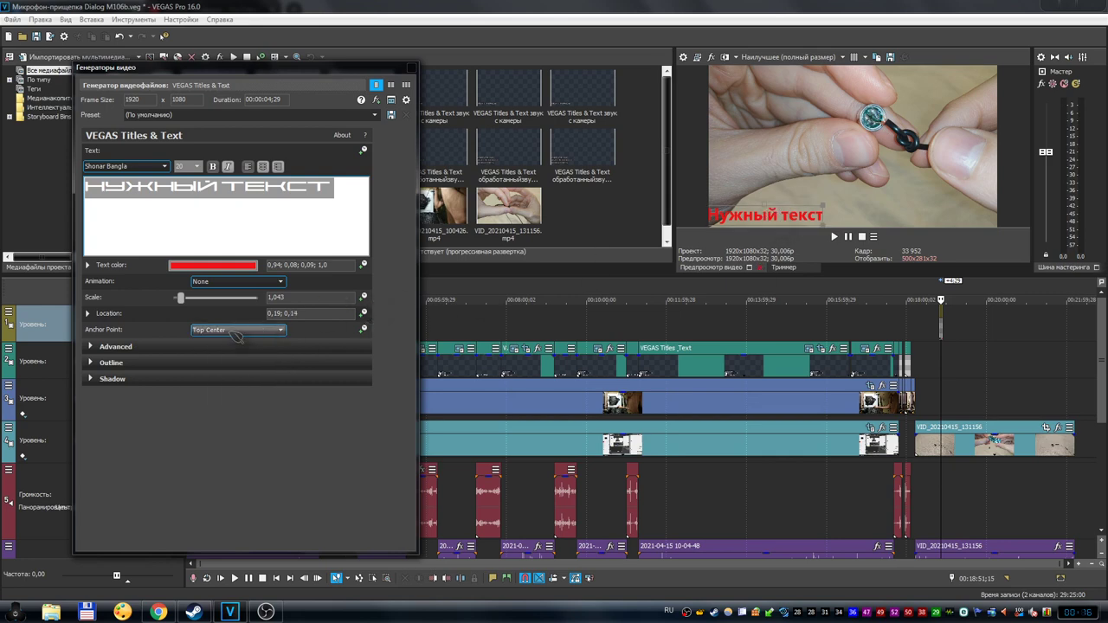
click(234, 330)
click(221, 372)
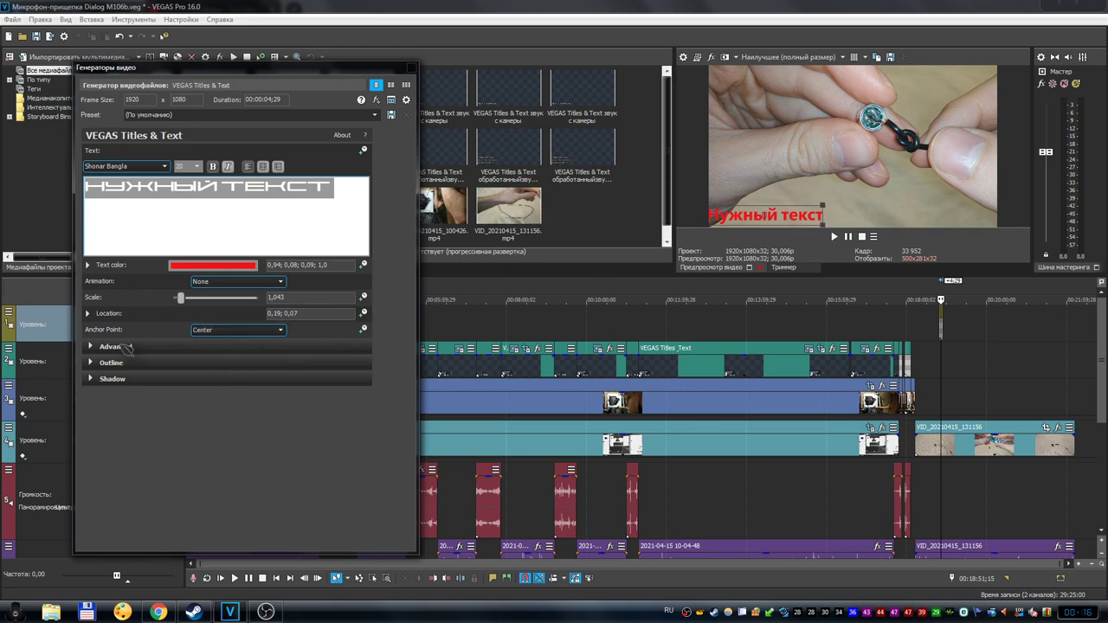
Step: Give the title a dark semi-transparent background of about 0,07; 0,0; 0,0; 0,6 and close the generator settings
click(89, 314)
click(102, 315)
click(90, 346)
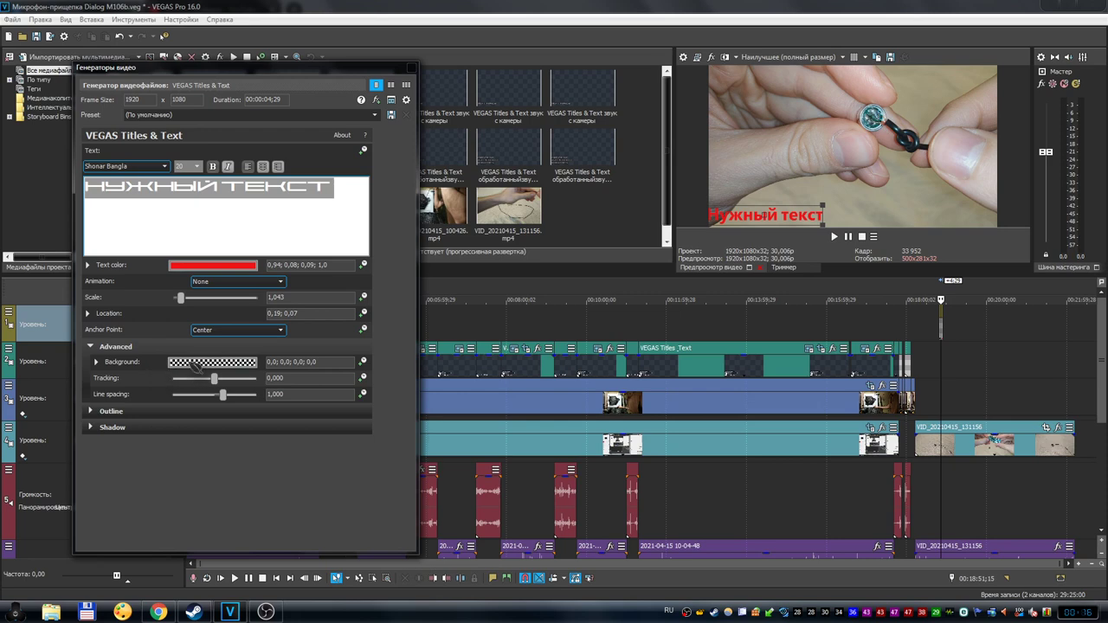
click(197, 364)
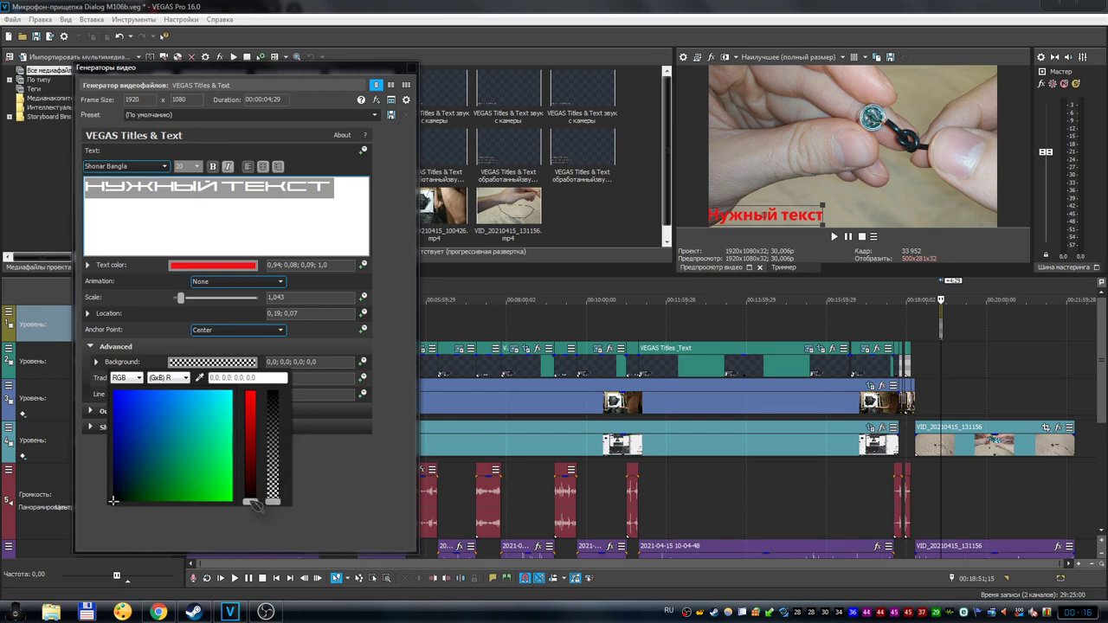
drag(255, 505, 256, 448)
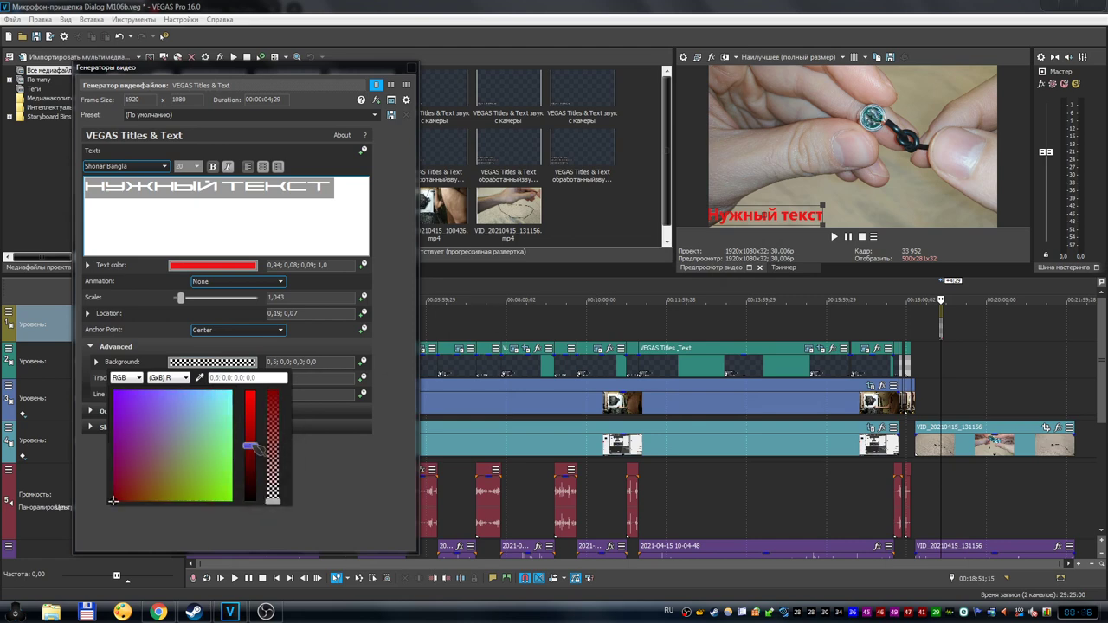
drag(288, 441, 264, 503)
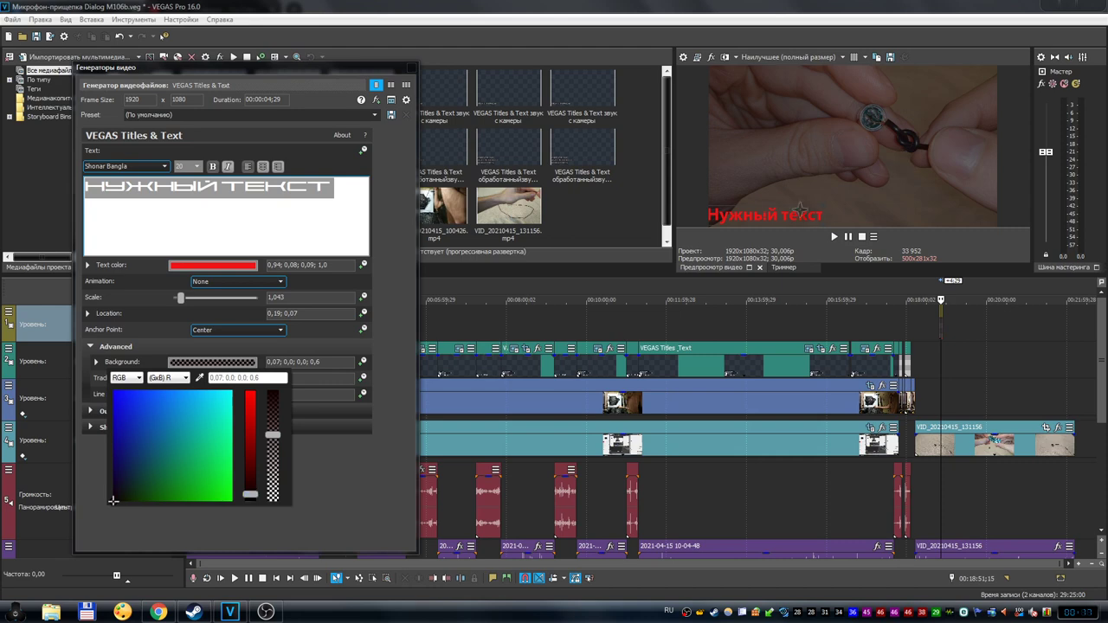
click(329, 473)
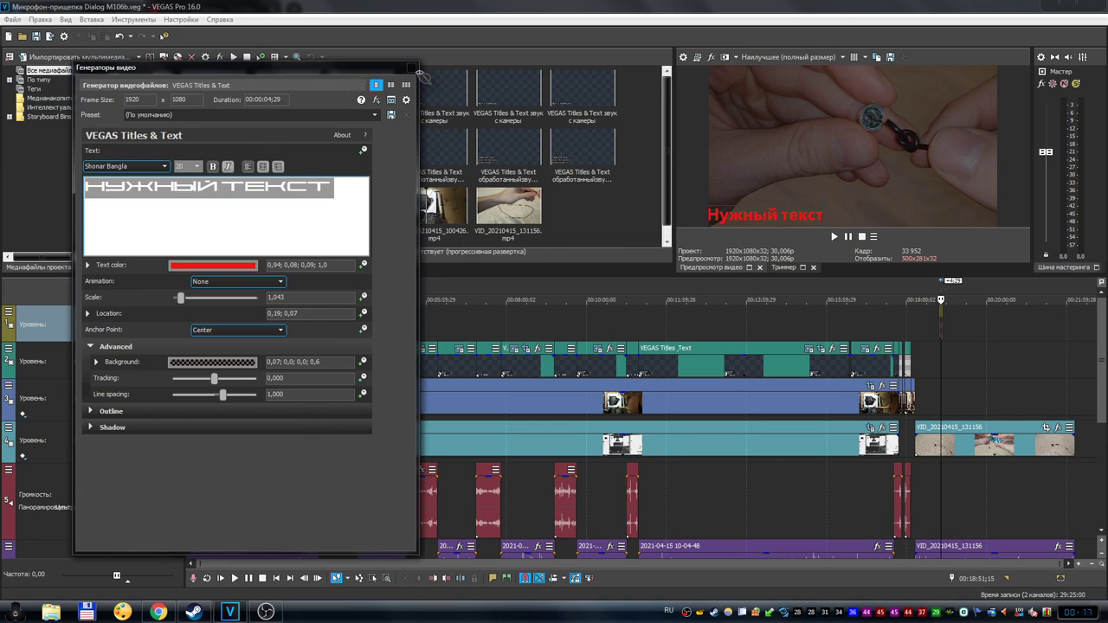
click(413, 67)
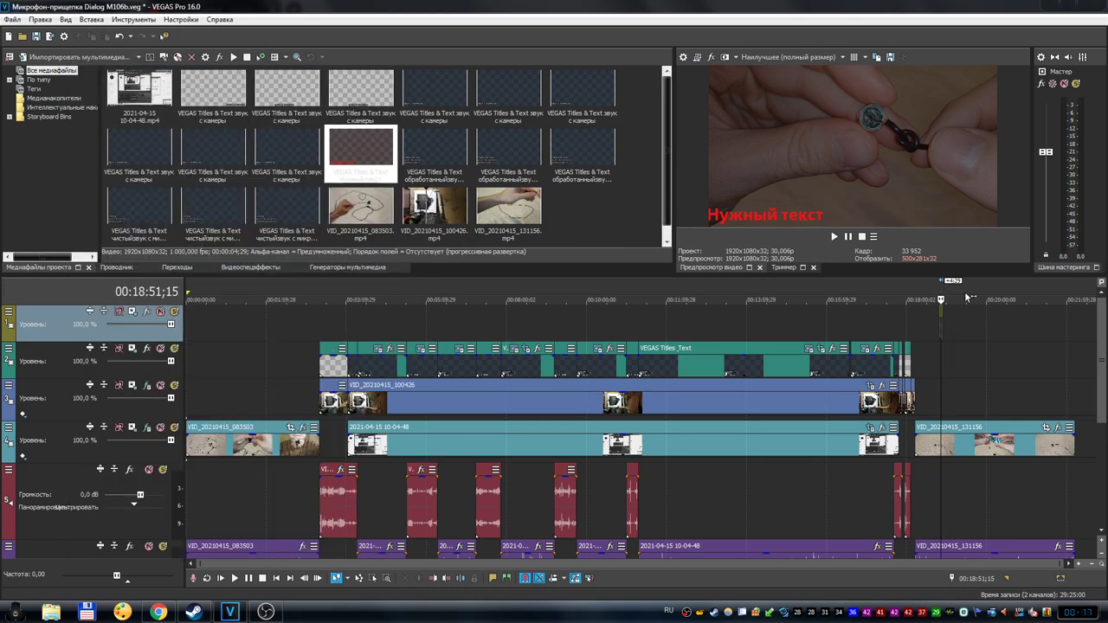
Step: Mask the title event in Pan/Crop with a rectangle around the text, centered at about 395,2; 1 002,1, and close the dialog
scroll(829, 310, up, 5)
scroll(779, 316, up, 5)
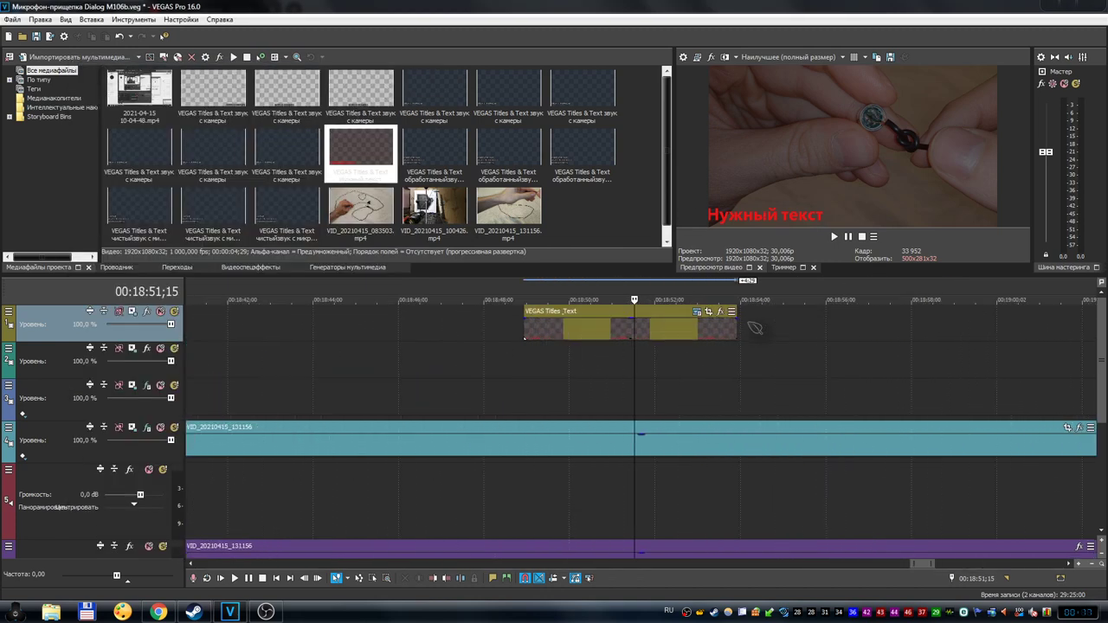
click(708, 313)
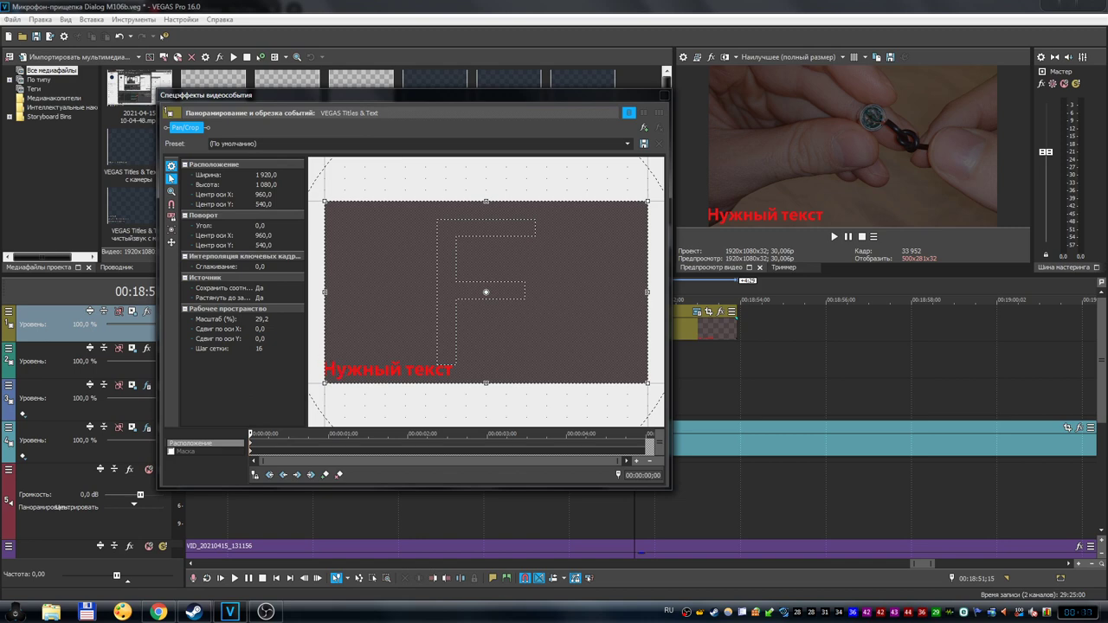
click(172, 452)
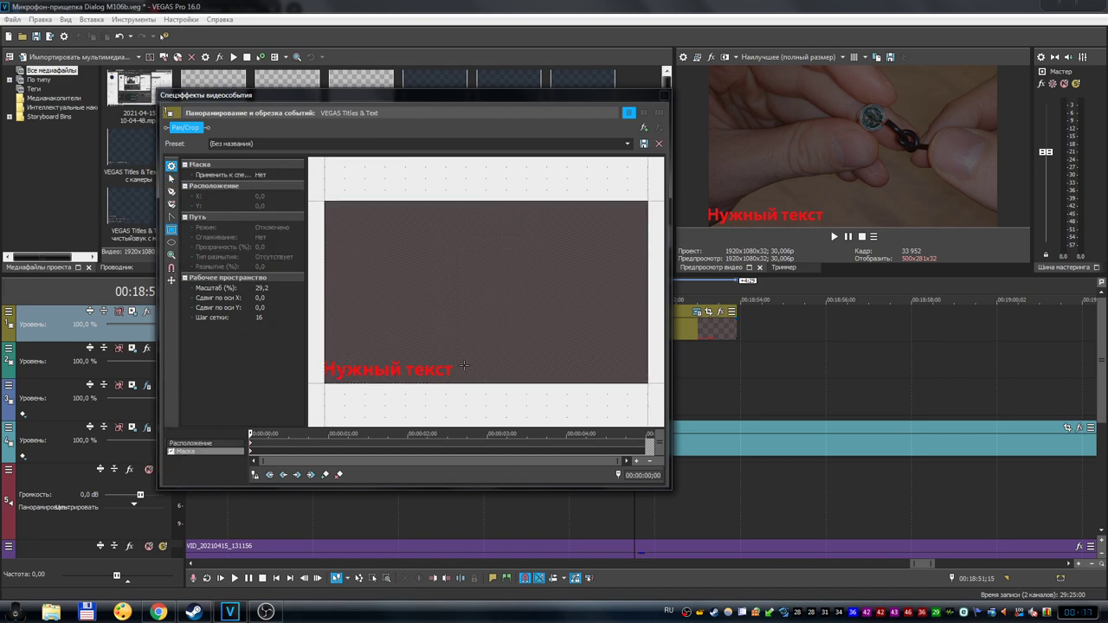
drag(457, 358, 321, 380)
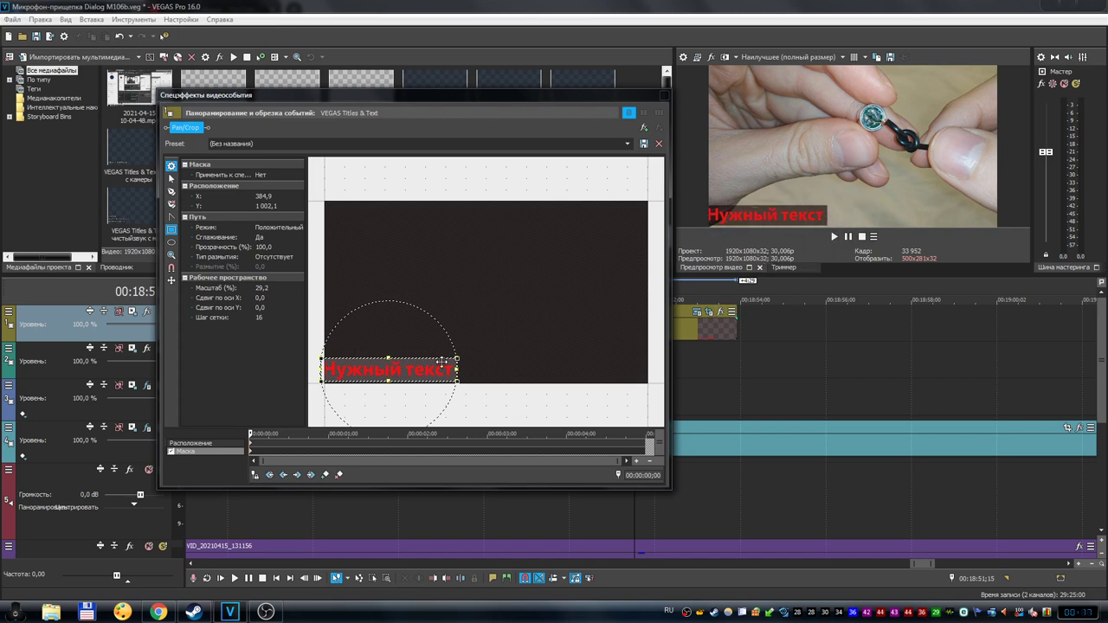
drag(420, 368, 421, 369)
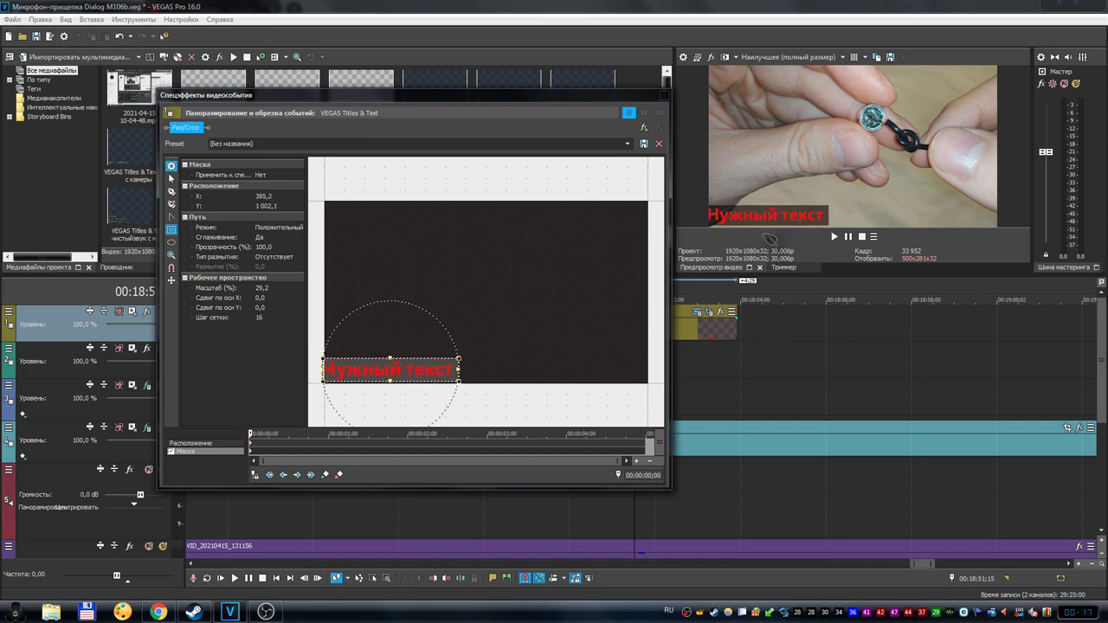
click(664, 95)
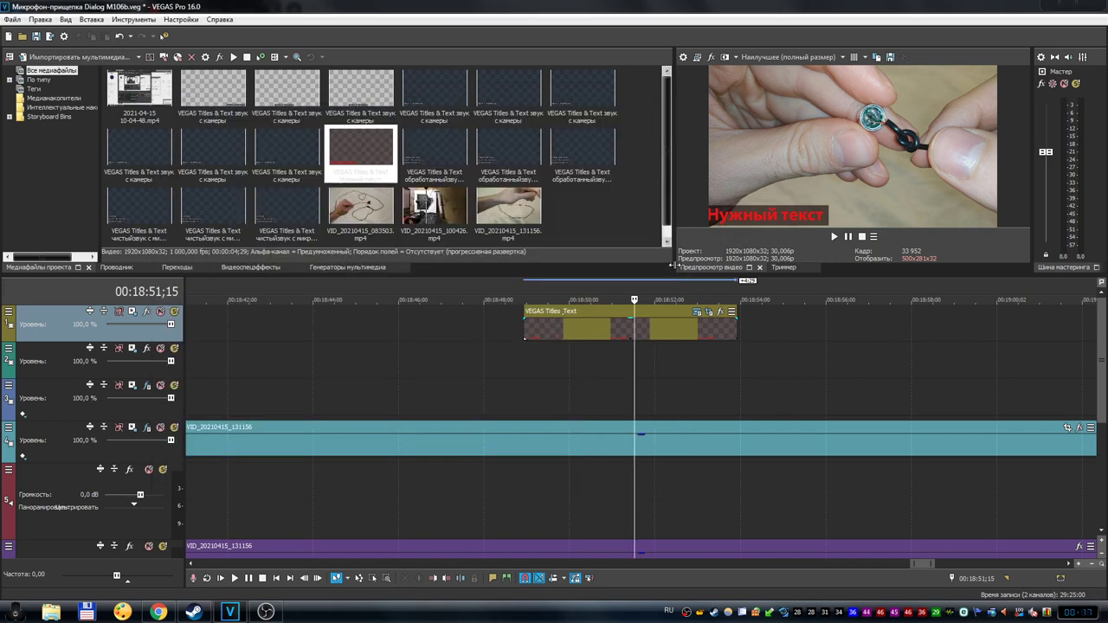
Step: Reopen the title's generator settings, try wider letter tracking and reset the tracking to 0
click(698, 313)
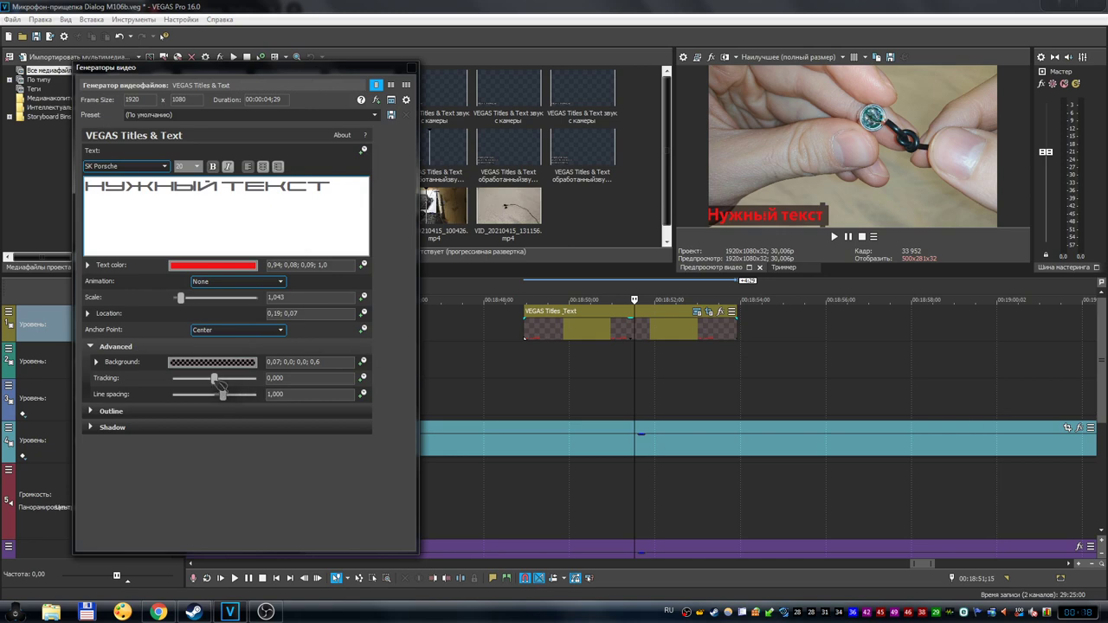
drag(216, 381, 222, 384)
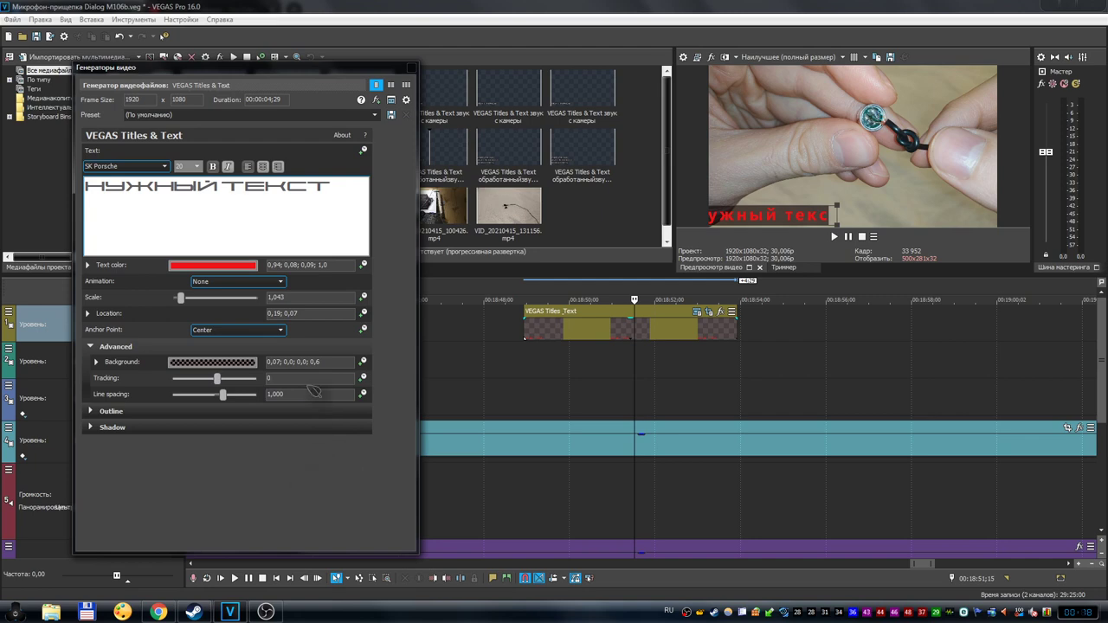
key(Return)
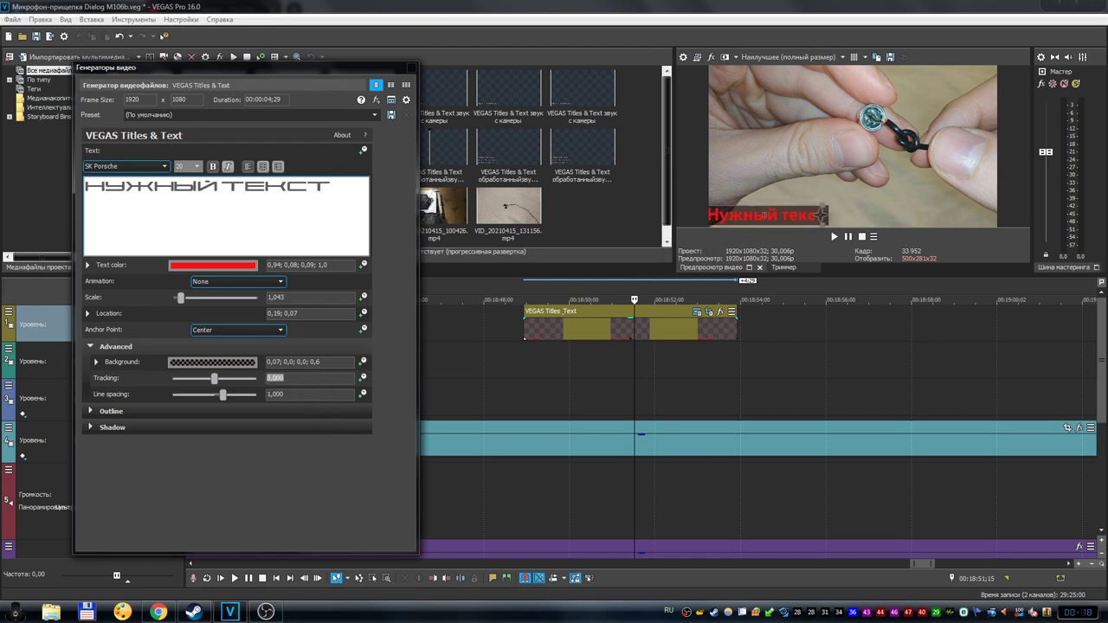
Step: Move the title text in the preview to location about 0,21; 0,07 and set its line spacing to about 2,347
mouse_move(807, 215)
mouse_down()
mouse_move(821, 215)
mouse_move(819, 192)
mouse_move(812, 215)
mouse_up()
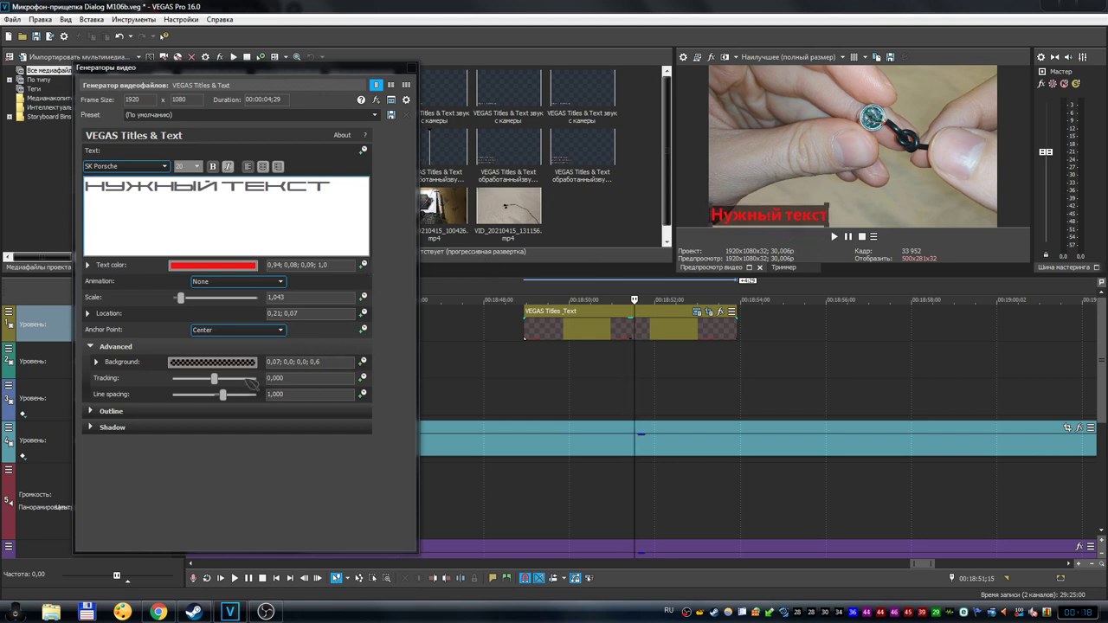
mouse_move(227, 395)
mouse_down()
mouse_move(195, 400)
mouse_move(239, 407)
mouse_up()
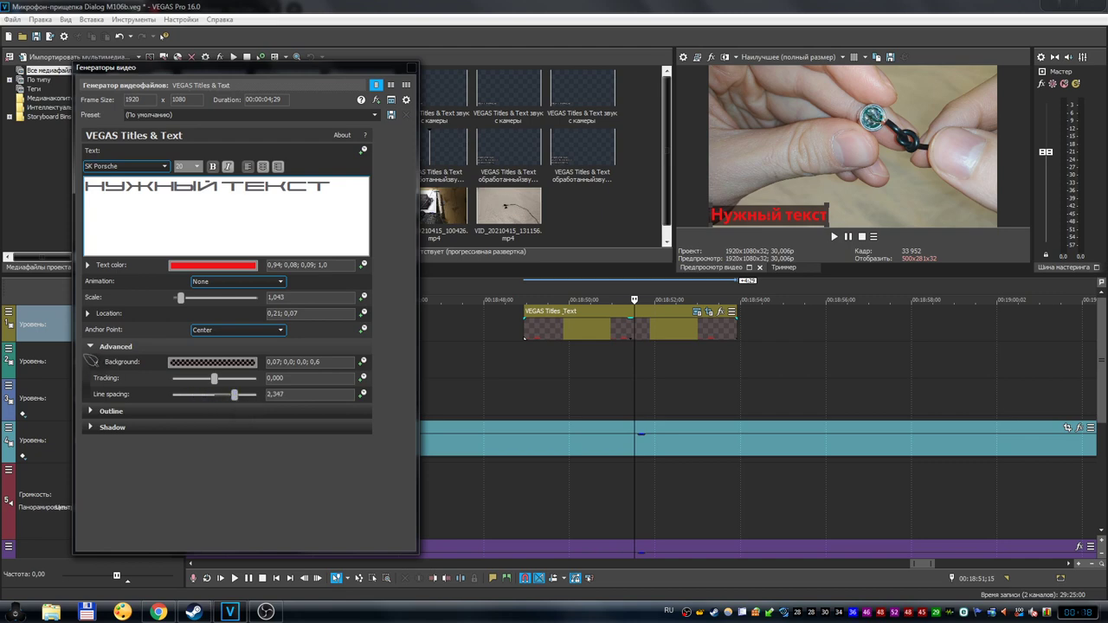
Step: Show the title's outline settings and check the event's mask in Pan/Crop
click(92, 346)
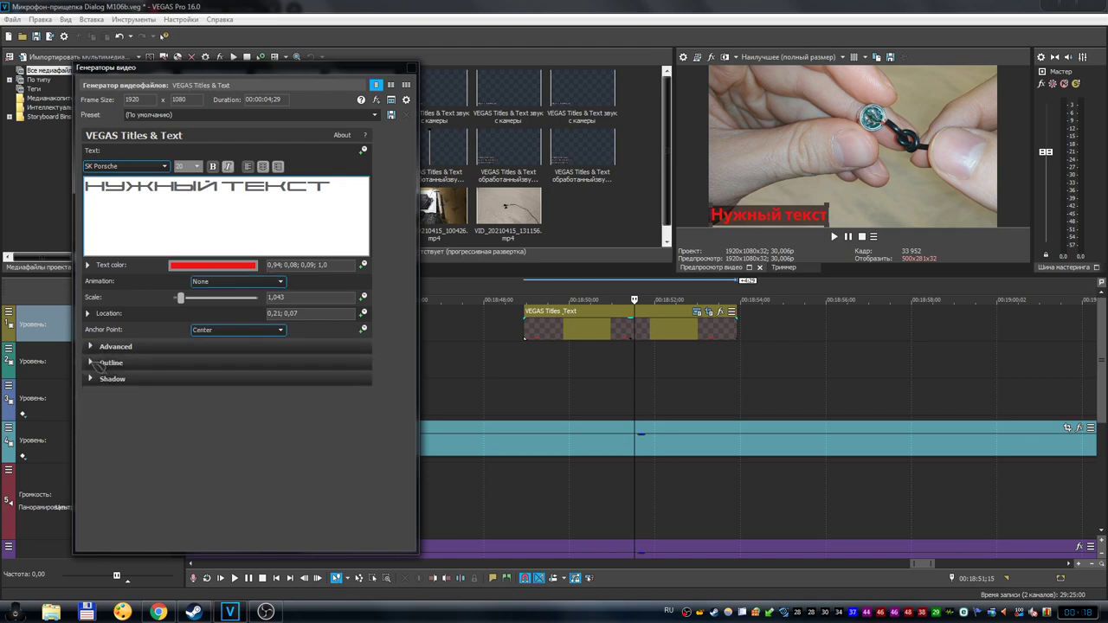
click(92, 363)
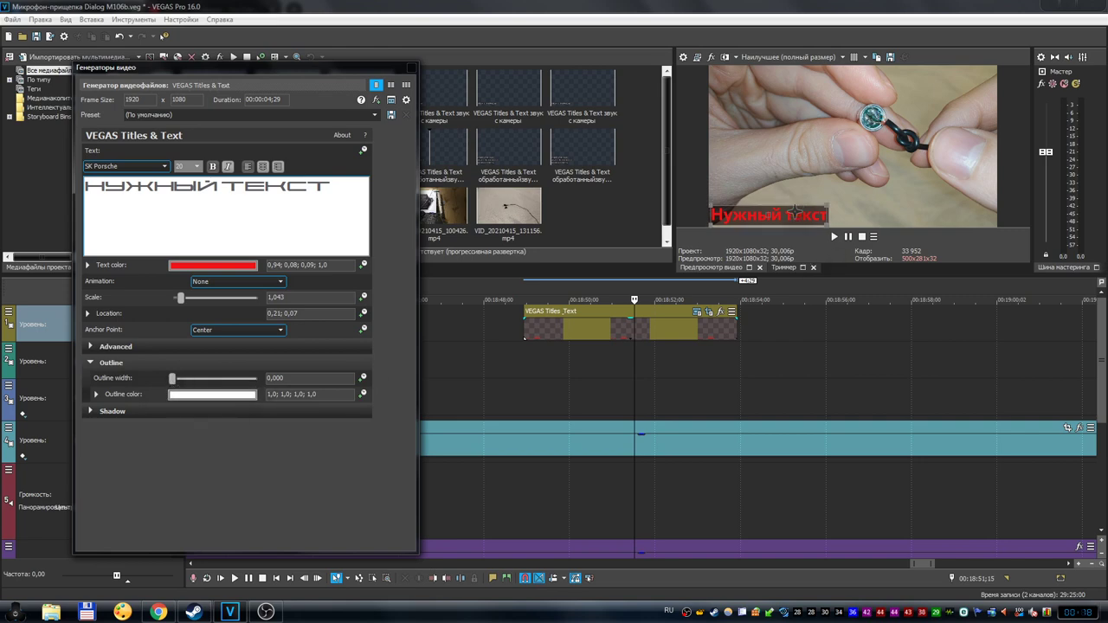
click(708, 313)
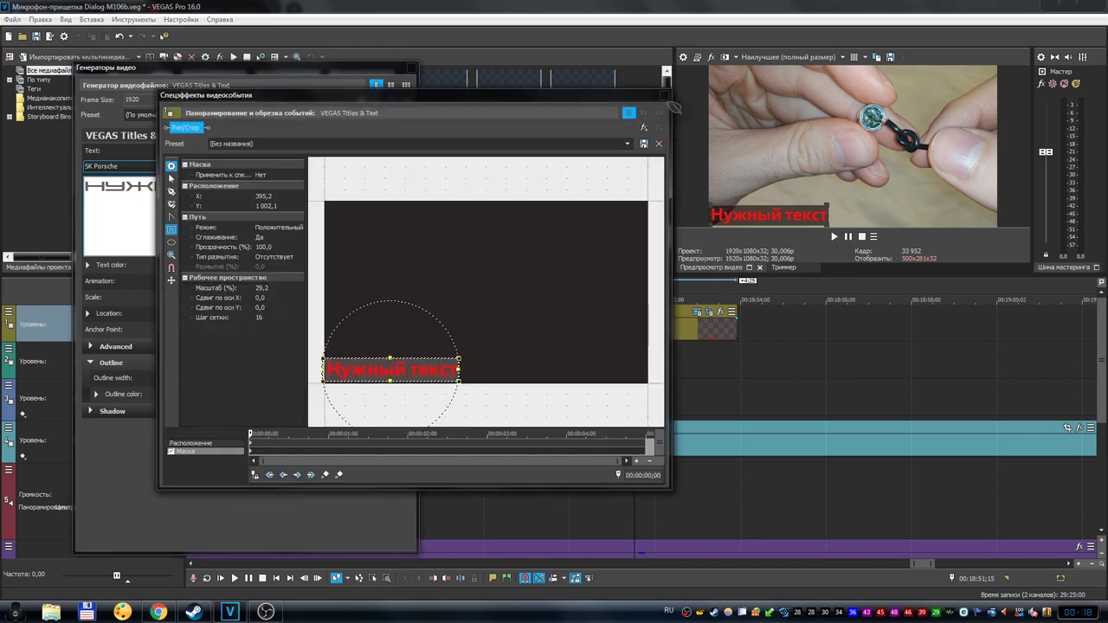
click(666, 97)
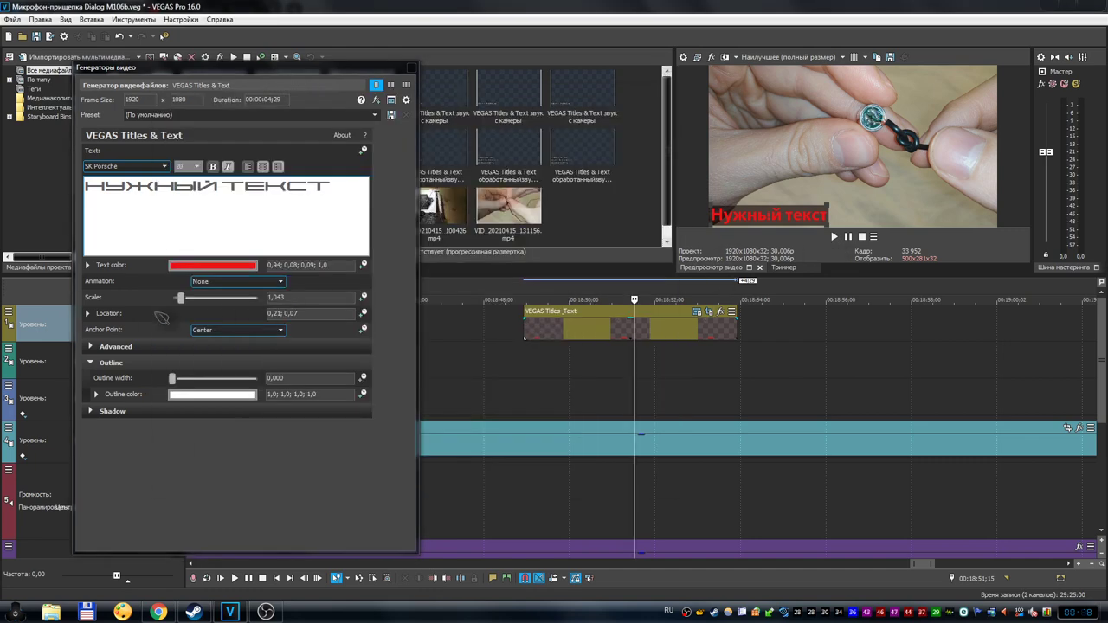
Step: Make the title's background fully transparent by setting its opacity to 0,0 in the Advanced settings
click(93, 346)
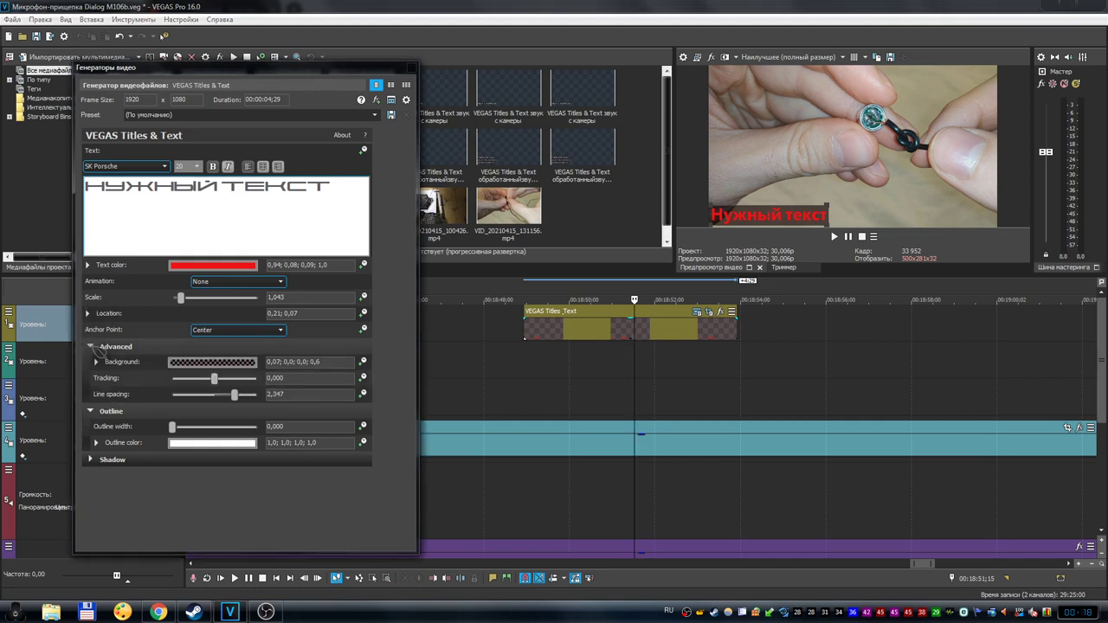
click(92, 347)
click(93, 346)
click(238, 364)
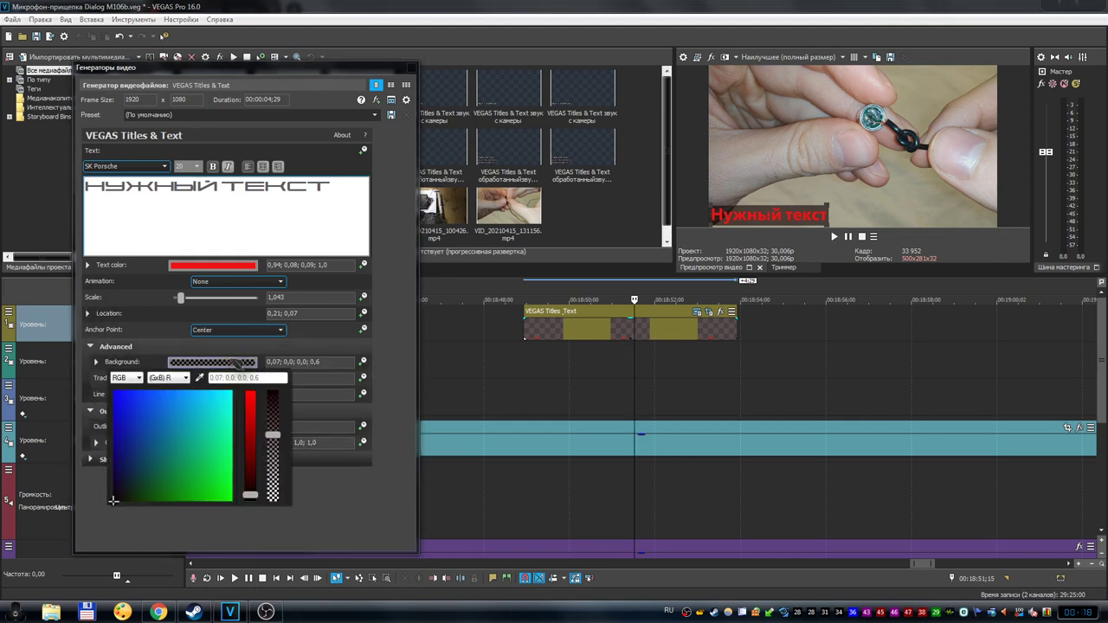
drag(274, 438, 298, 514)
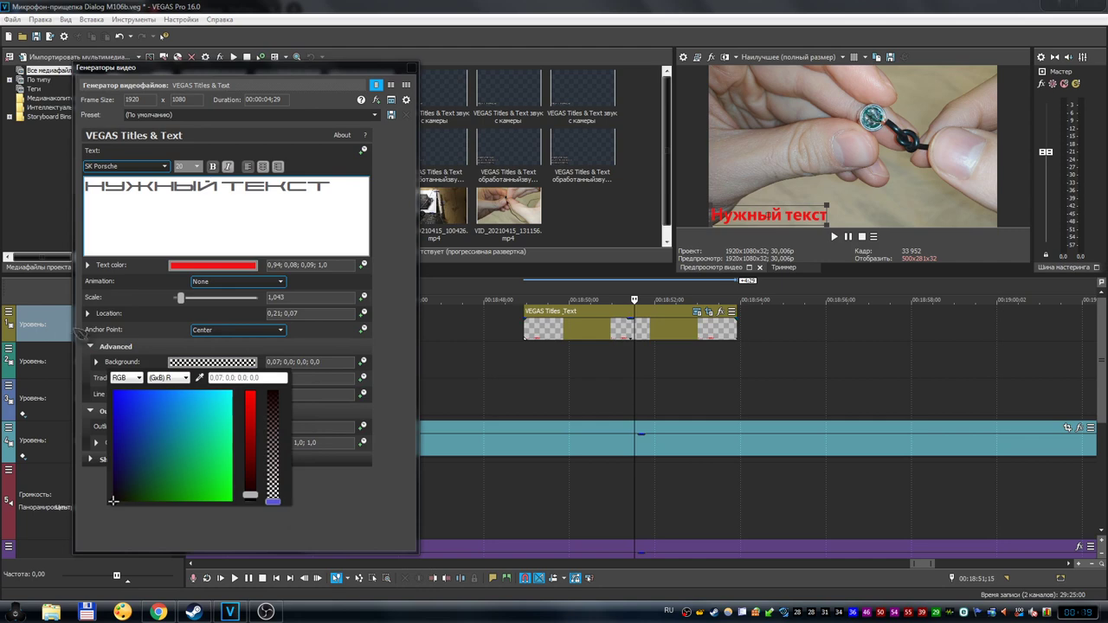
click(93, 346)
click(93, 347)
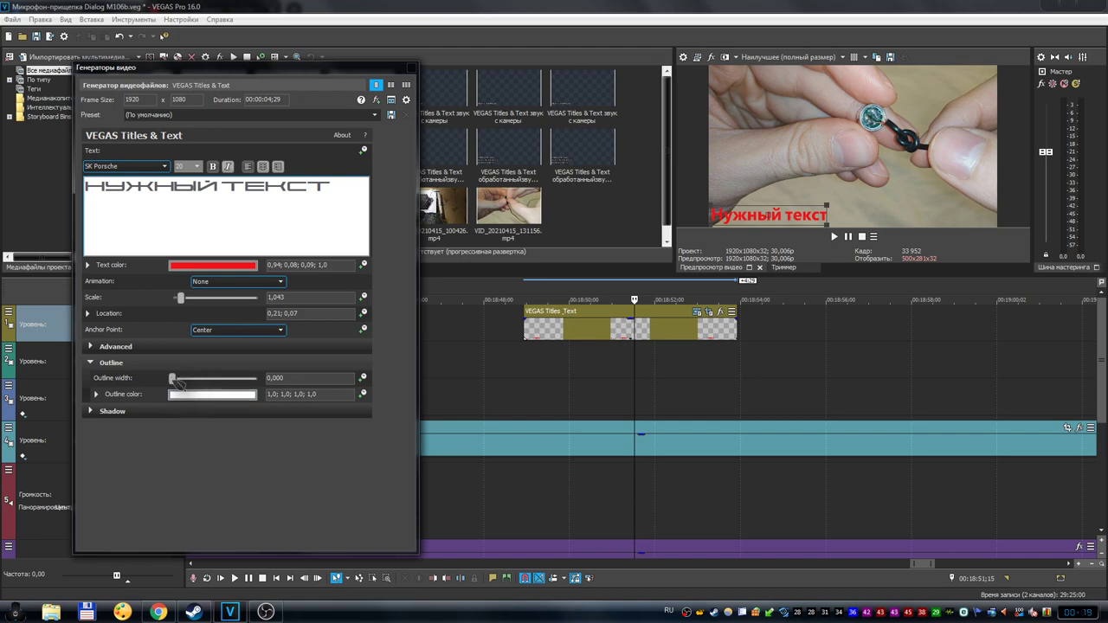
Step: Set the title's outline width to 10,000 and its outline color to near-black 0,0; 0,03; 0,02; 1,0
drag(179, 385, 264, 389)
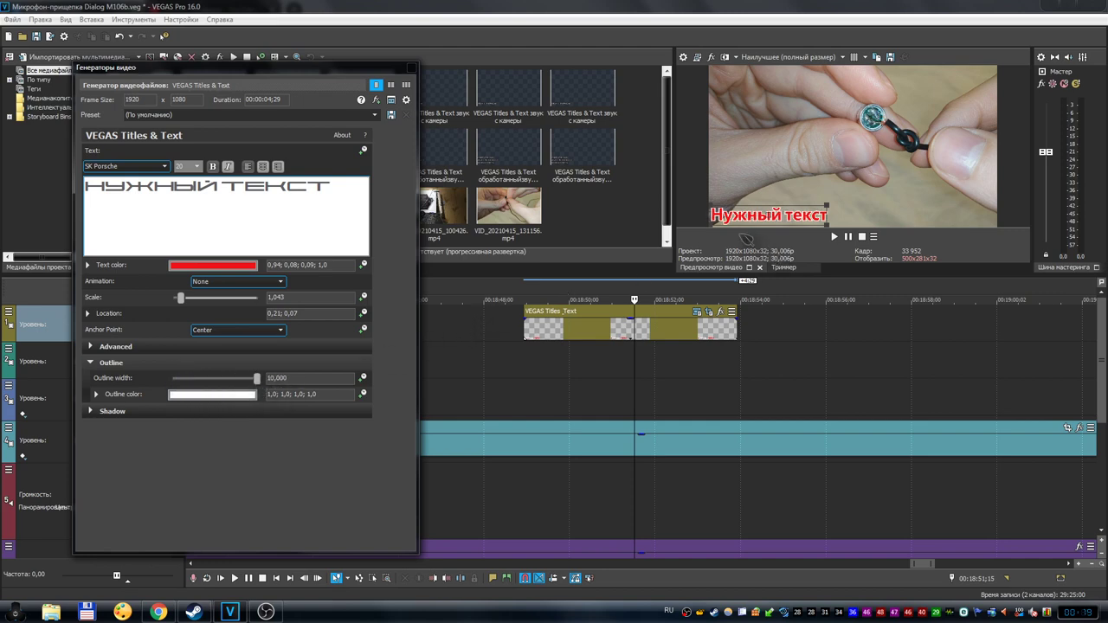
click(241, 396)
drag(251, 425, 250, 533)
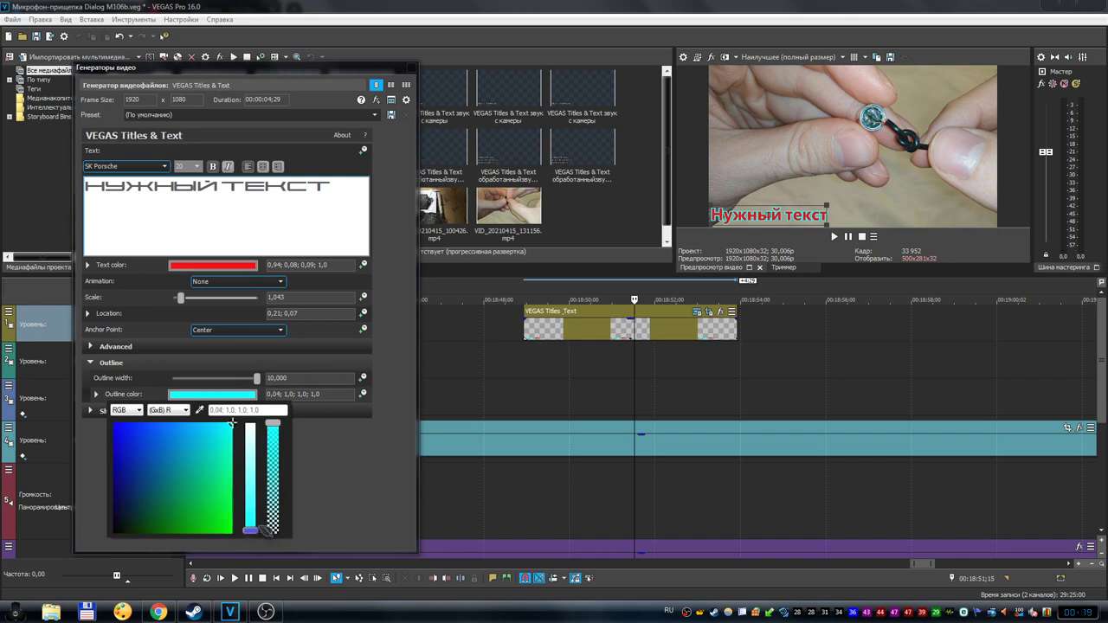
click(116, 530)
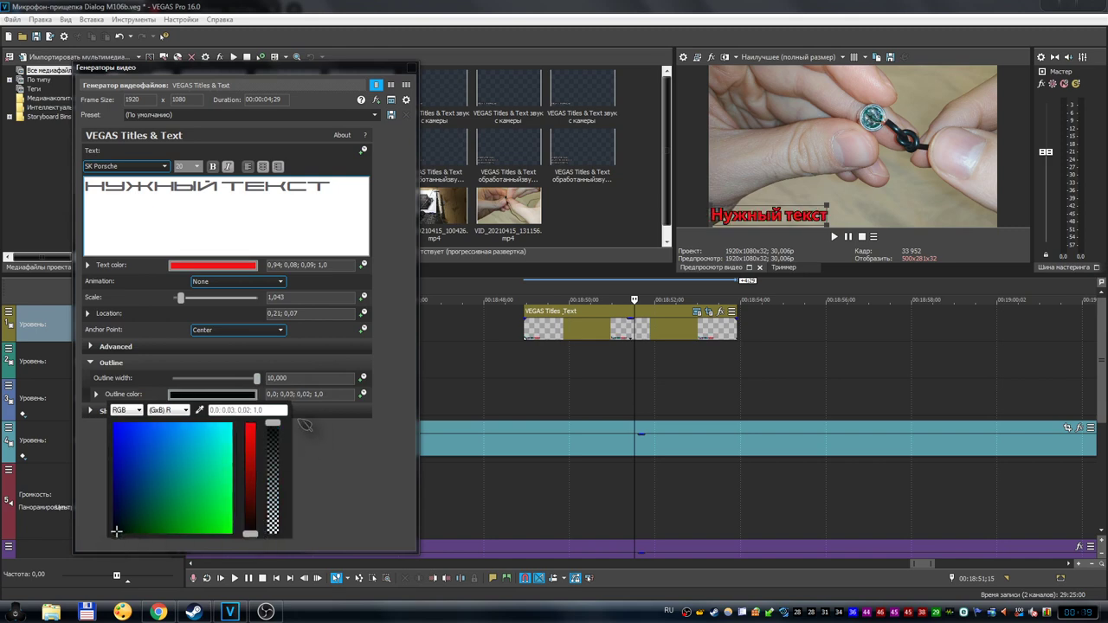
click(327, 468)
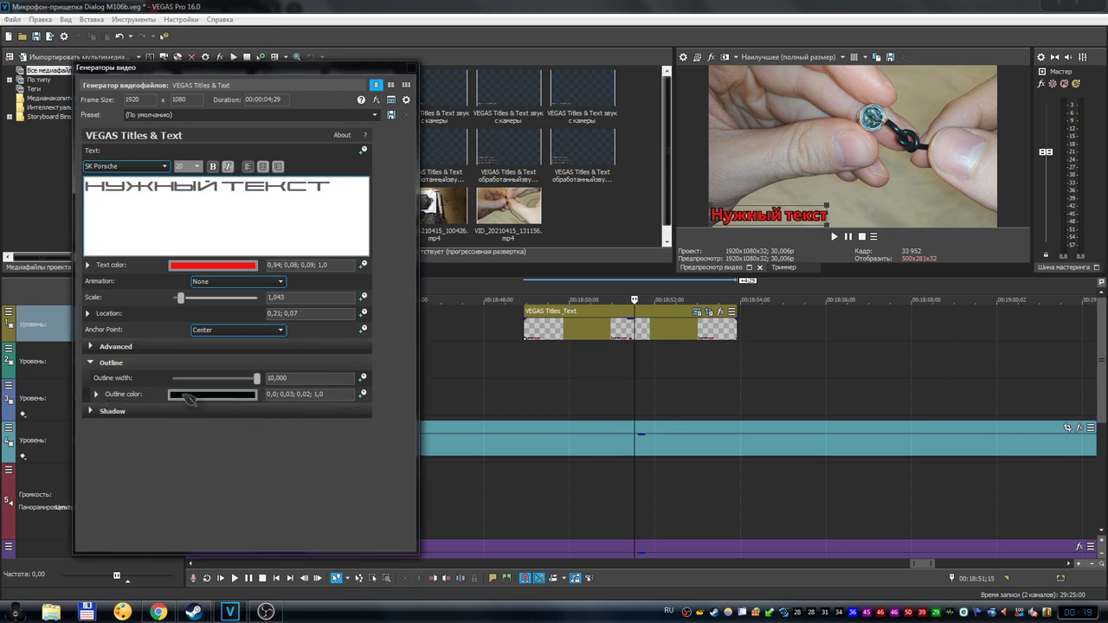
Step: Try the title's outline width at 0,000, restore it to 10,000 and collapse the outline settings
drag(257, 379, 160, 389)
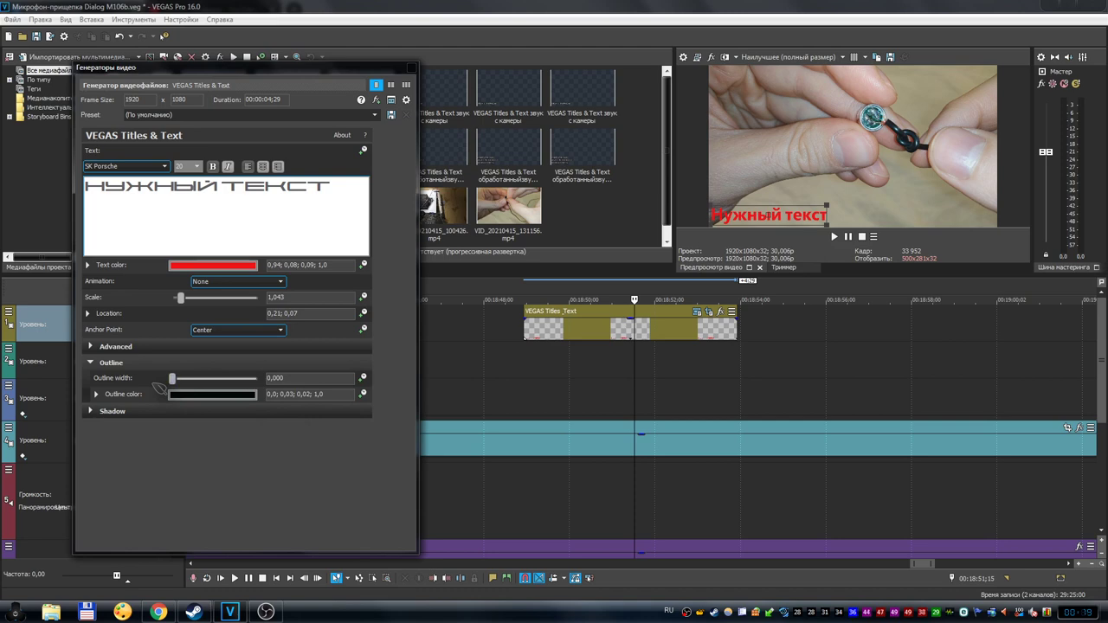
drag(172, 382, 383, 396)
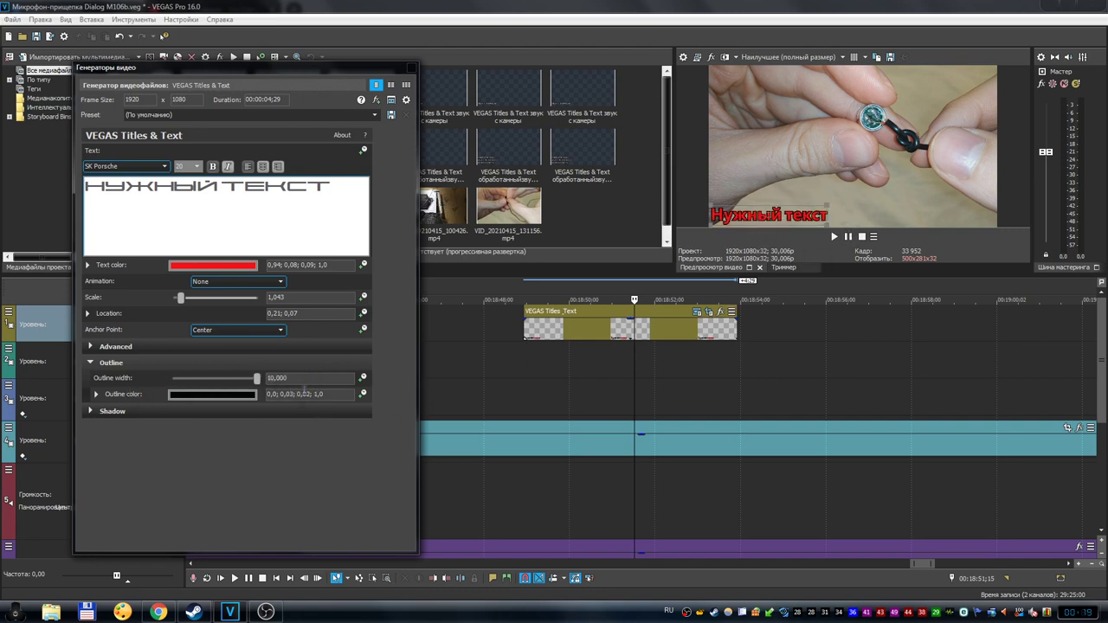
click(92, 363)
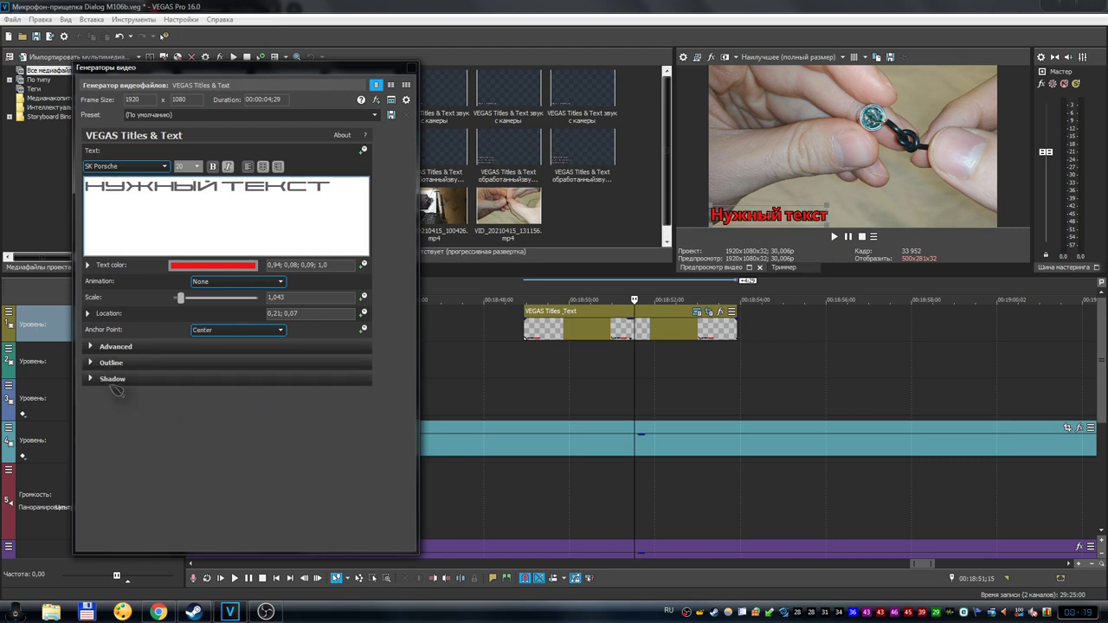
Step: Enable the title's shadow and try blur 0,000, offset X of about 0,252 and offset Y of about -0,007
click(91, 379)
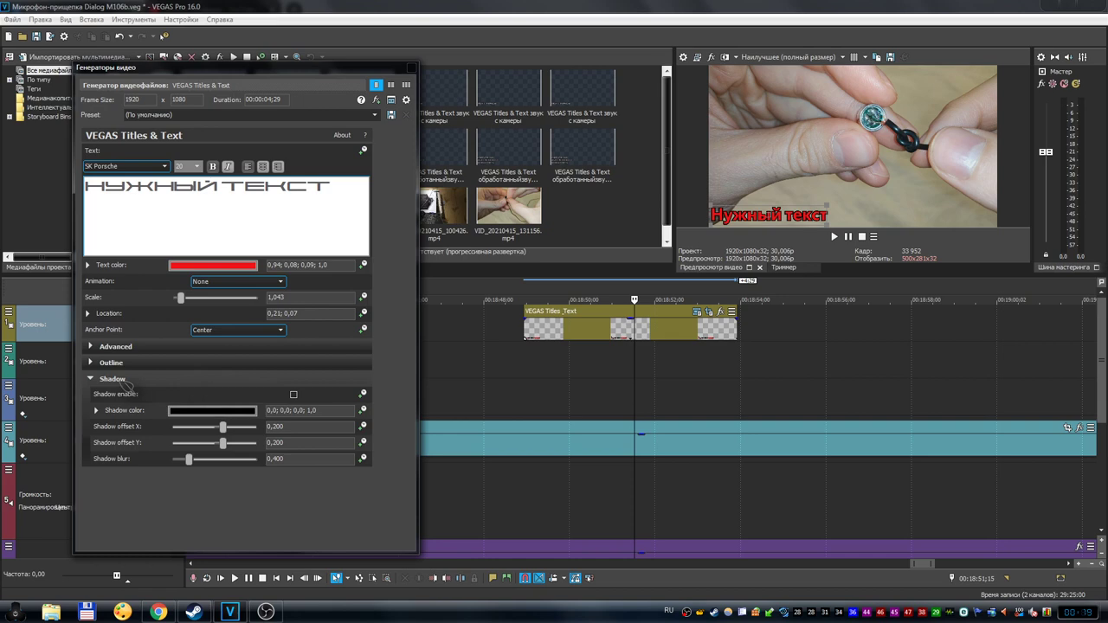
click(294, 395)
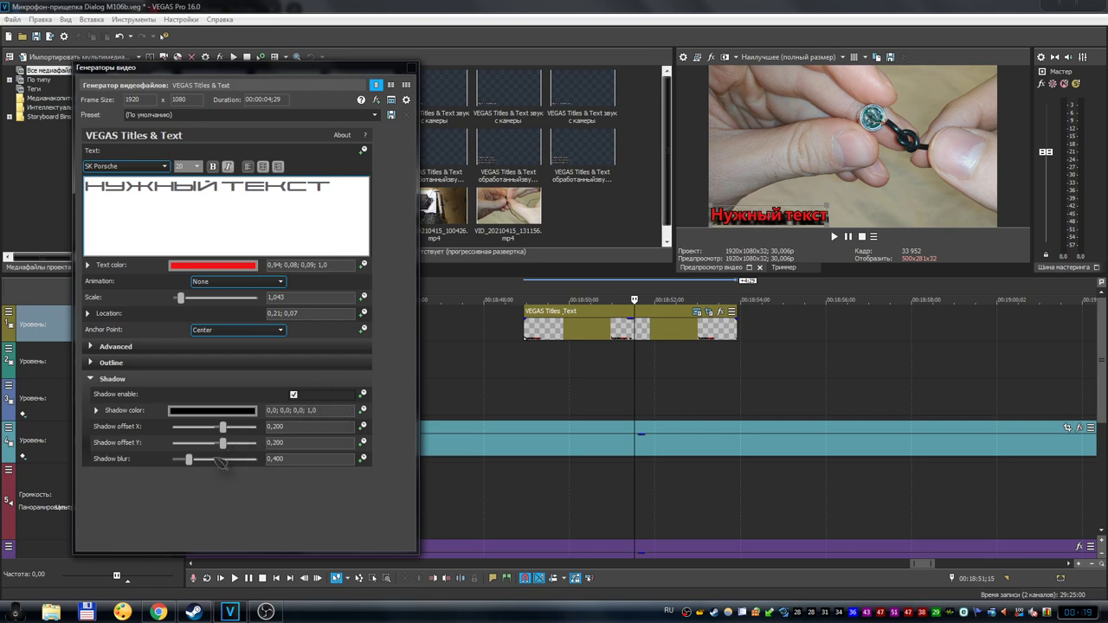
drag(191, 459, 139, 471)
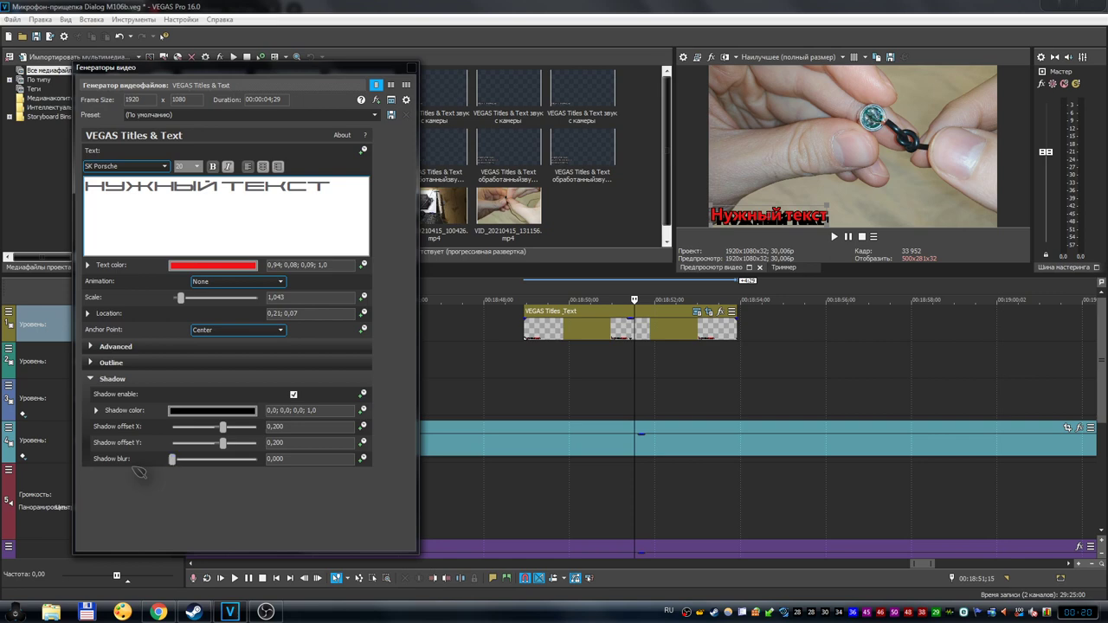
mouse_move(139, 472)
mouse_down()
mouse_move(207, 481)
mouse_move(143, 490)
mouse_up()
mouse_move(226, 430)
mouse_down()
mouse_move(208, 432)
mouse_move(251, 442)
mouse_move(230, 444)
mouse_up()
mouse_move(227, 448)
mouse_down()
mouse_move(201, 450)
mouse_move(221, 452)
mouse_up()
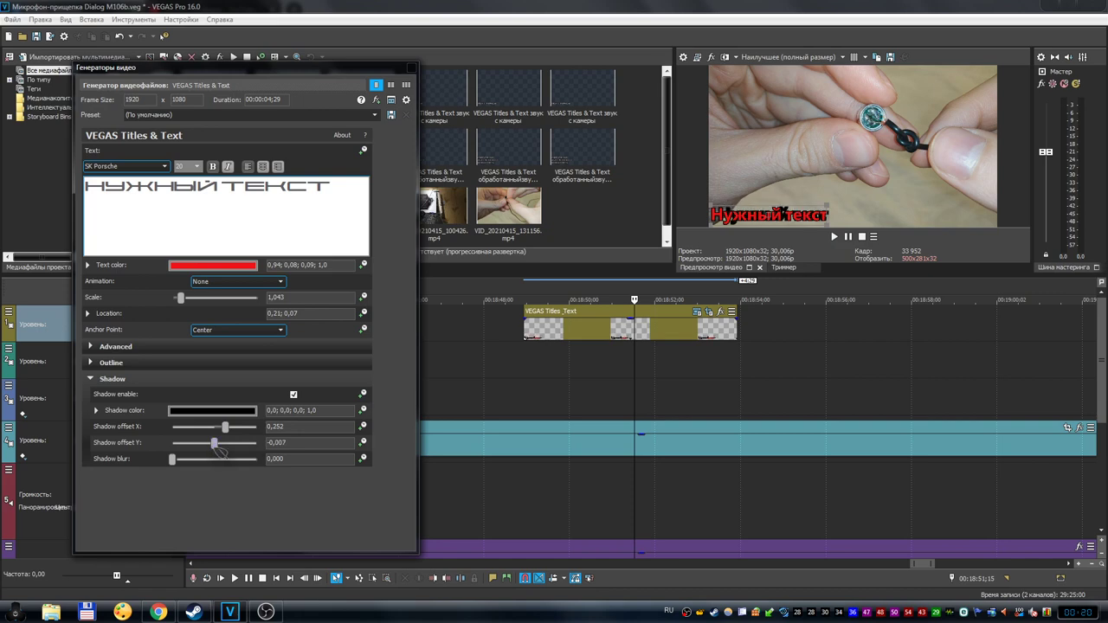
Step: Turn off the title event's mask in Pan/Crop and close the dialog
click(708, 313)
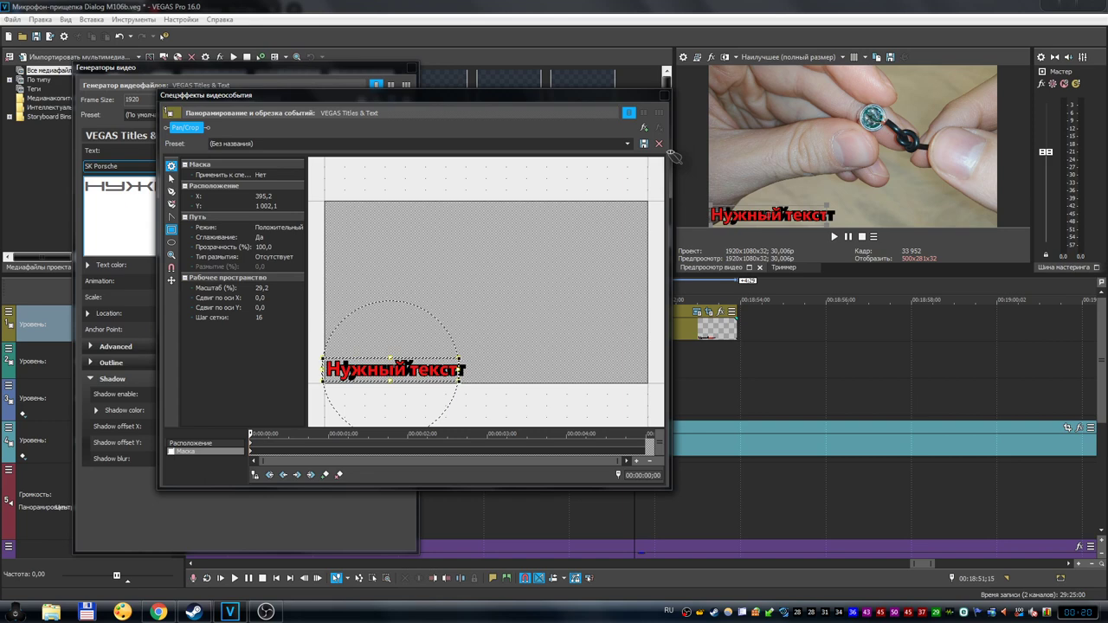
click(664, 95)
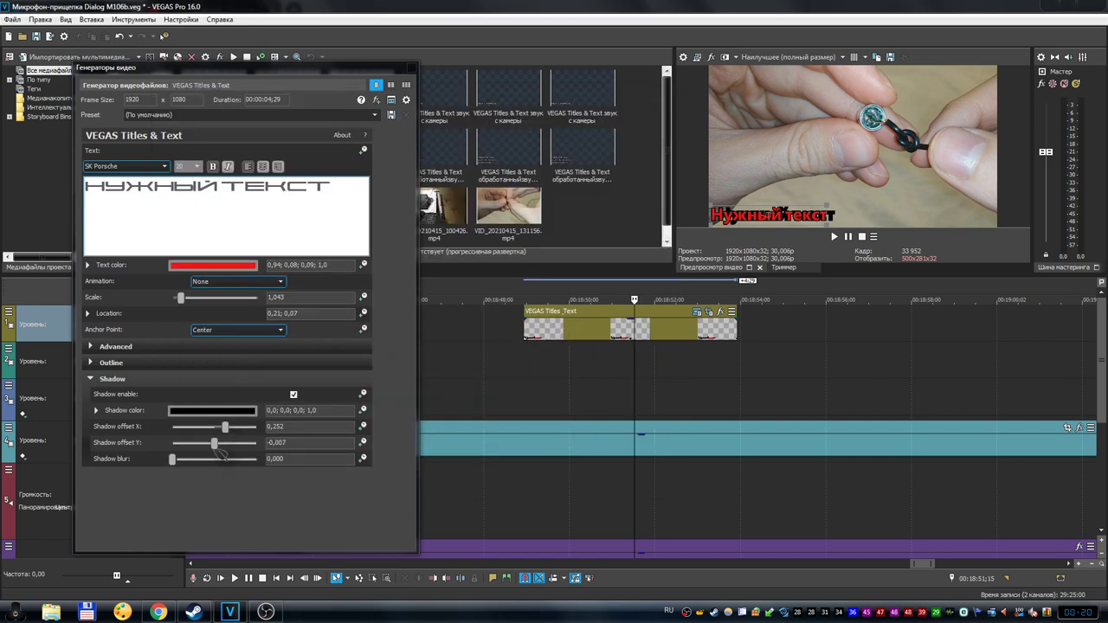
Step: Try shadow offsets of about X 0,714 and Y -0,605 with blur 1,619, disable the shadow and close the generator settings
drag(227, 445, 250, 432)
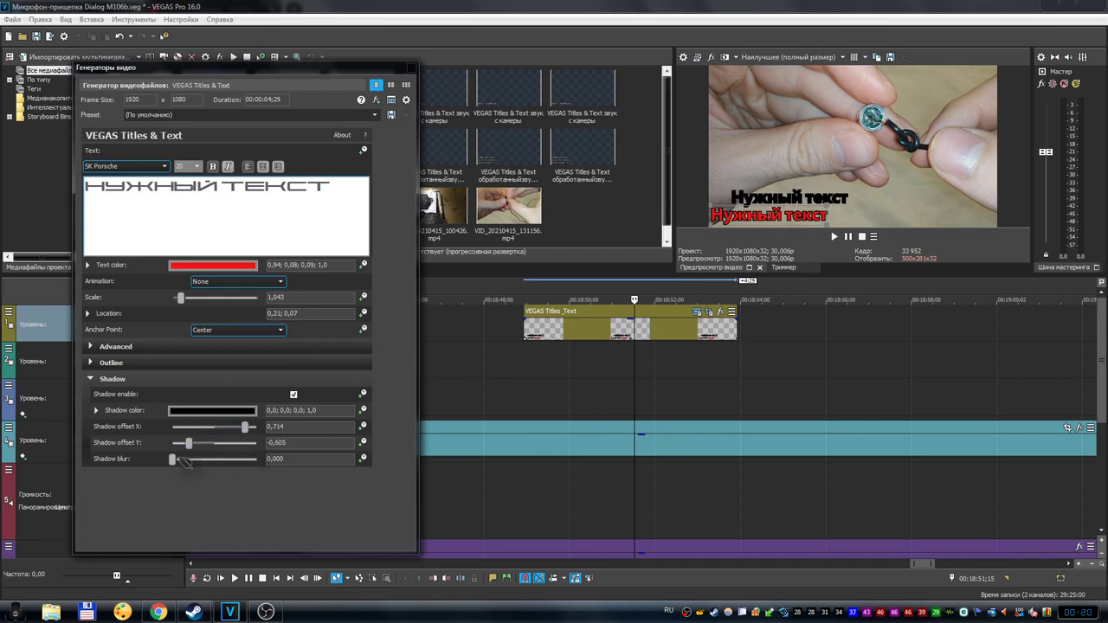
drag(177, 461, 241, 461)
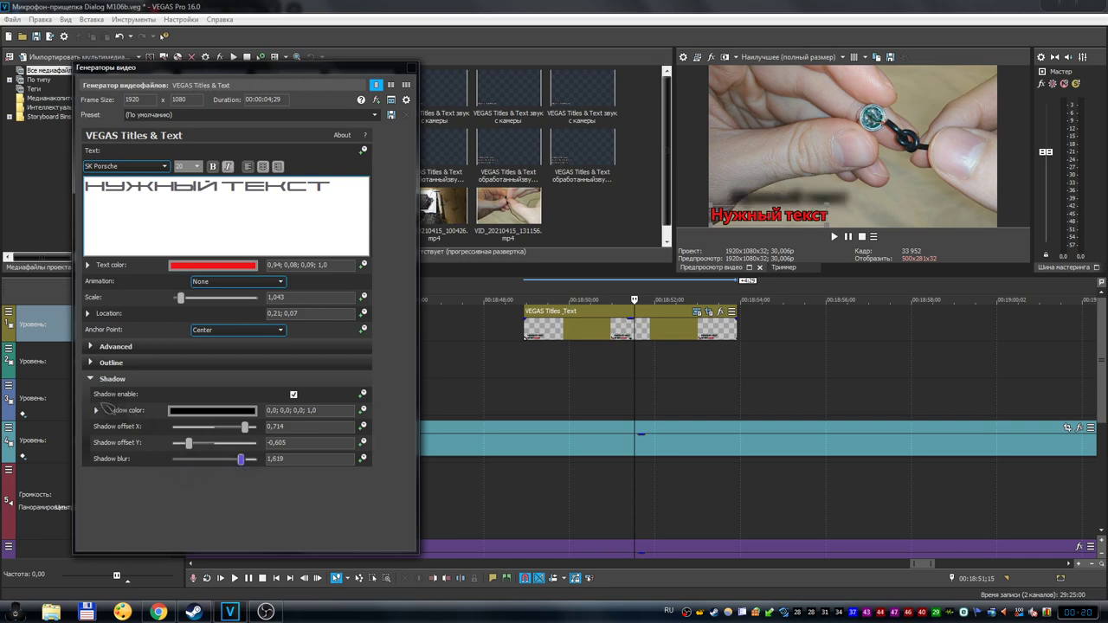
click(294, 394)
click(92, 380)
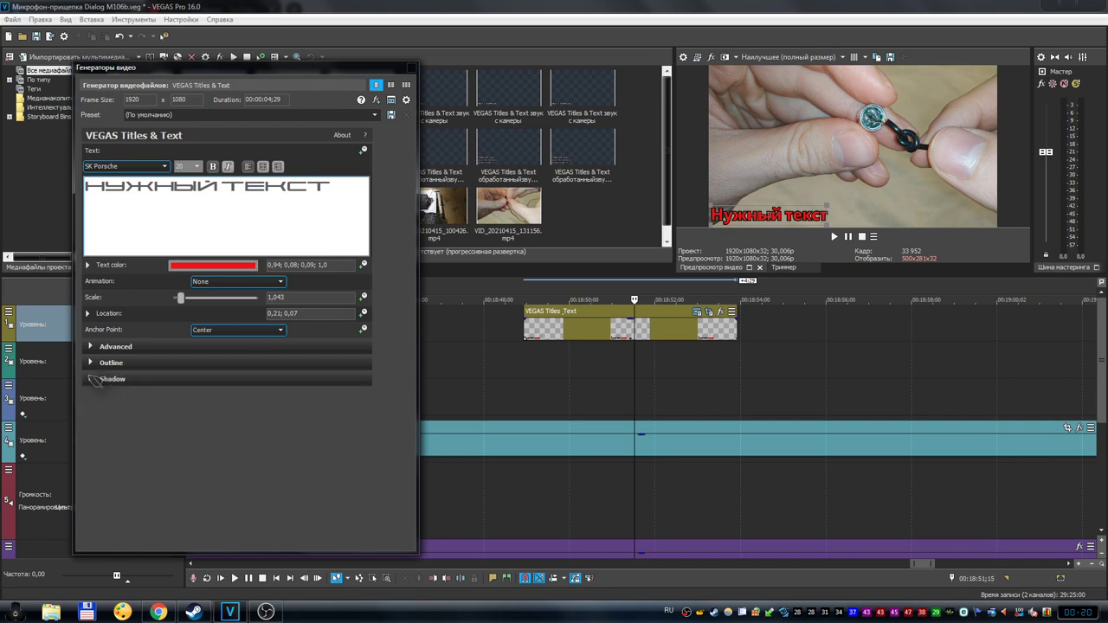
click(414, 72)
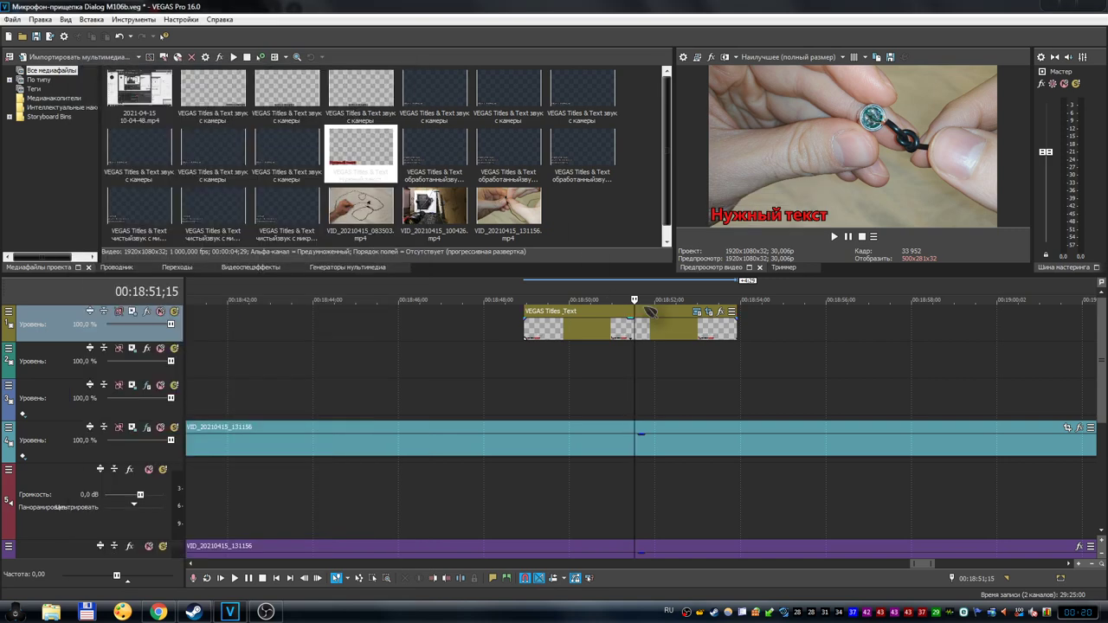
Step: Extend the title event on the top track to about 48 seconds and move it to the start of clip VID_20210415_131156
scroll(767, 346, down, 2)
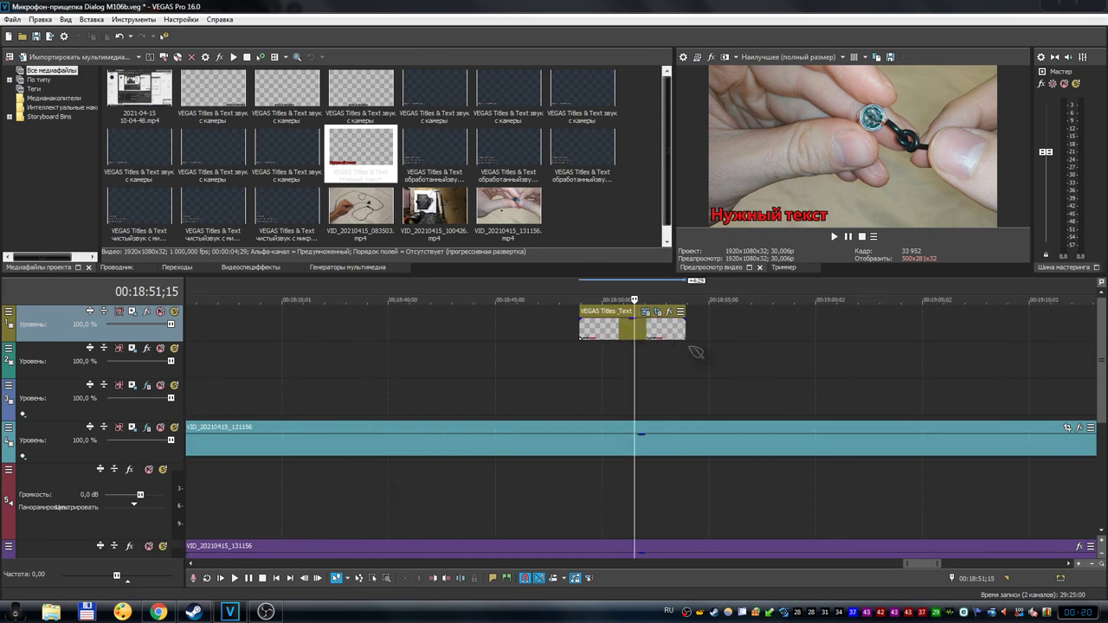
scroll(630, 316, down, 3)
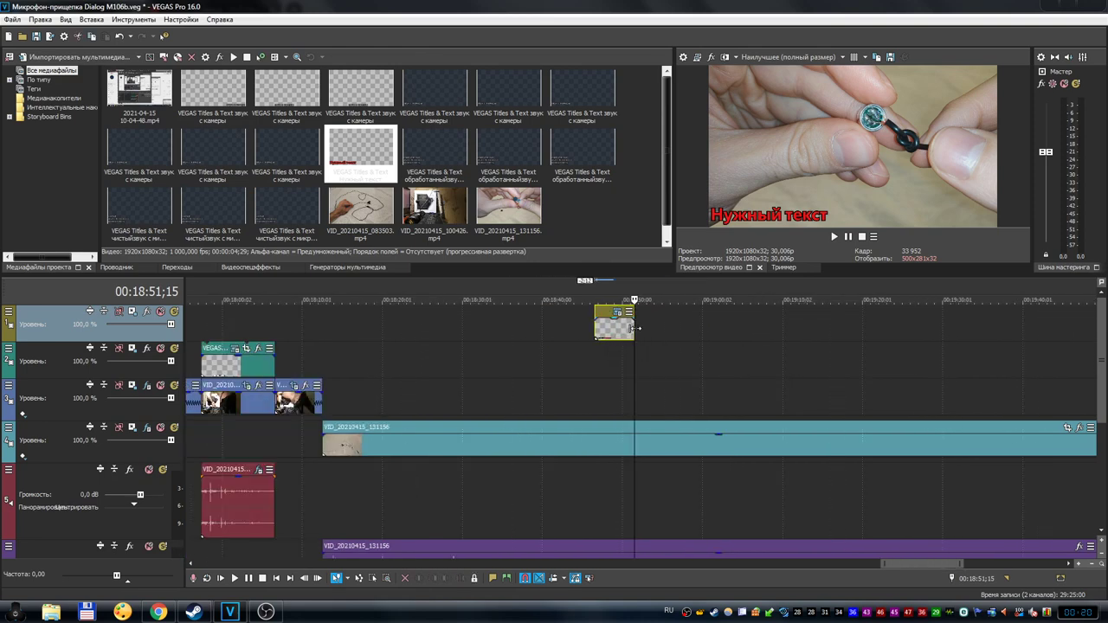
drag(633, 330, 977, 330)
scroll(777, 367, down, 2)
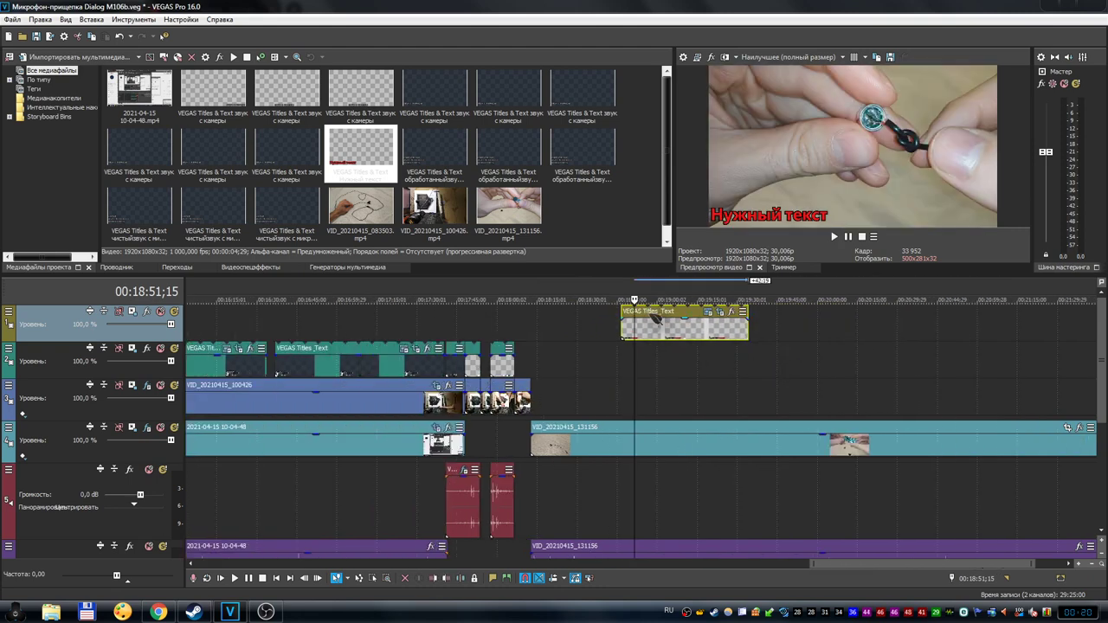
scroll(623, 330, down, 2)
drag(604, 329, 567, 326)
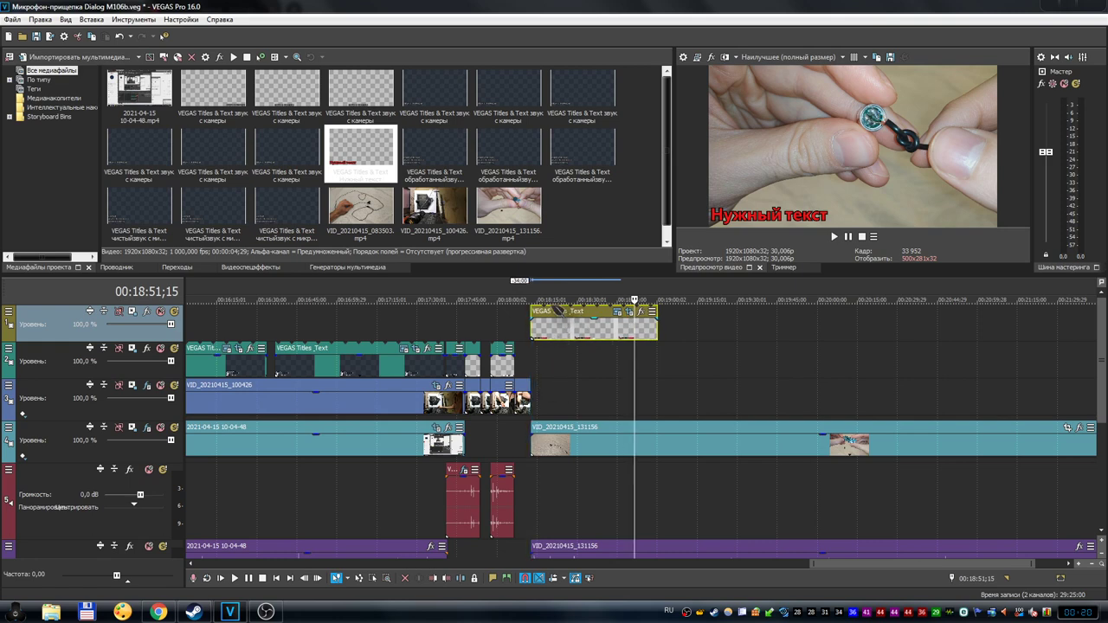
Step: Check the caption in the preview near the title event's start, at its end and beyond it
click(533, 295)
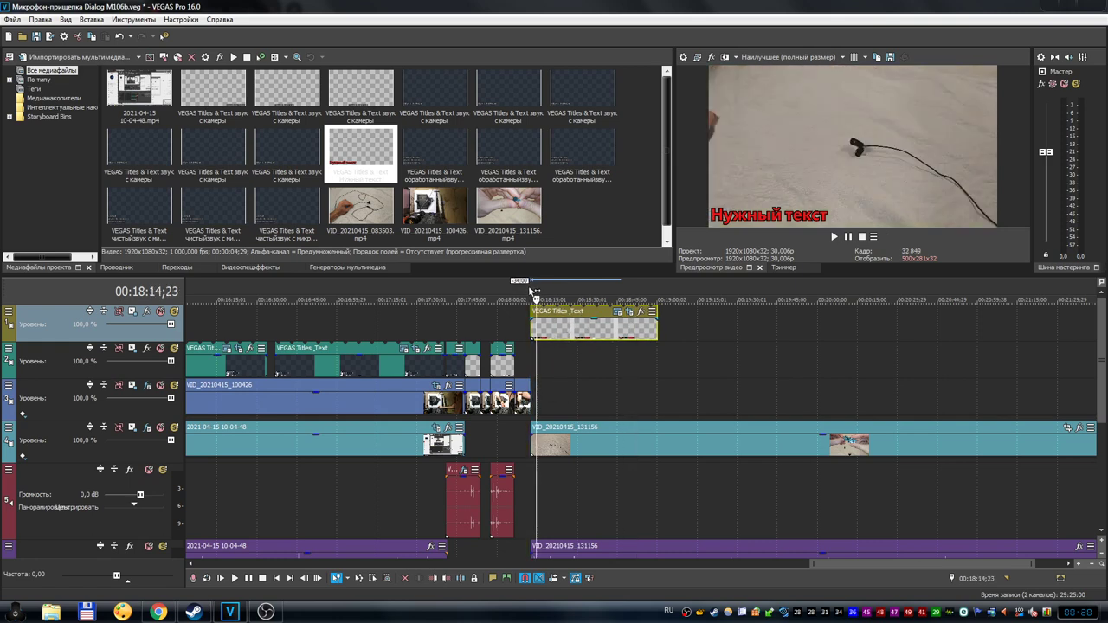
click(657, 295)
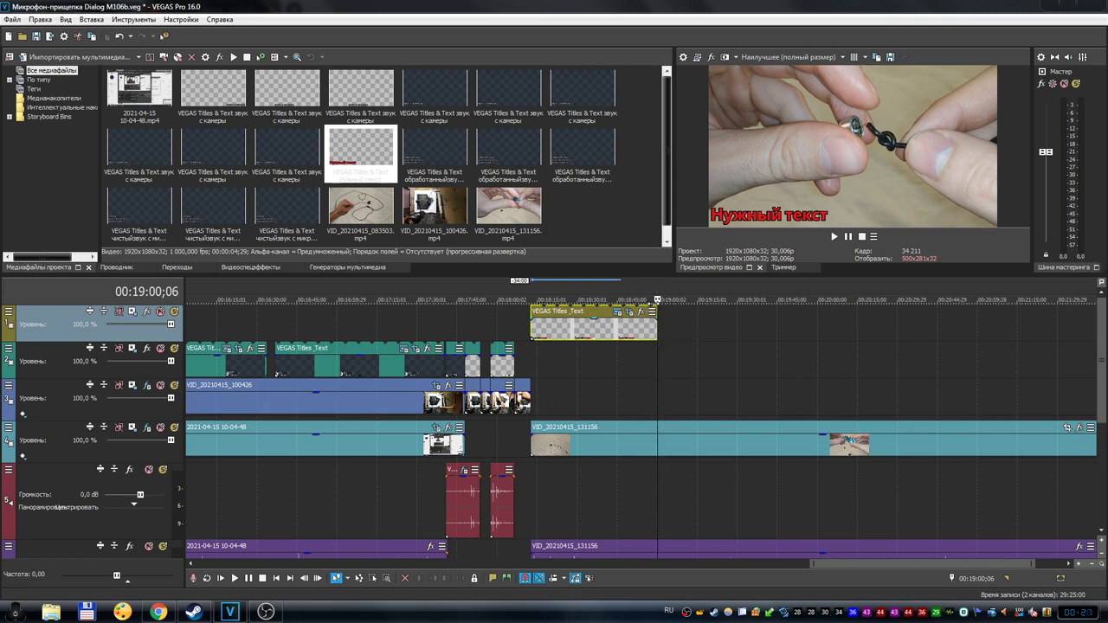
click(682, 293)
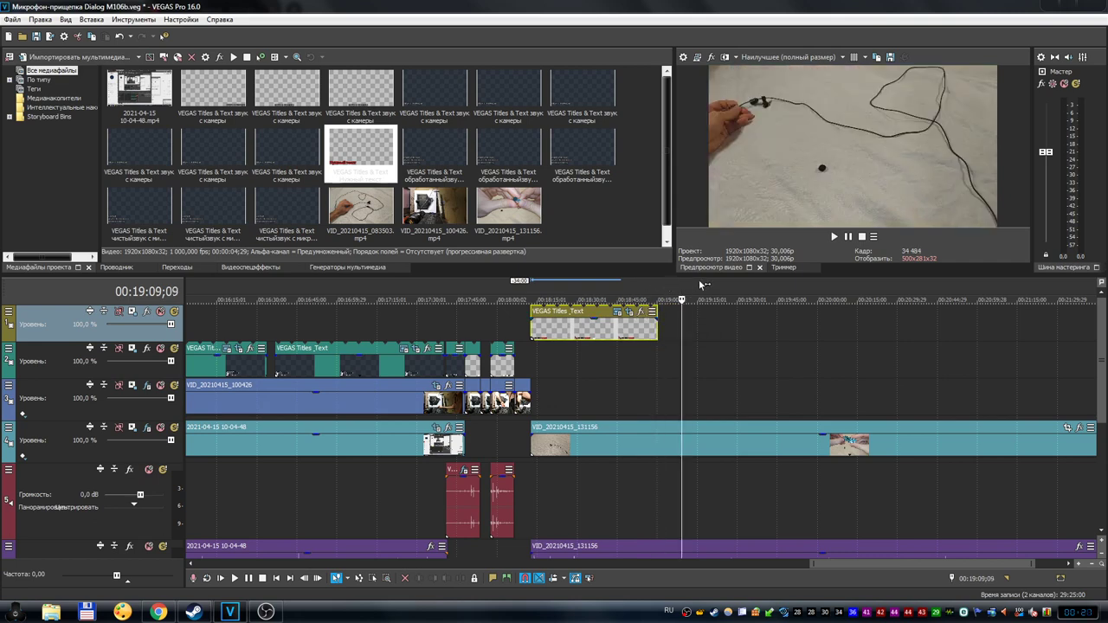
click(697, 288)
click(684, 288)
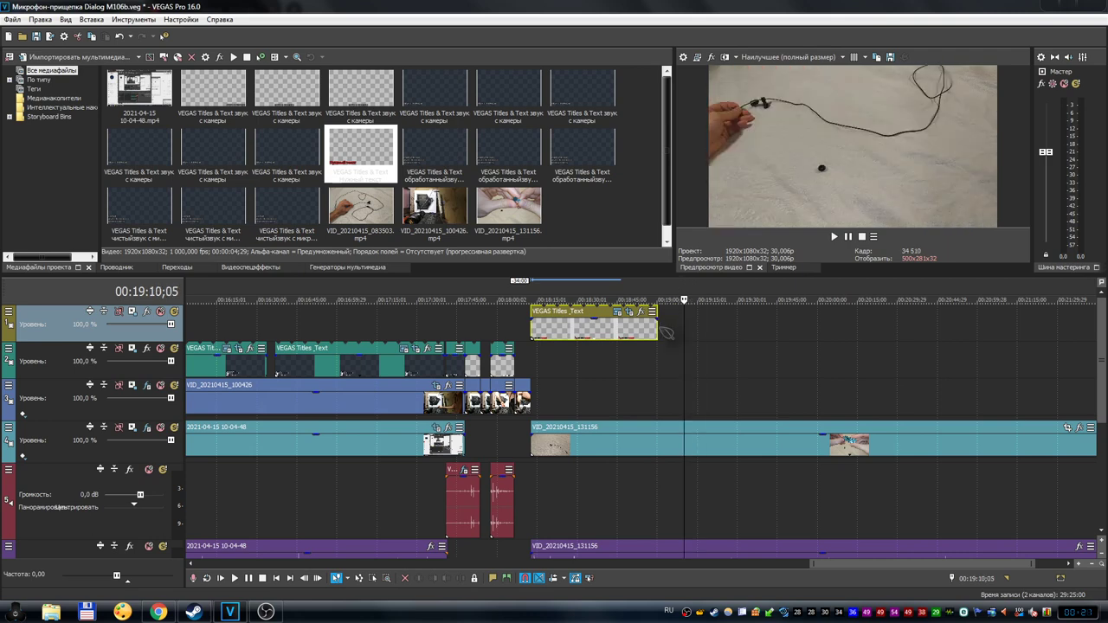
Step: Trim the title event's end slightly and set the title's generated media duration to 00:00:50;29
mouse_move(656, 325)
mouse_down()
mouse_move(915, 327)
mouse_move(650, 336)
mouse_up()
click(611, 310)
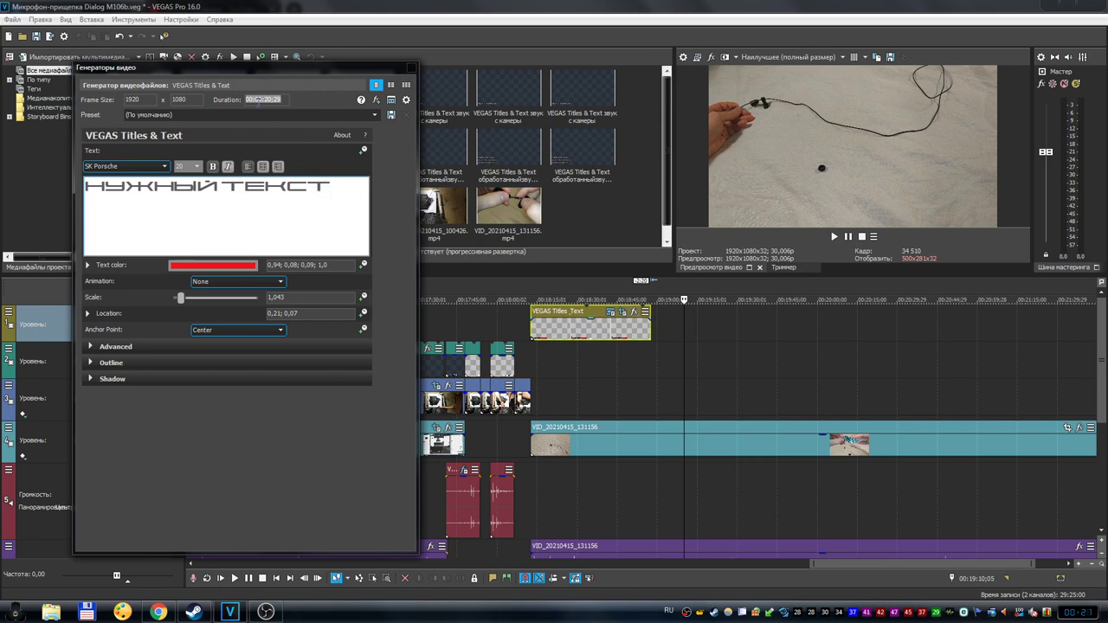
click(257, 101)
double_click(257, 100)
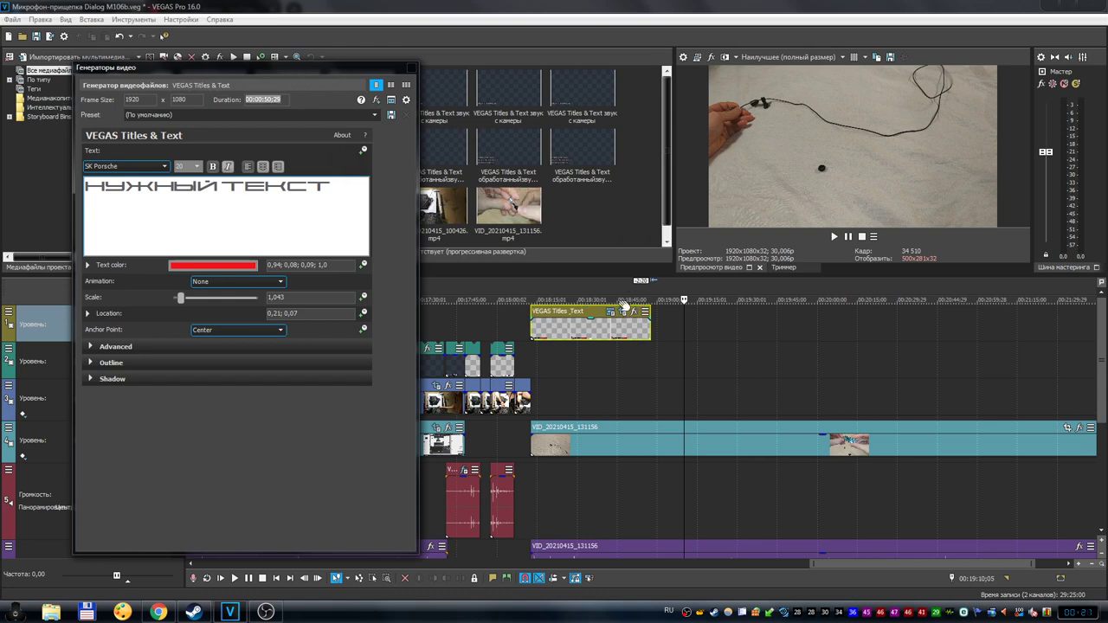
Step: Lengthen the title event by about 2:06 overall along clip VID_20210415_131156 and check its caption from the start
drag(646, 327, 1021, 336)
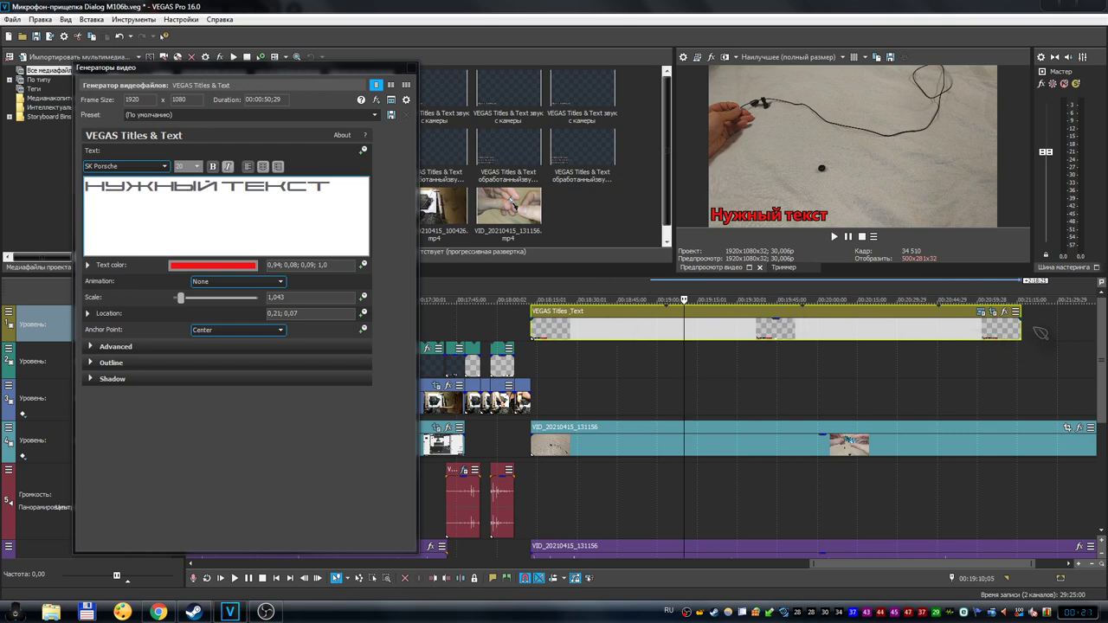
drag(1018, 325, 989, 322)
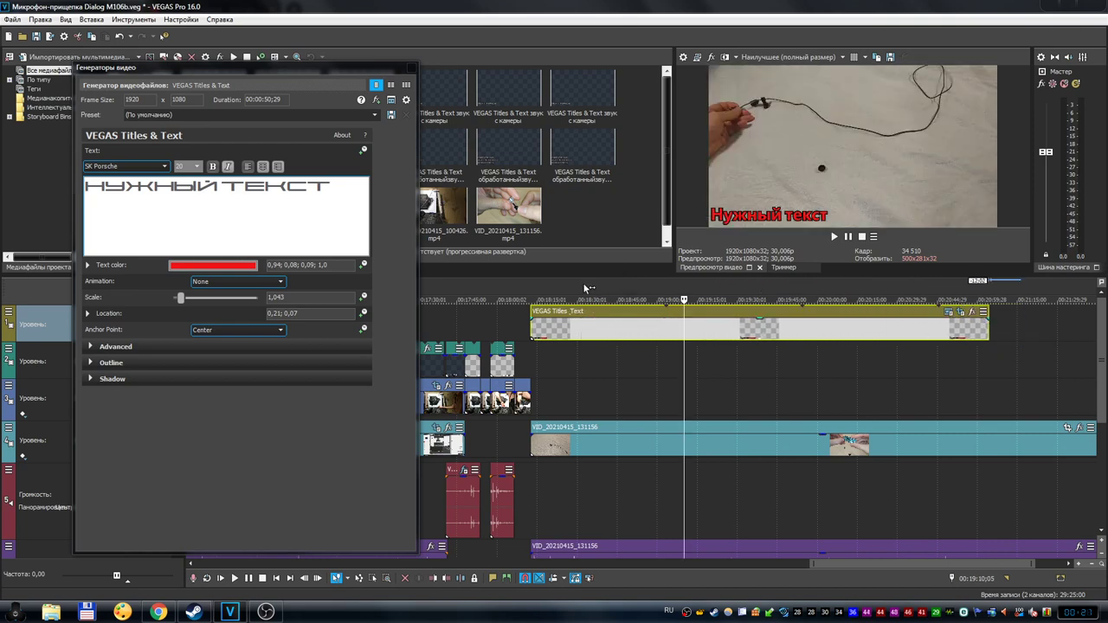
click(535, 293)
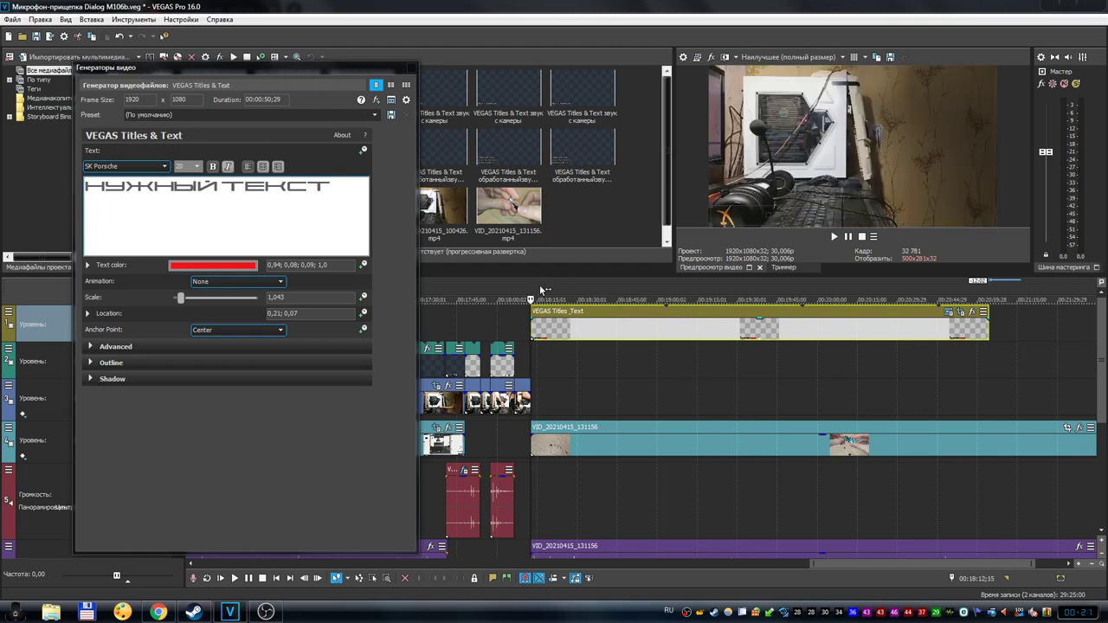
click(541, 291)
click(607, 290)
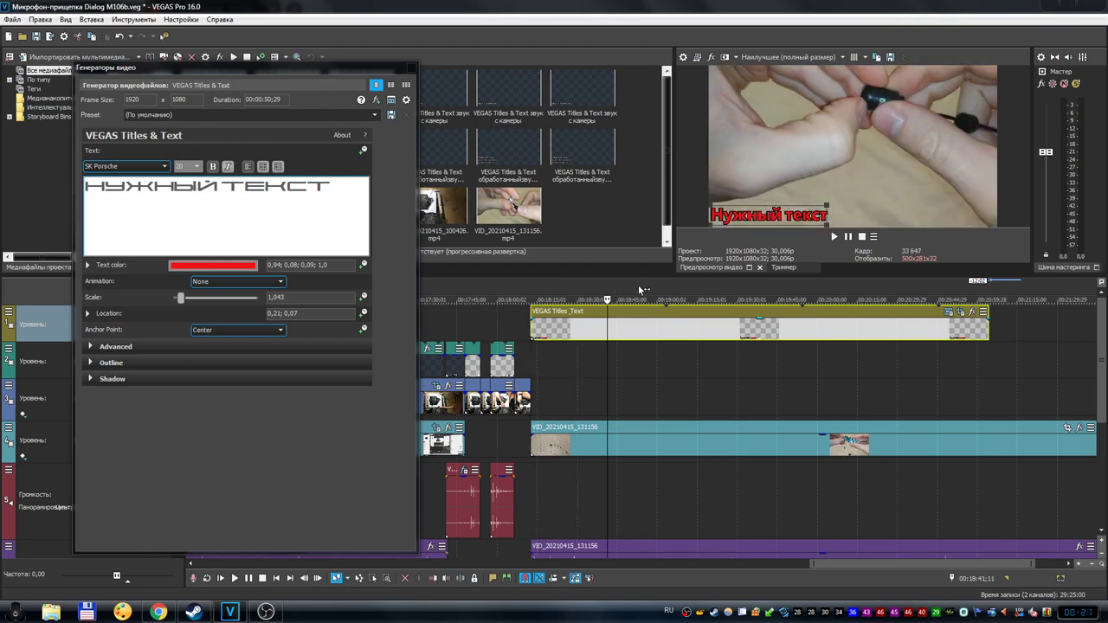
Step: Check the caption in the preview at several points along the middle of the title event
click(649, 291)
click(661, 292)
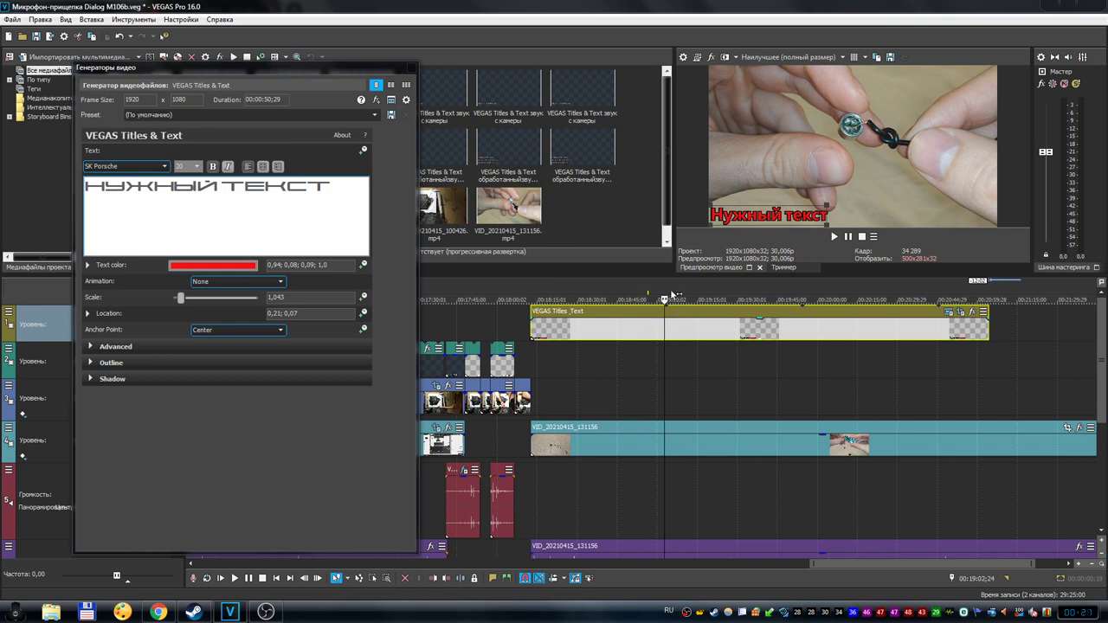
click(700, 294)
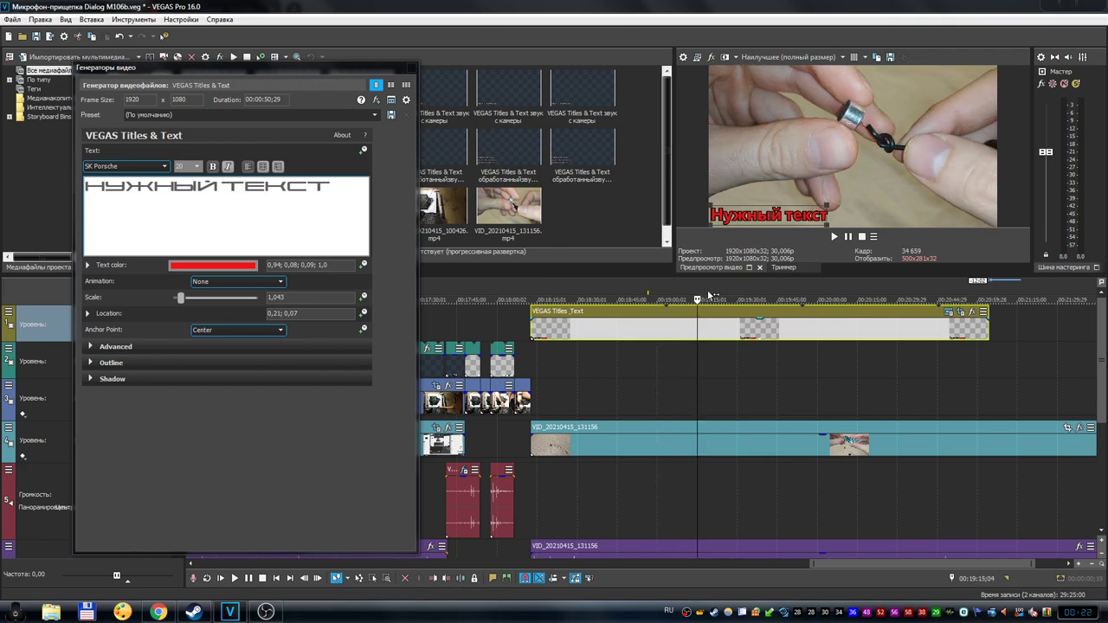
click(767, 292)
click(771, 292)
click(803, 295)
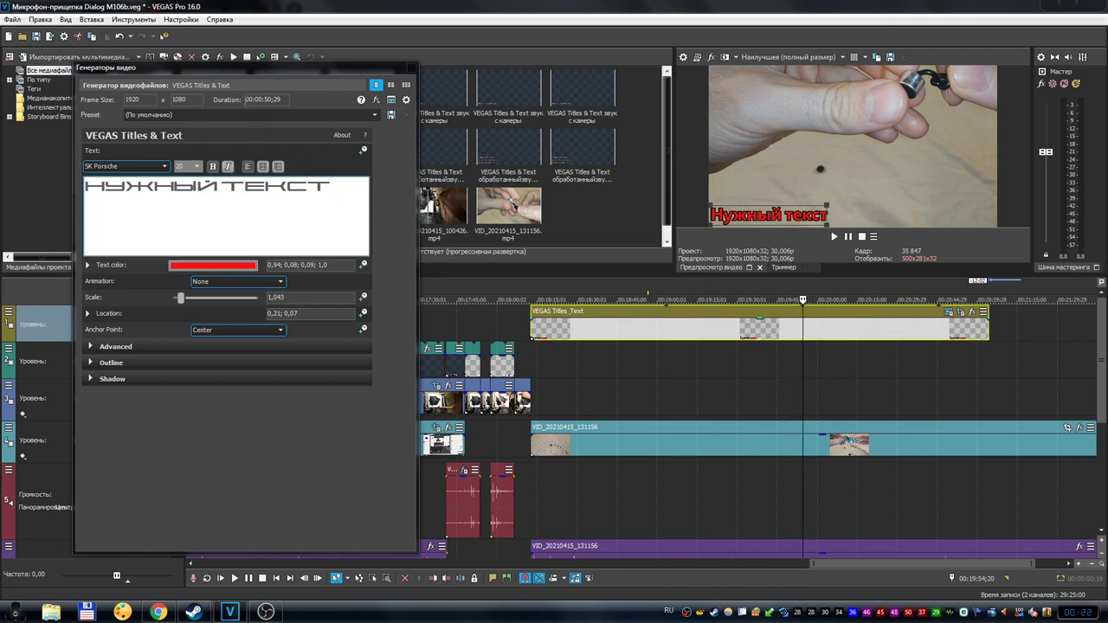
Step: Extend the end of the title event on the top track by about 1:02 and preview its caption near the middle
click(267, 98)
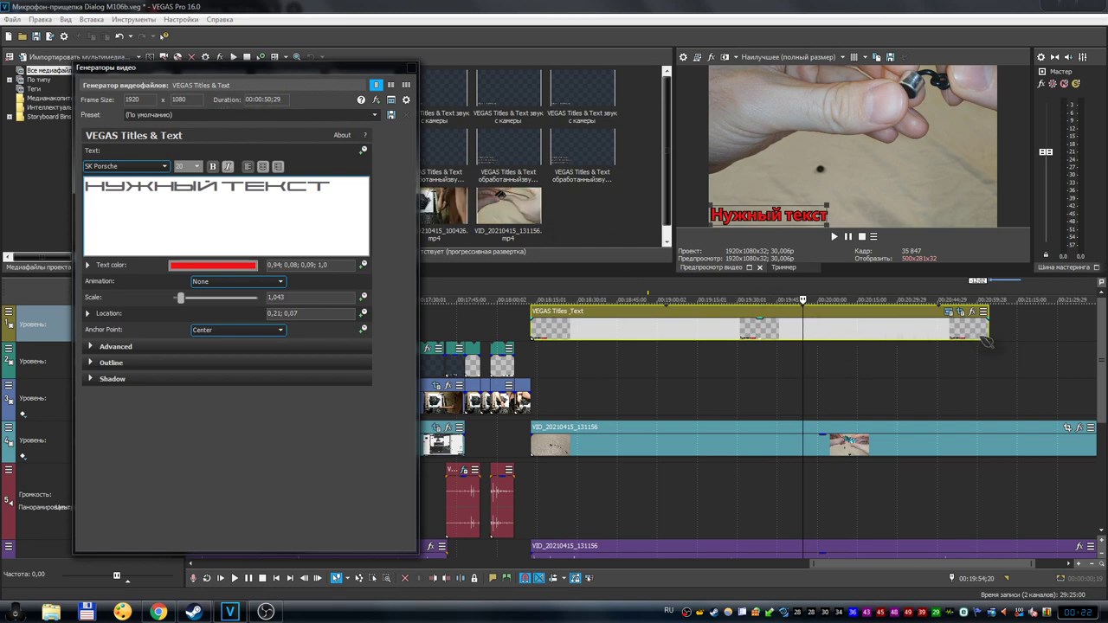
mouse_move(988, 325)
mouse_down()
mouse_move(730, 325)
mouse_move(992, 321)
mouse_up()
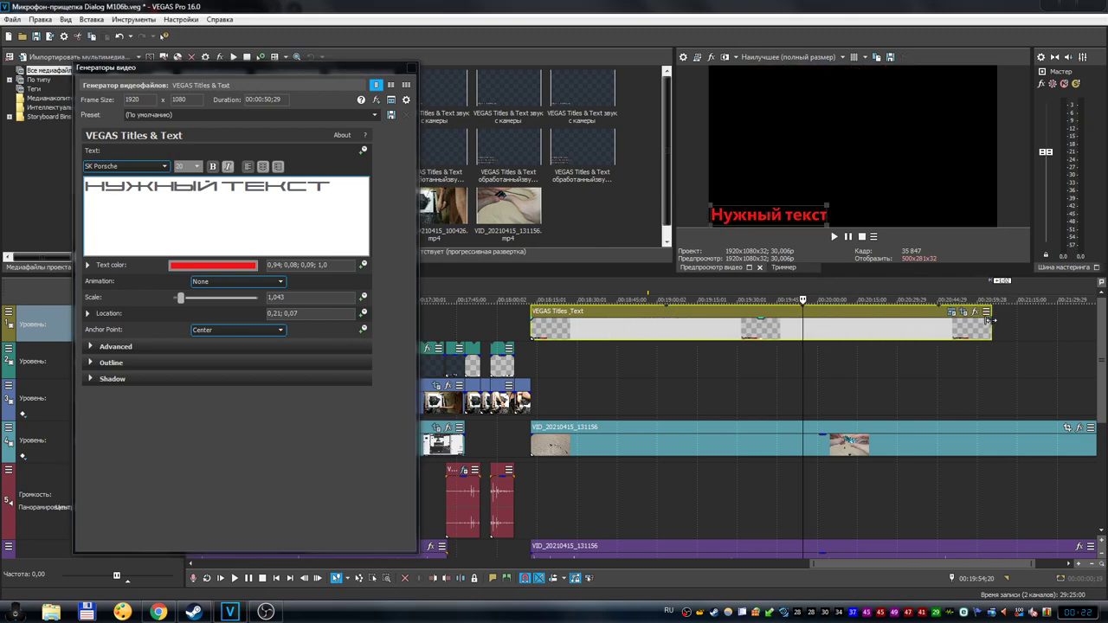
click(804, 282)
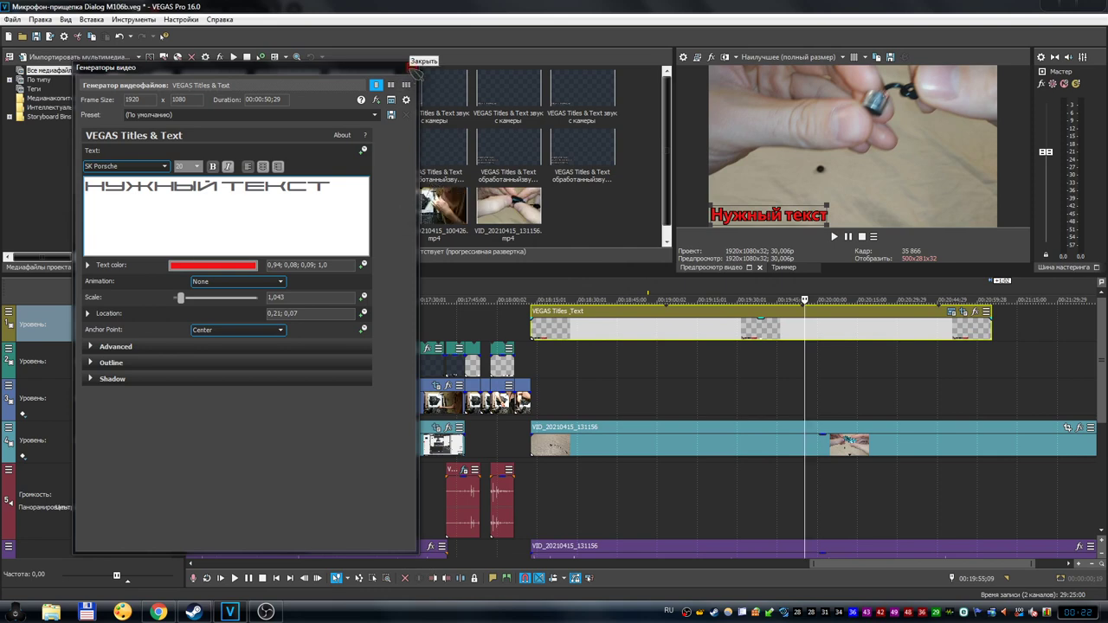
Step: Close the title generator settings, delete the title event above clip VID_20210415_131156 and remove its emptied top track
click(412, 67)
click(669, 327)
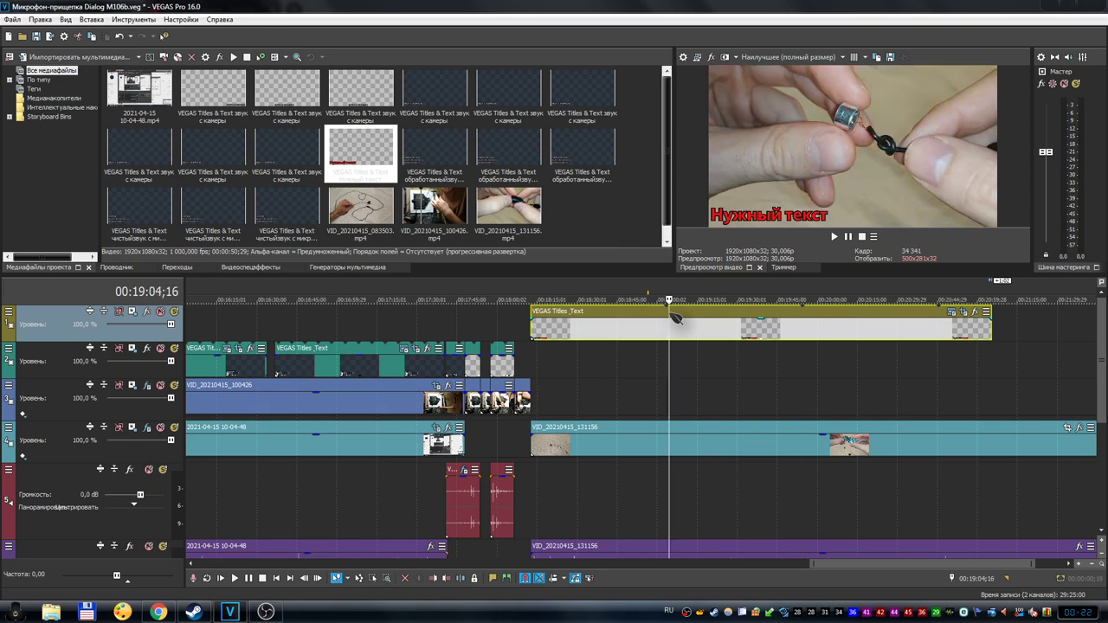
key(Delete)
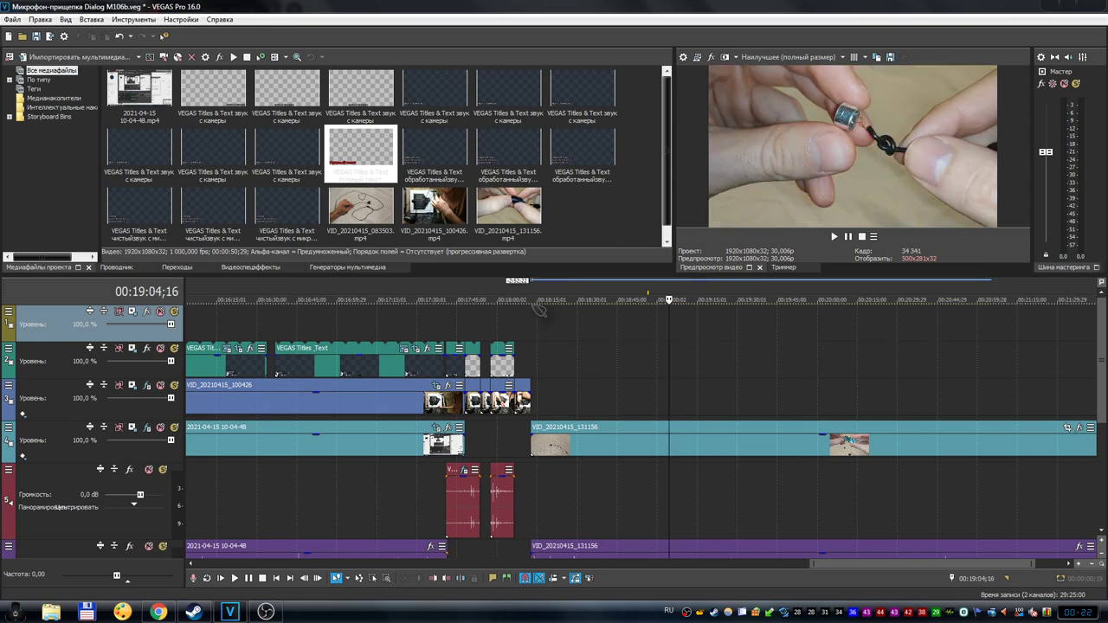
right_click(63, 326)
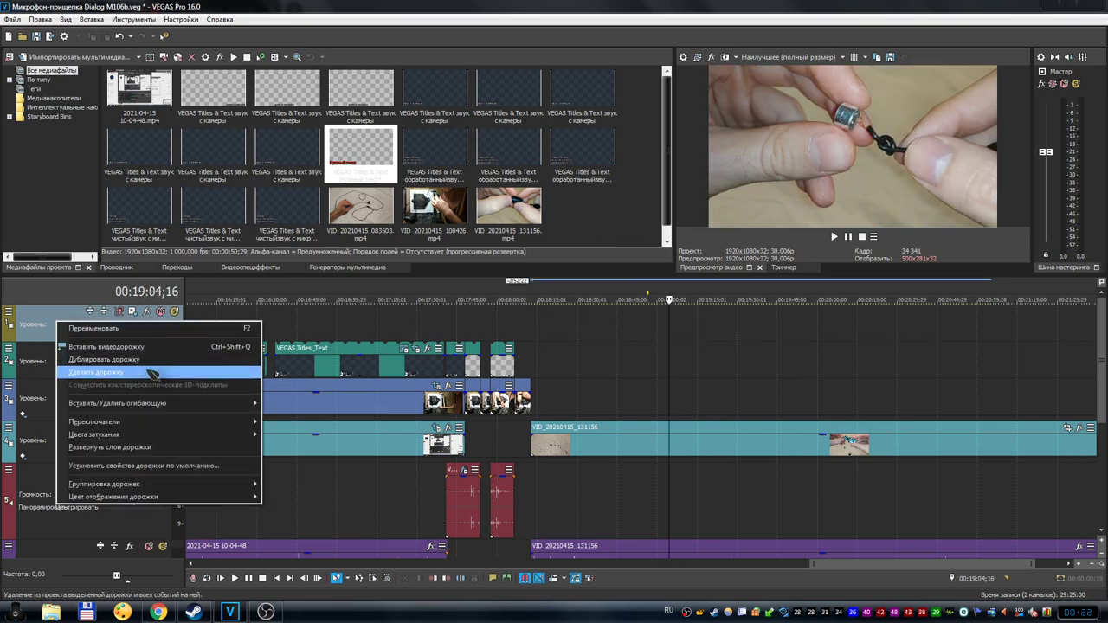
click(153, 372)
scroll(719, 333, down, 6)
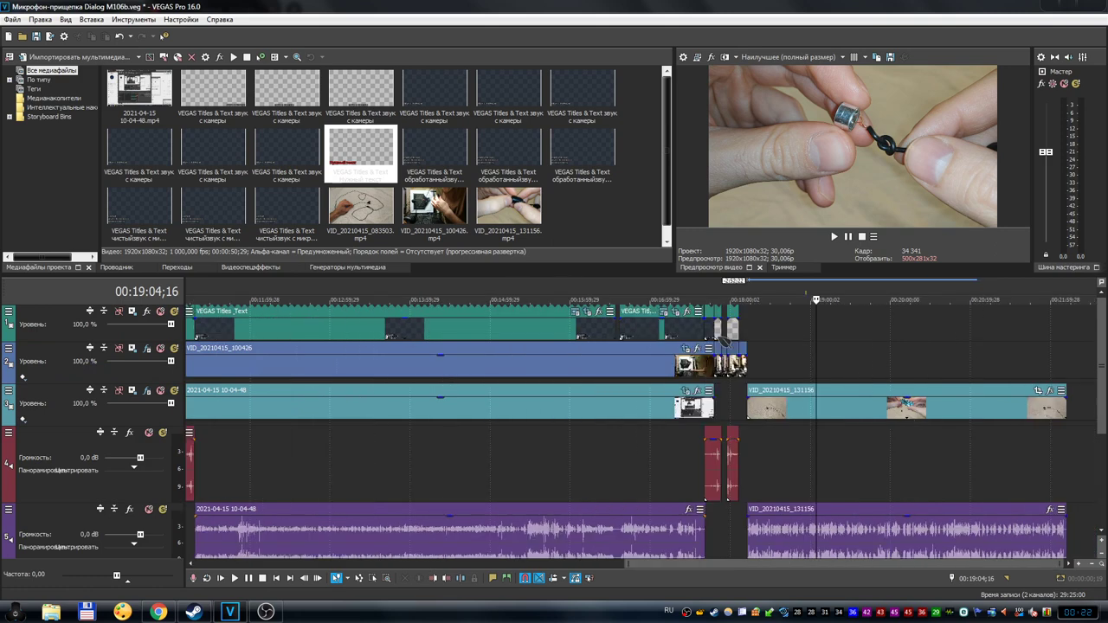